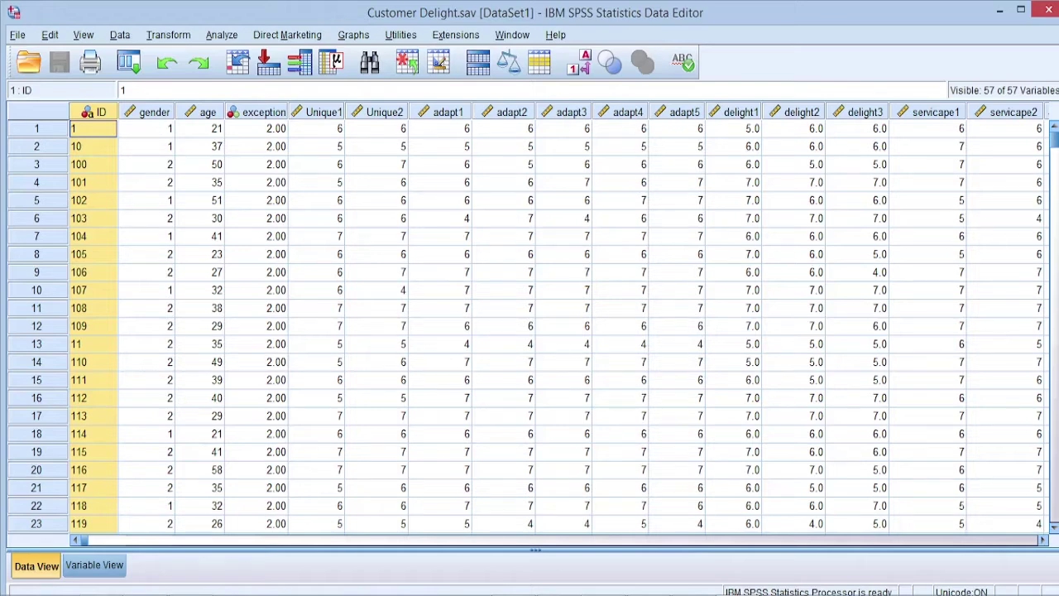
# Step: Open the Descriptives analysis and add all variables from gender through loyal4 to the variables being analysed
pyautogui.click(221, 35)
pyautogui.moveTo(267, 75)
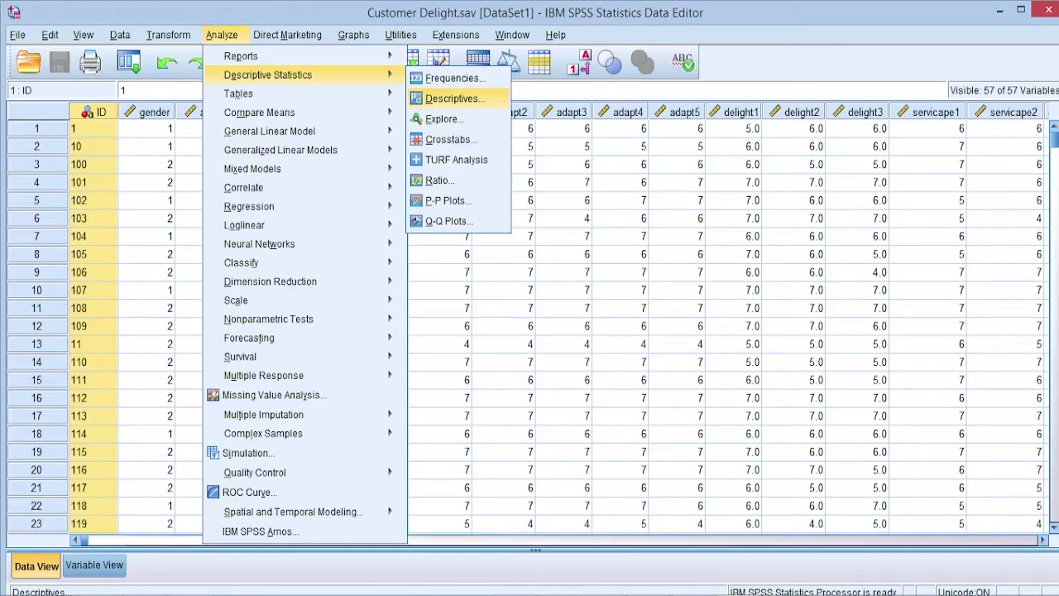
pyautogui.click(454, 99)
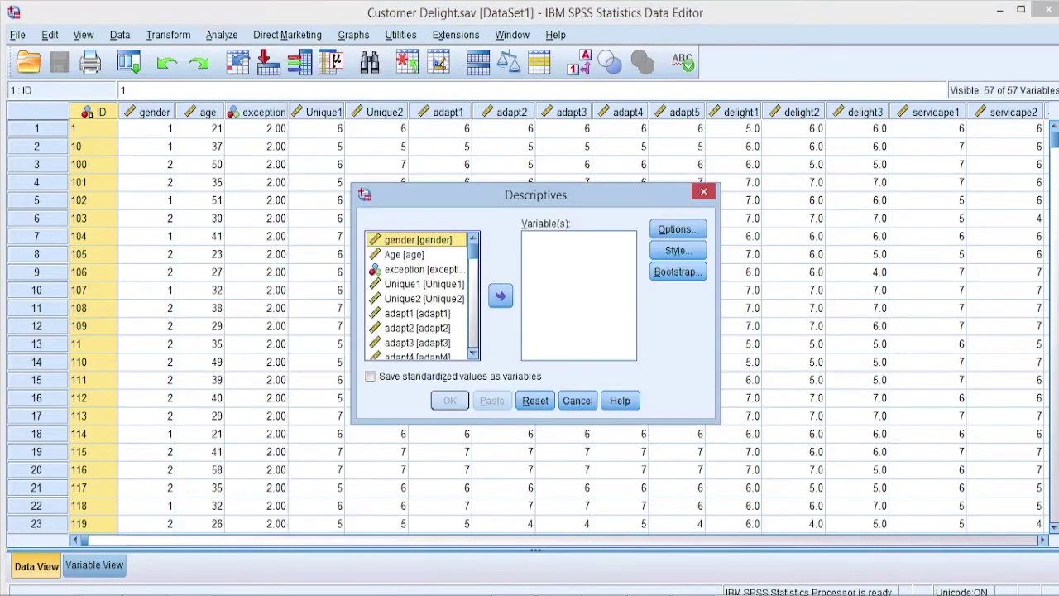
pyautogui.hotkey('shift', 'Down')
pyautogui.hotkey('shift', 'Down')
pyautogui.hotkey('shift', 'Down')
pyautogui.hotkey('shift', 'Down')
pyautogui.hotkey('shift', 'Down')
pyautogui.hotkey('shift', 'Down')
pyautogui.hotkey('shift', 'Down')
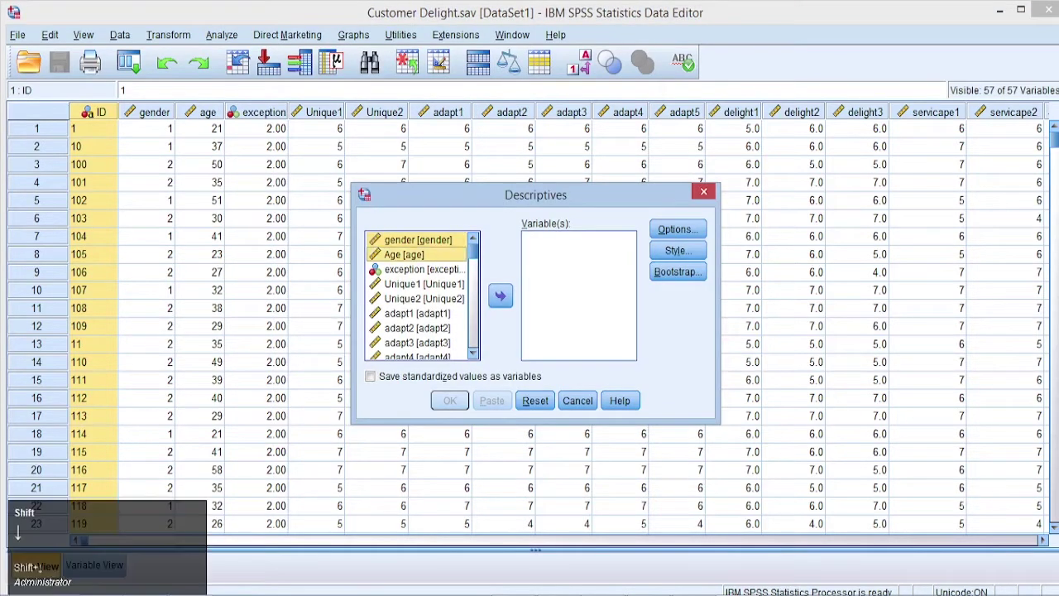
pyautogui.hotkey('shift', 'Down')
pyautogui.hotkey('shift', 'Down')
pyautogui.hotkey('shift', 'Down')
pyautogui.hotkey('shift', 'Down')
pyautogui.hotkey('shift', 'Down')
pyautogui.hotkey('shift', 'Down')
pyautogui.hotkey('shift', 'Down')
pyautogui.hotkey('shift', 'Down')
pyautogui.hotkey('shift', 'Down')
pyautogui.hotkey('shift', 'Down')
pyautogui.hotkey('shift', 'Down')
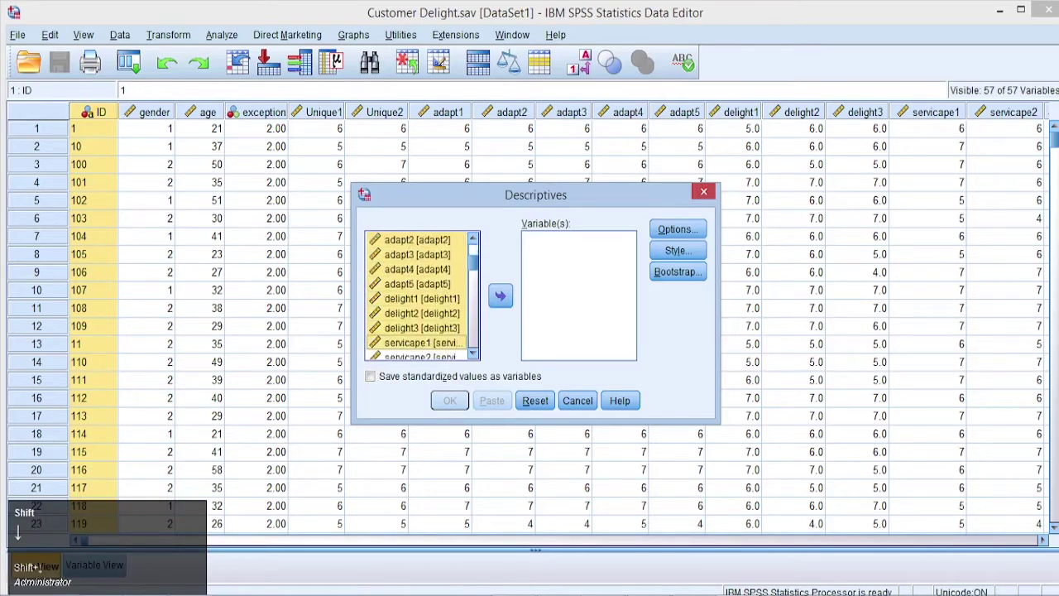
pyautogui.hotkey('shift', 'Up')
pyautogui.hotkey('shift', 'Up')
pyautogui.hotkey('shift', 'Up')
pyautogui.hotkey('shift', 'Up')
pyautogui.hotkey('shift', 'Up')
pyautogui.hotkey('shift', 'Up')
pyautogui.hotkey('shift', 'Up')
pyautogui.hotkey('shift', 'Up')
pyautogui.hotkey('shift', 'Up')
pyautogui.hotkey('shift', 'Up')
pyautogui.hotkey('shift', 'Up')
pyautogui.hotkey('shift', 'Up')
pyautogui.hotkey('shift', 'Up')
pyautogui.hotkey('shift', 'Up')
pyautogui.hotkey('shift', 'Up')
pyautogui.hotkey('shift', 'Up')
pyautogui.hotkey('shift', 'Up')
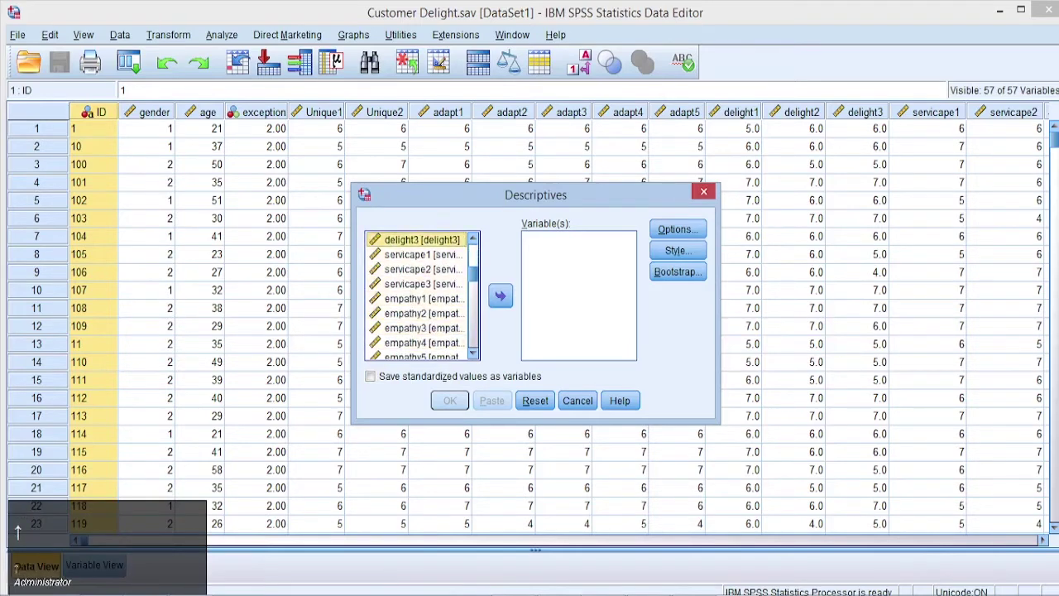
pyautogui.hotkey('shift', 'Down')
pyautogui.hotkey('shift', 'Down')
pyautogui.hotkey('shift', 'Down')
pyautogui.hotkey('shift', 'Down')
pyautogui.hotkey('shift', 'Down')
pyautogui.hotkey('shift', 'Down')
pyautogui.hotkey('shift', 'Down')
pyautogui.hotkey('shift', 'Down')
pyautogui.hotkey('shift', 'Down')
pyautogui.hotkey('shift', 'Down')
pyautogui.hotkey('shift', 'Down')
pyautogui.hotkey('shift', 'Down')
pyautogui.hotkey('shift', 'Down')
pyautogui.hotkey('shift', 'Down')
pyautogui.hotkey('shift', 'Down')
pyautogui.hotkey('shift', 'Down')
pyautogui.hotkey('shift', 'Down')
pyautogui.hotkey('shift', 'Down')
pyautogui.hotkey('shift', 'Down')
pyautogui.hotkey('shift', 'Down')
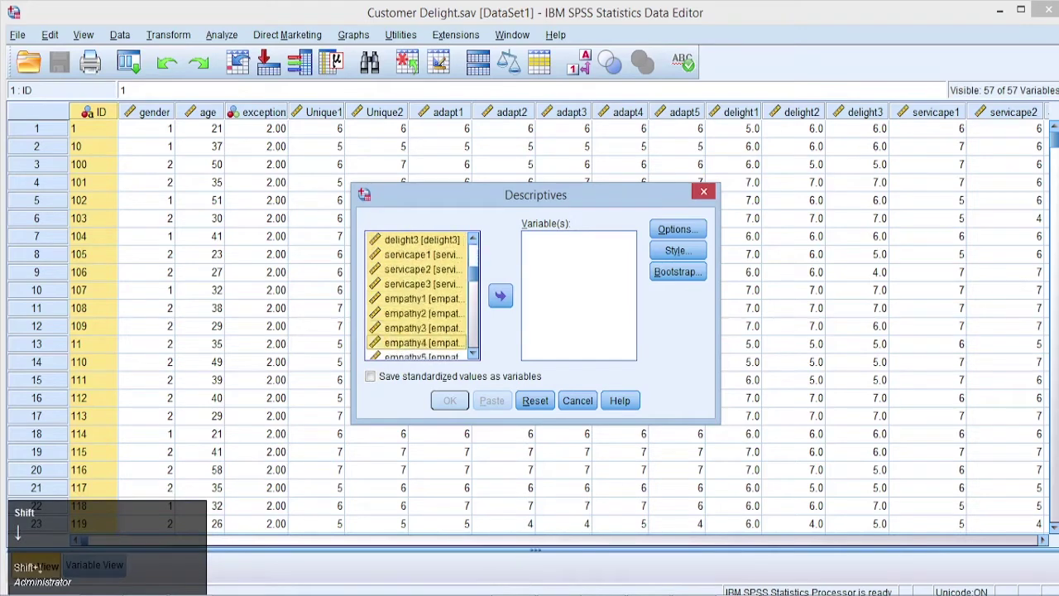
pyautogui.hotkey('shift', 'Down')
pyautogui.hotkey('shift', 'Down')
pyautogui.hotkey('shift', 'Down')
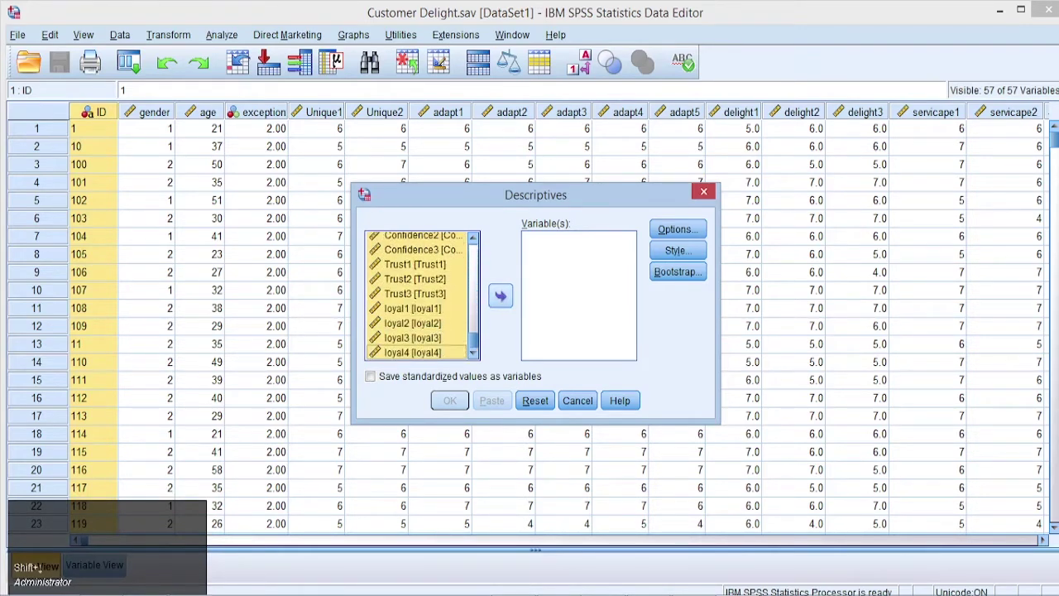
pyautogui.click(501, 296)
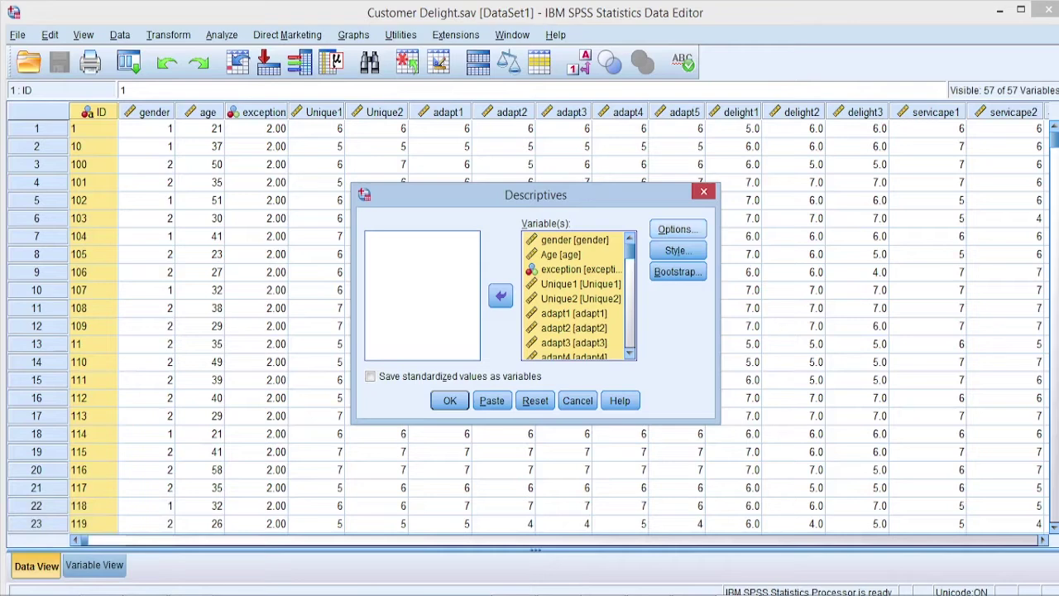
# Step: Keep mean, standard deviation, minimum and maximum as the requested statistics and run the descriptives analysis
pyautogui.click(677, 229)
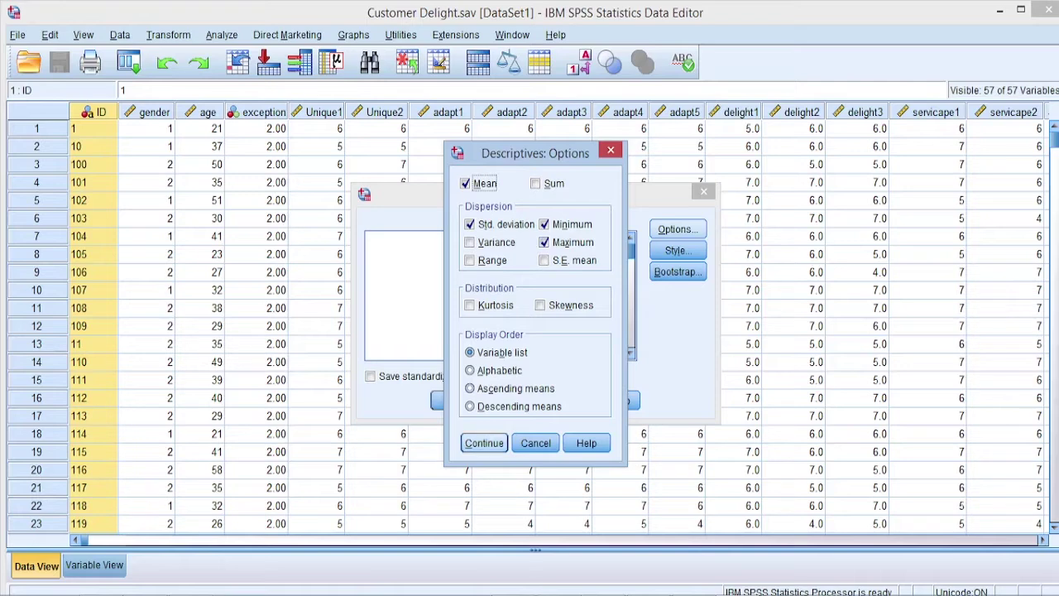
pyautogui.click(484, 443)
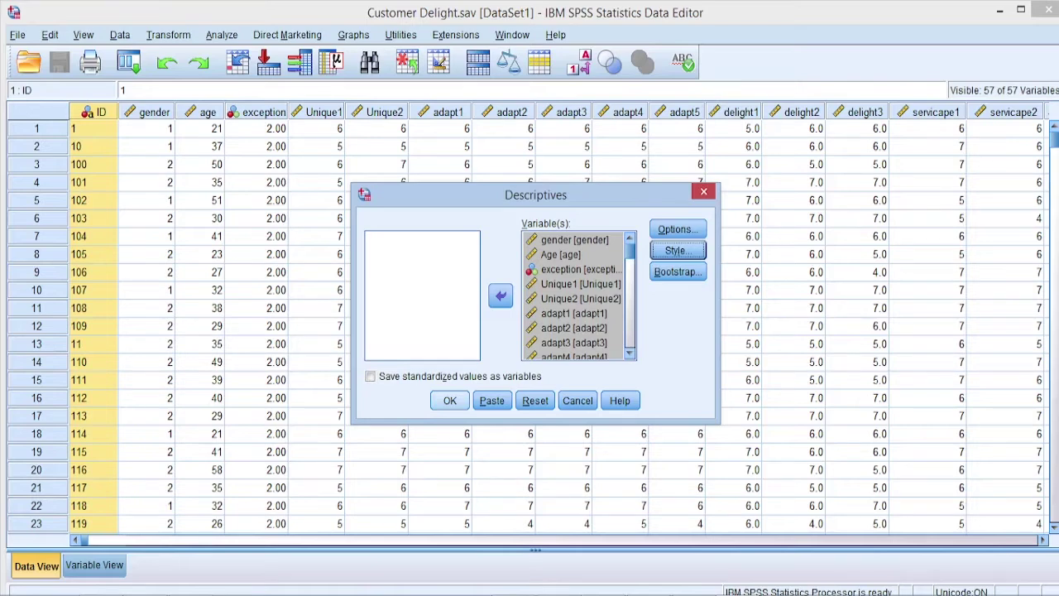
pyautogui.click(450, 401)
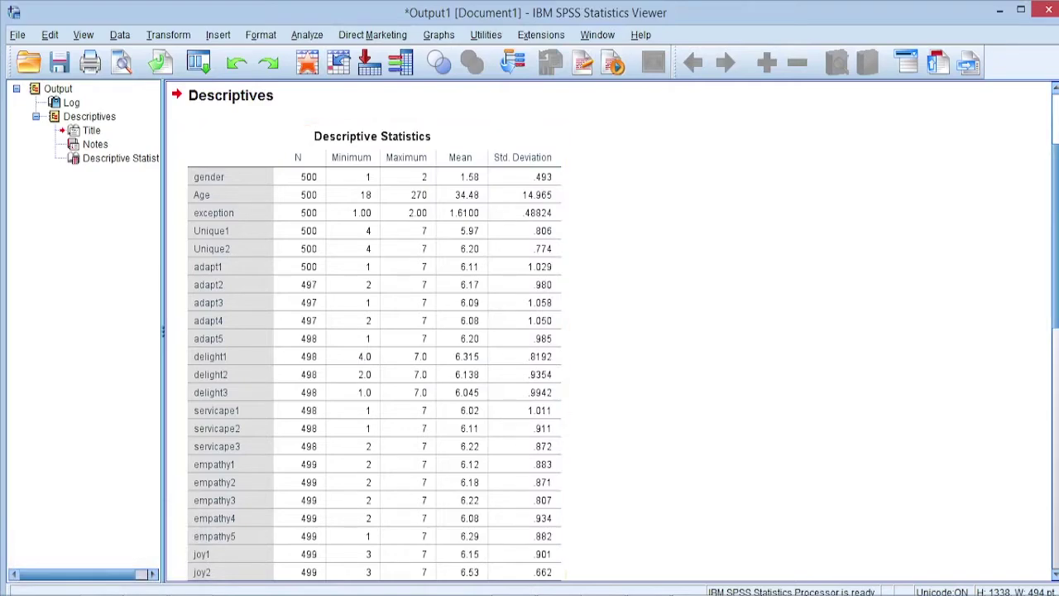
# Step: Open the Descriptive Statistics output table for editing in its own maximized pivot table window
pyautogui.moveTo(1055, 236); pyautogui.dragTo(1055, 180)
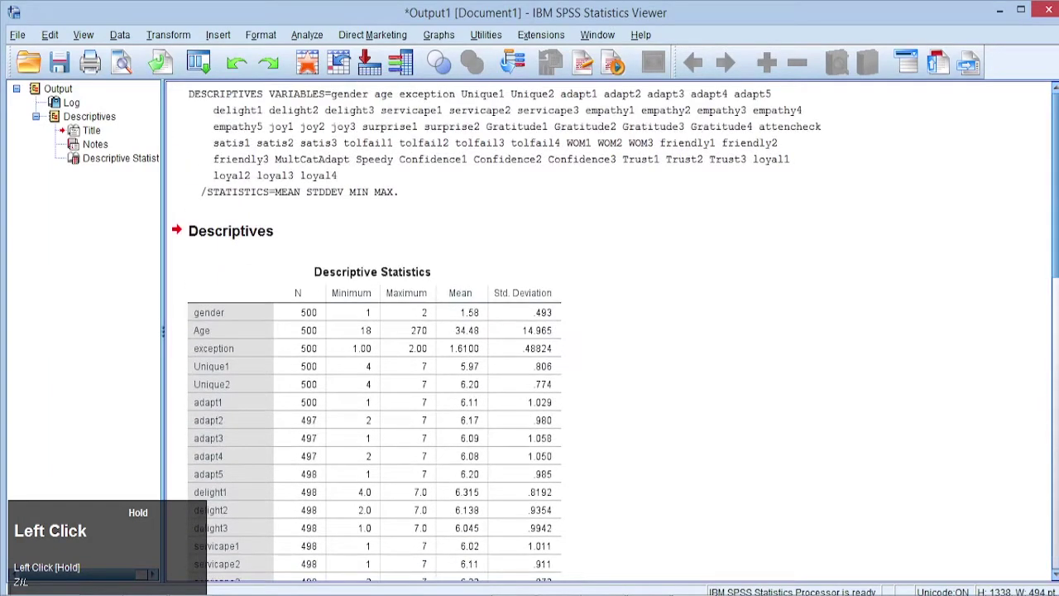
pyautogui.click(373, 272)
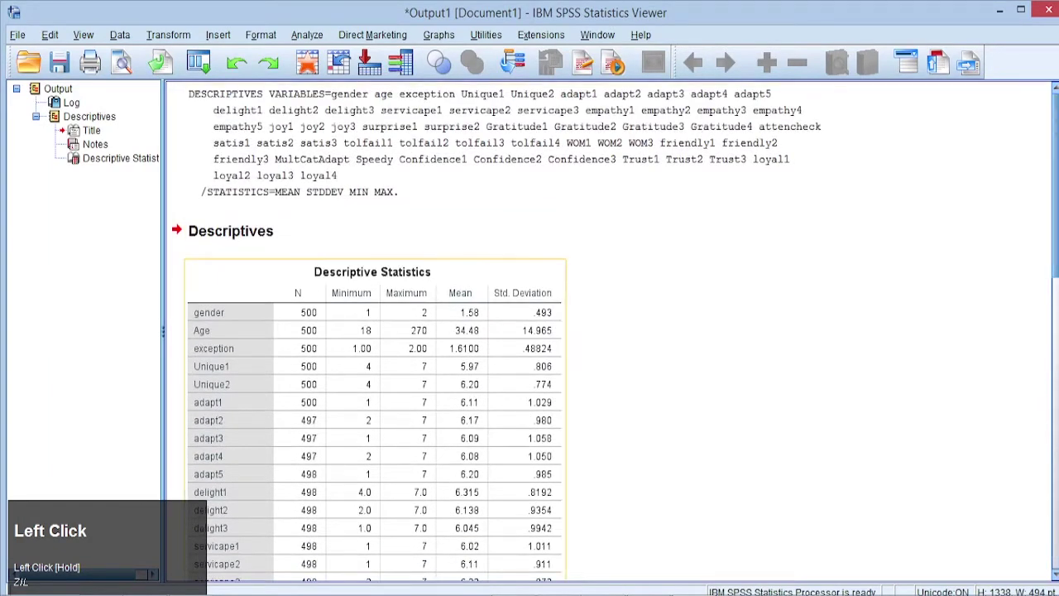
pyautogui.doubleClick(418, 377)
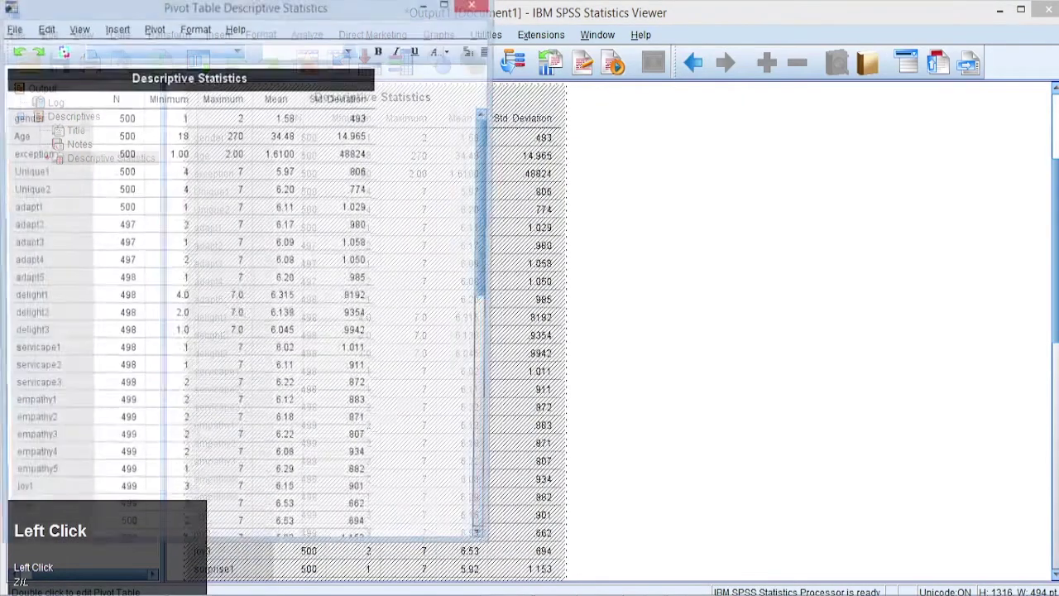
pyautogui.click(447, 4)
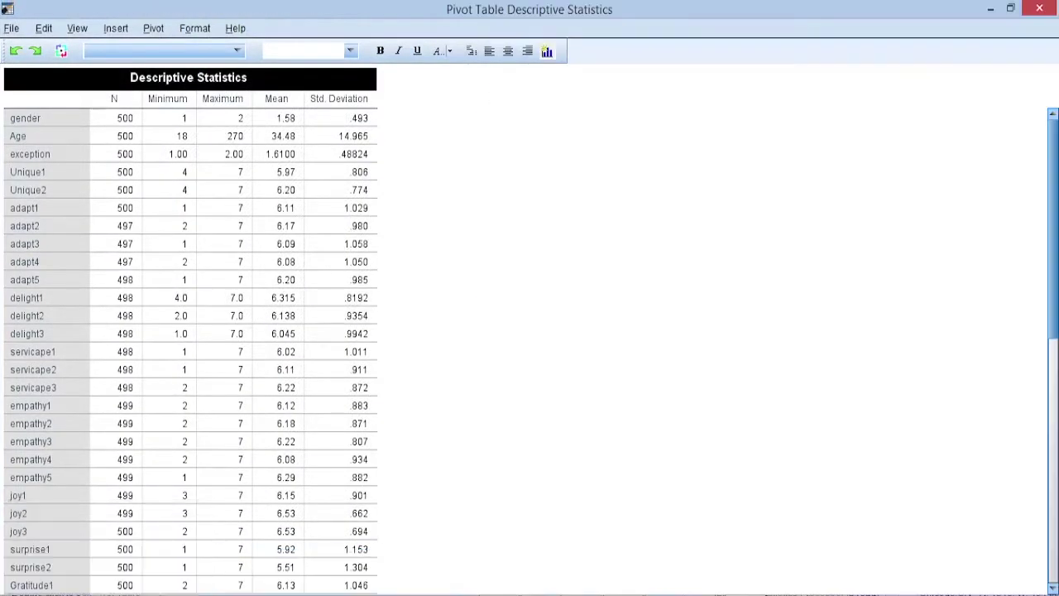
pyautogui.click(77, 28)
pyautogui.click(302, 77)
pyautogui.hotkey('ctrl', 'z')
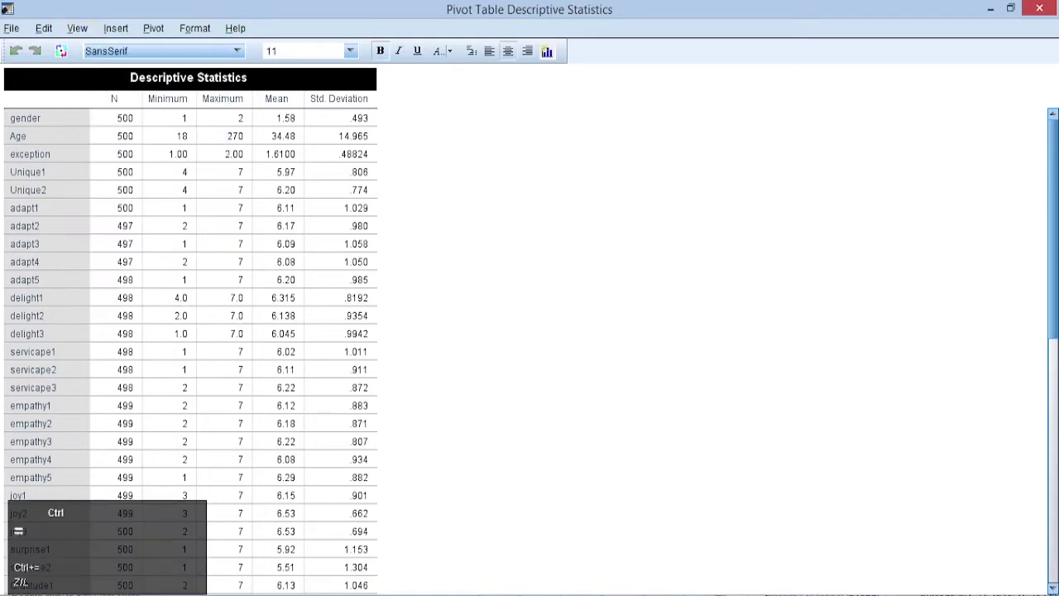
pyautogui.moveTo(116, 136); pyautogui.dragTo(347, 136)
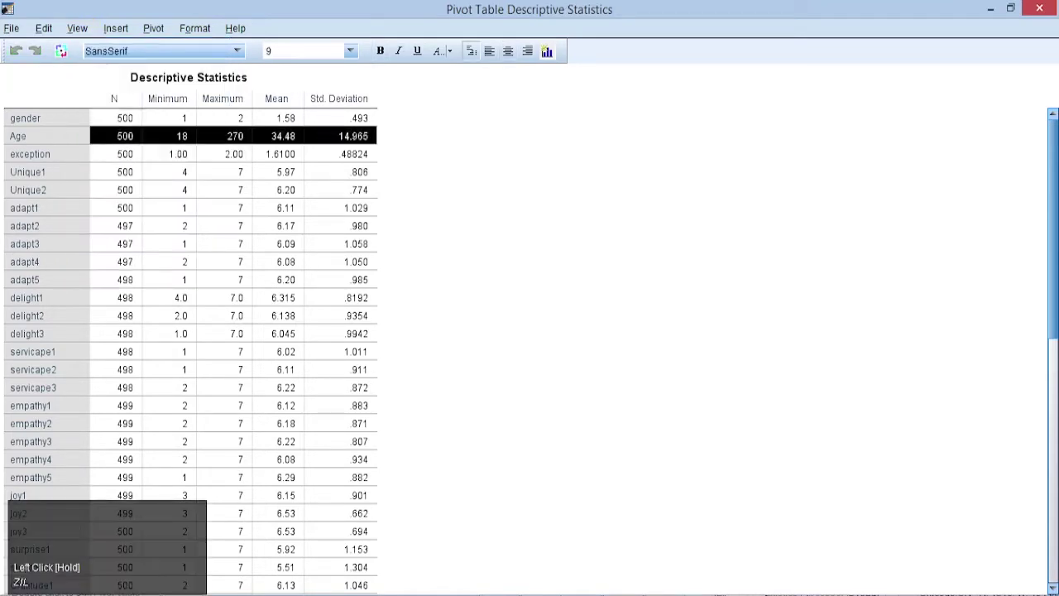
# Step: Select all cells below the title of the Descriptive Statistics table and set their font size to 16
pyautogui.click(444, 50)
pyautogui.click(470, 113)
pyautogui.hotkey('ctrl', 'a')
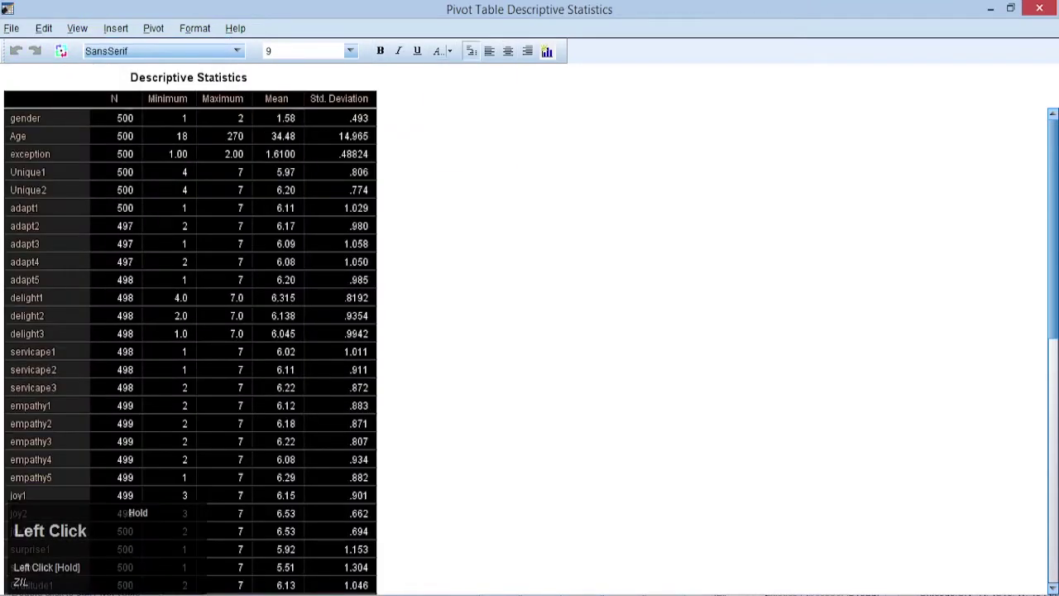
pyautogui.moveTo(1053, 229); pyautogui.dragTo(1053, 363)
pyautogui.hotkey('shift', 'pagedown')
pyautogui.moveTo(1053, 253); pyautogui.dragTo(1053, 474)
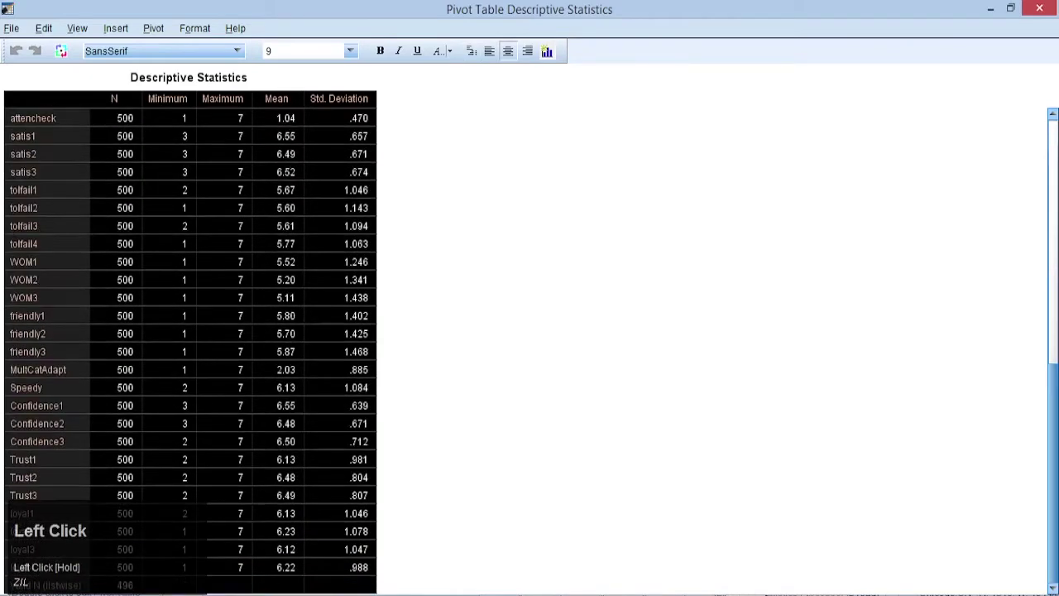
pyautogui.click(350, 50)
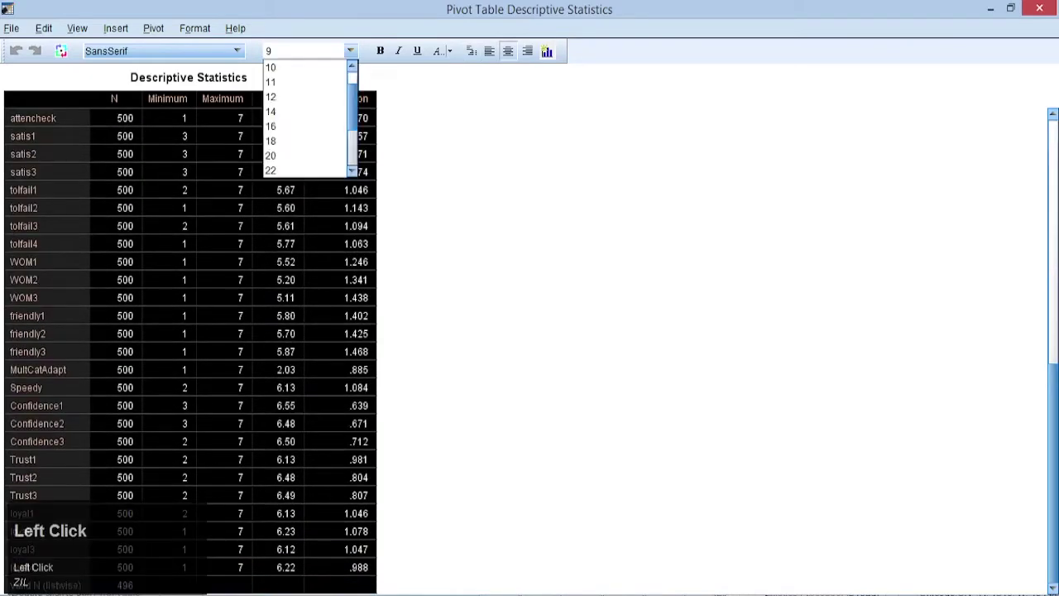
pyautogui.click(281, 126)
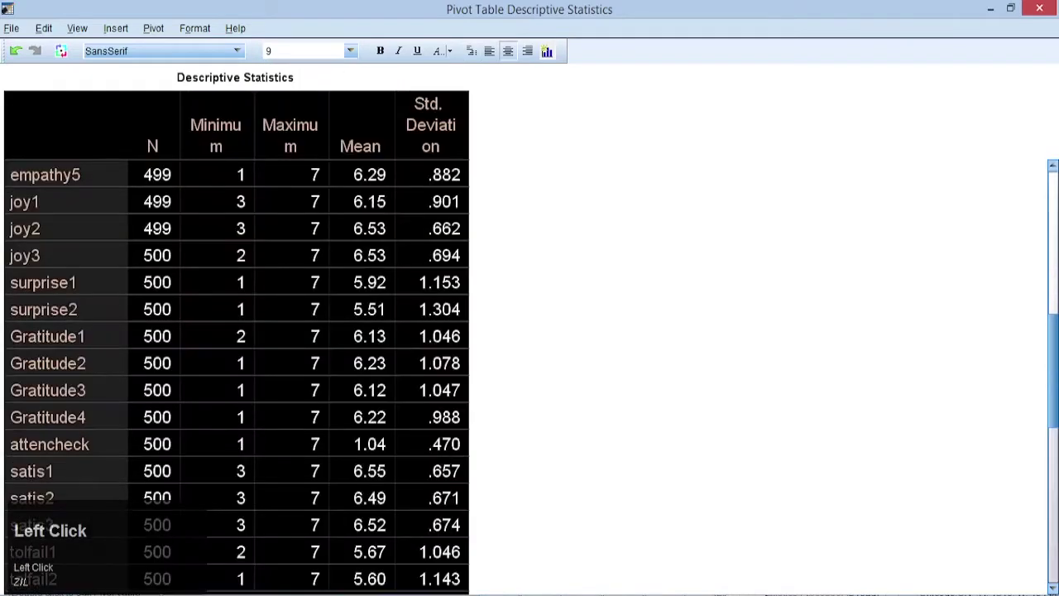
# Step: Increase the font size of the selected Descriptive Statistics table cells to 18 and clear the full selection
pyautogui.click(350, 50)
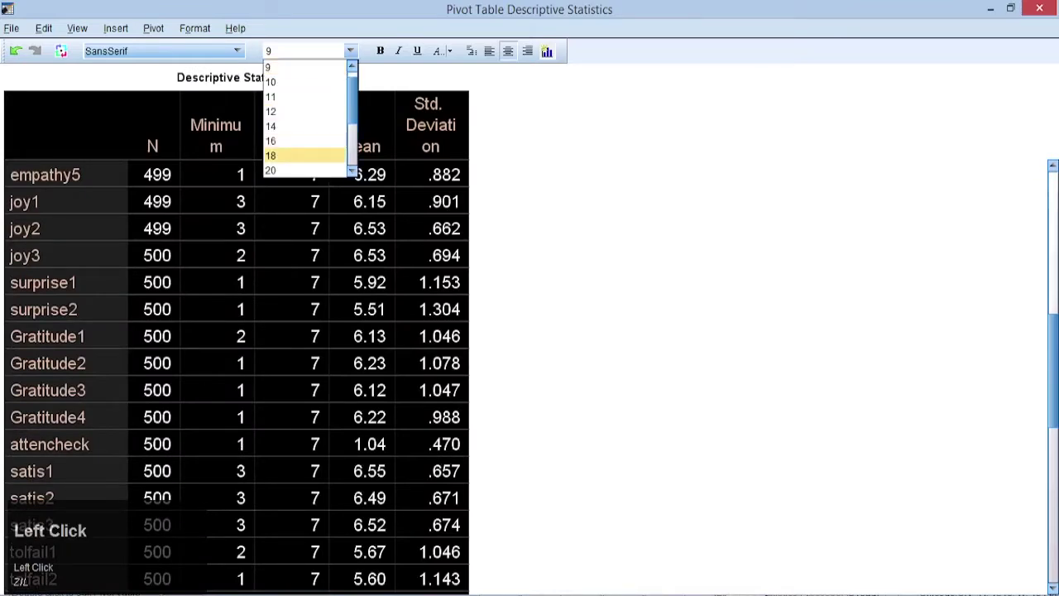
pyautogui.click(282, 155)
pyautogui.click(292, 271)
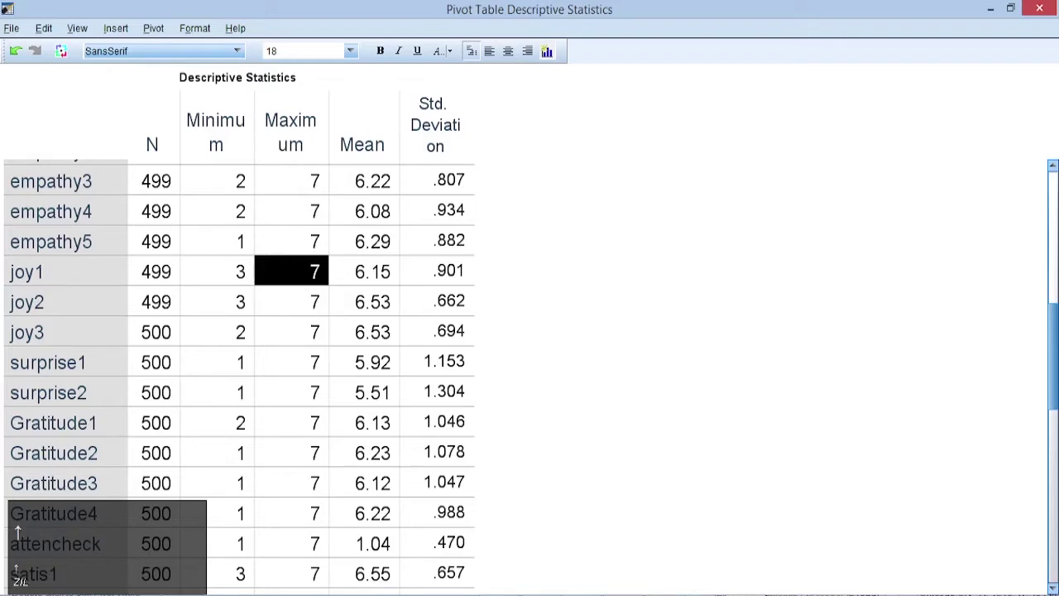
# Step: Examine the Age row, the minimum and maximum of the remaining variables, and the N column for out-of-range or missing values
pyautogui.moveTo(1052, 356); pyautogui.dragTo(1053, 224)
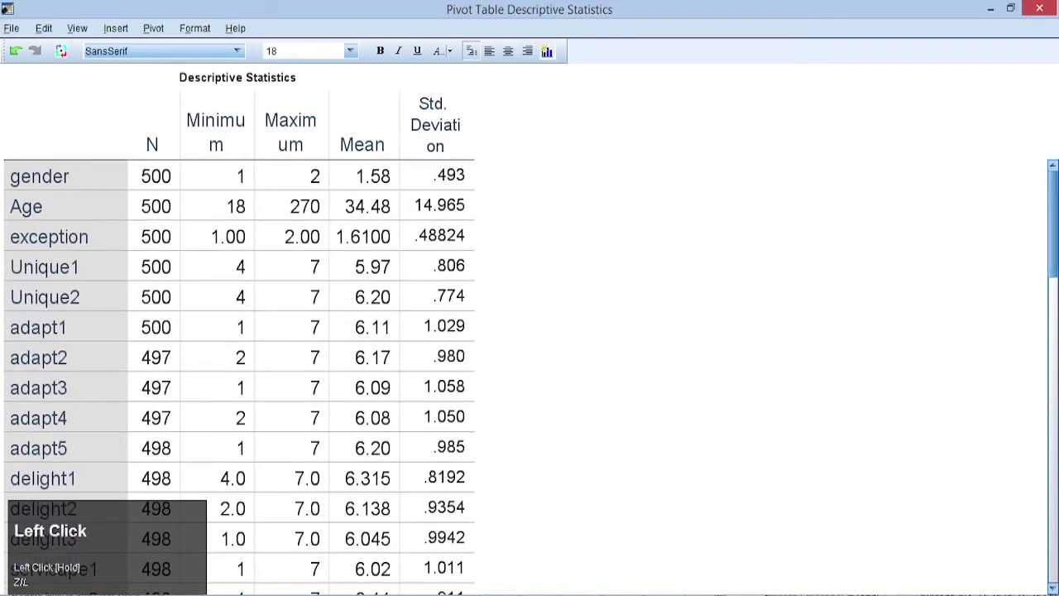
pyautogui.moveTo(156, 206); pyautogui.dragTo(439, 206)
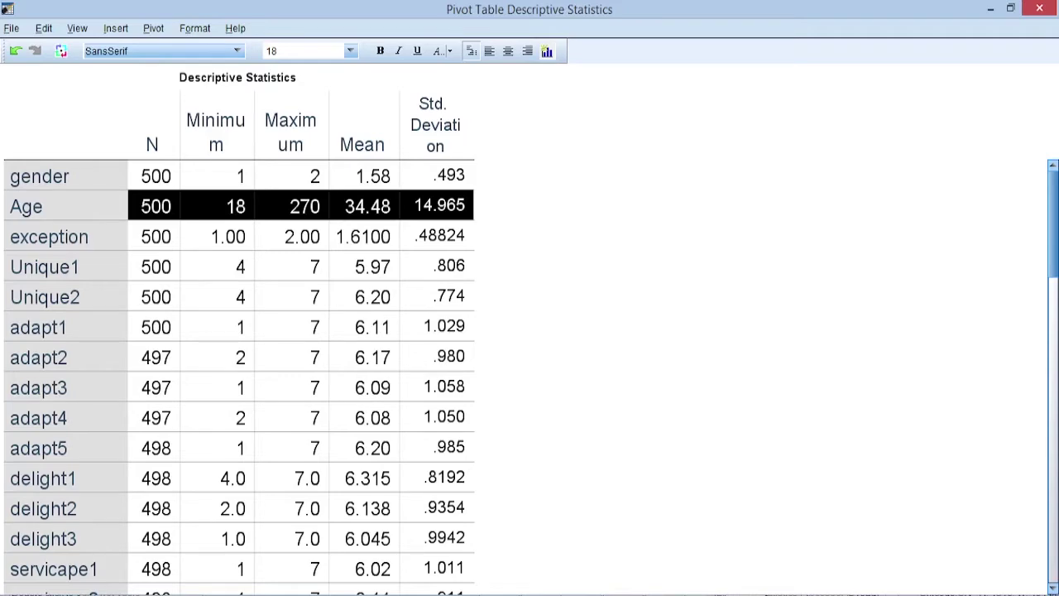
pyautogui.moveTo(1053, 223); pyautogui.dragTo(1053, 372)
pyautogui.moveTo(1052, 378); pyautogui.dragTo(1053, 513)
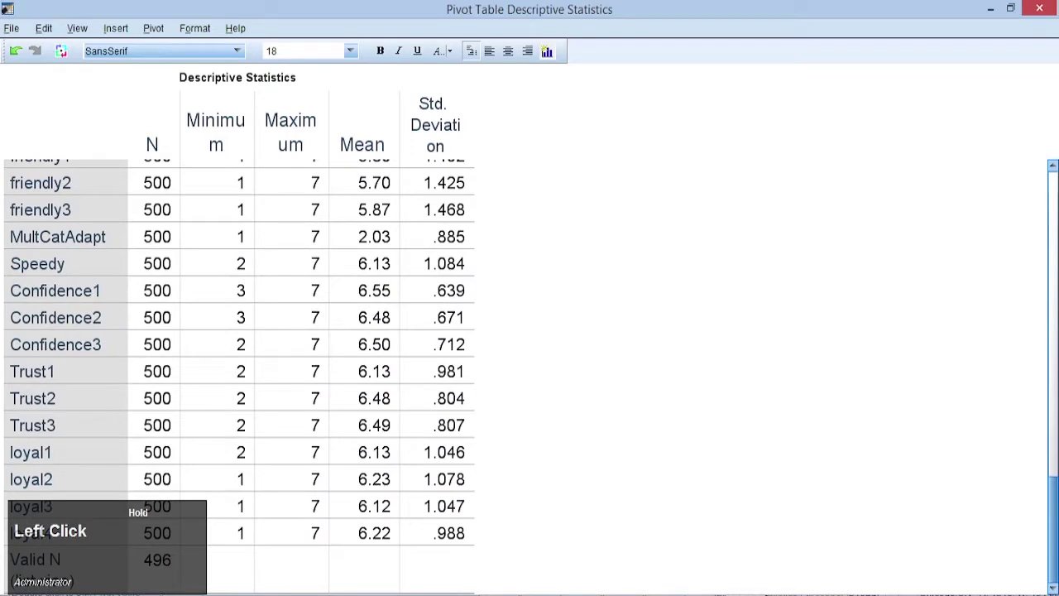
pyautogui.moveTo(1053, 512); pyautogui.dragTo(1053, 512)
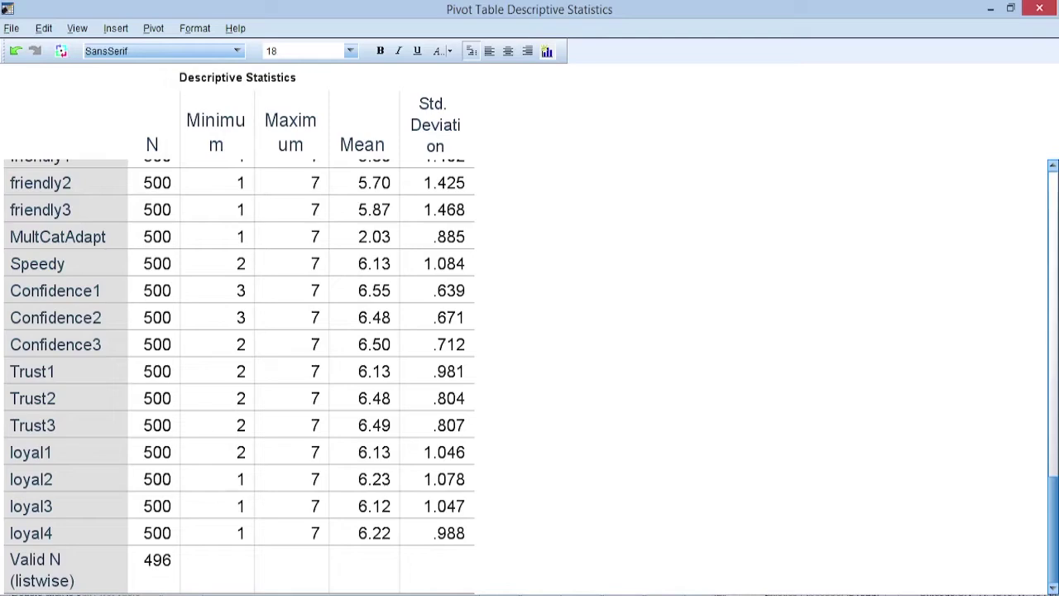
pyautogui.moveTo(1053, 532); pyautogui.dragTo(1053, 254)
pyautogui.moveTo(155, 224); pyautogui.dragTo(155, 496)
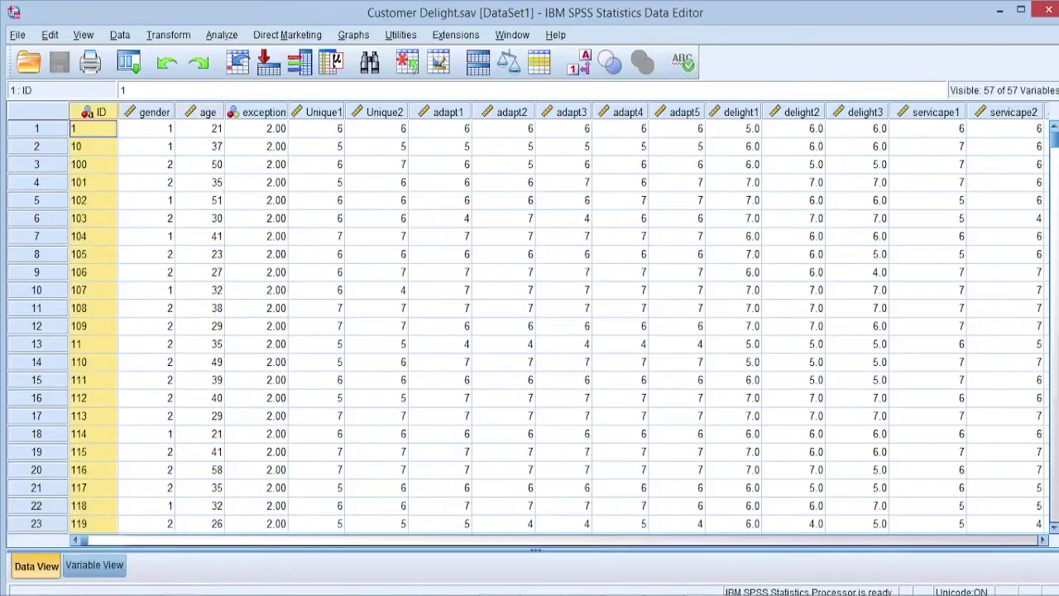
# Step: Search the age column for the value 270, keeping the default matching options
pyautogui.click(207, 111)
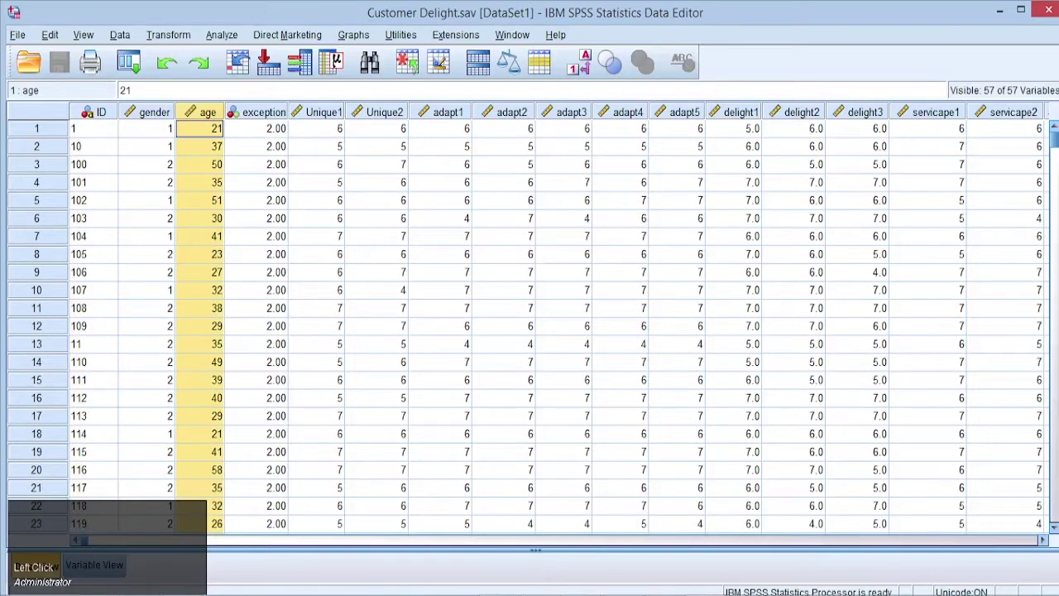
pyautogui.press('ctrl')
pyautogui.hotkey('ctrl', 'f')
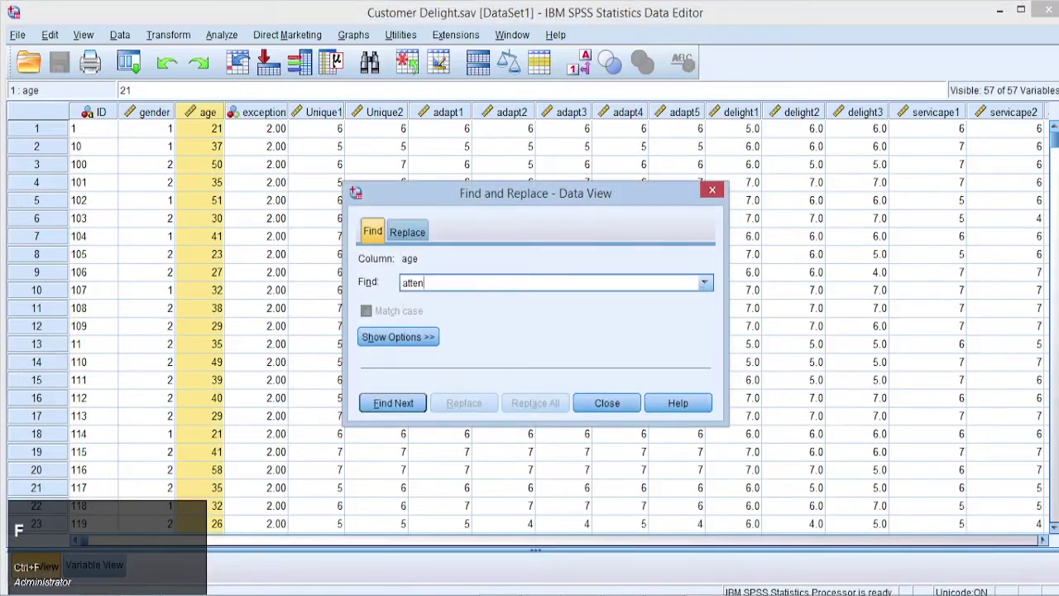
pyautogui.press('BackSpace')
pyautogui.press('BackSpace')
pyautogui.press('BackSpace')
pyautogui.press('BackSpace')
pyautogui.press('BackSpace')
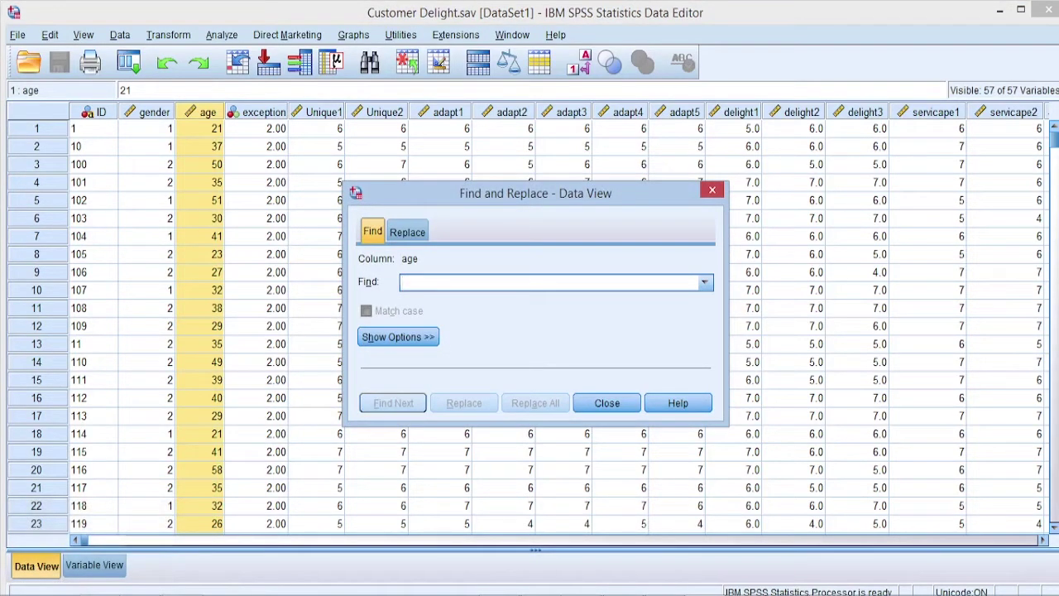
pyautogui.write('270')
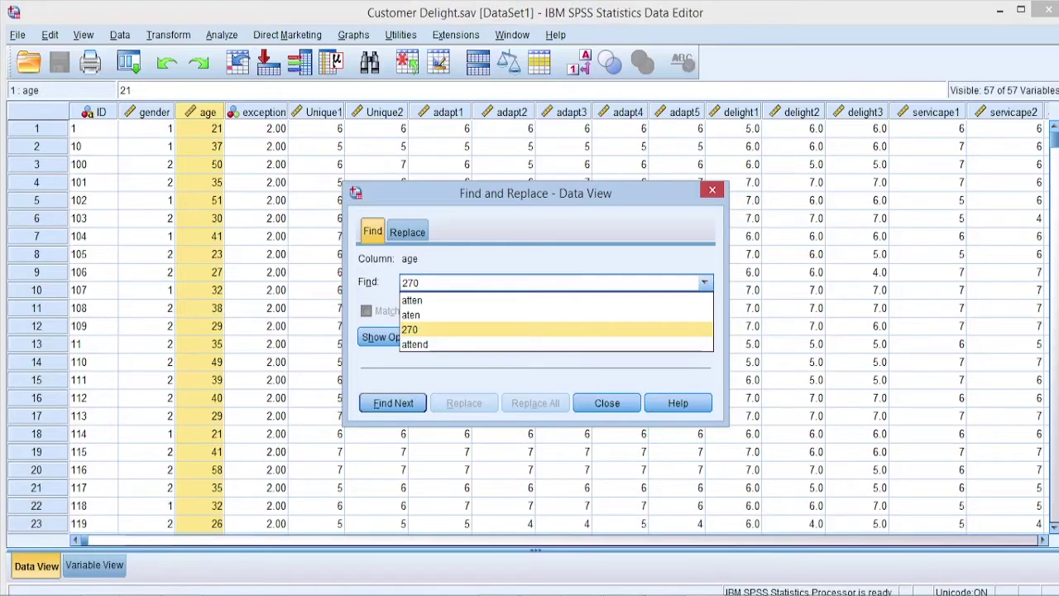
pyautogui.click(410, 329)
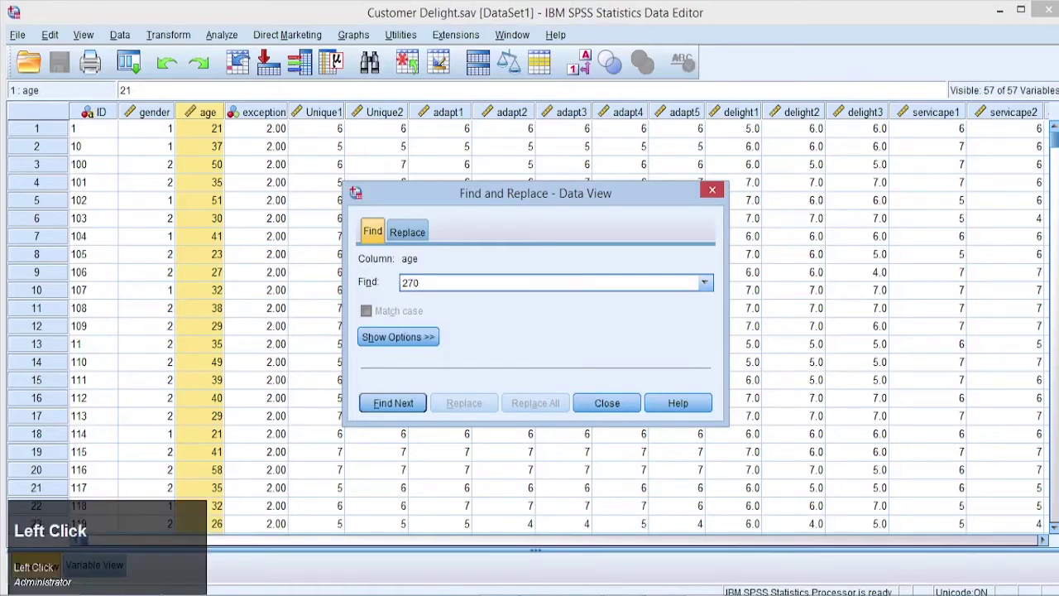
pyautogui.click(398, 337)
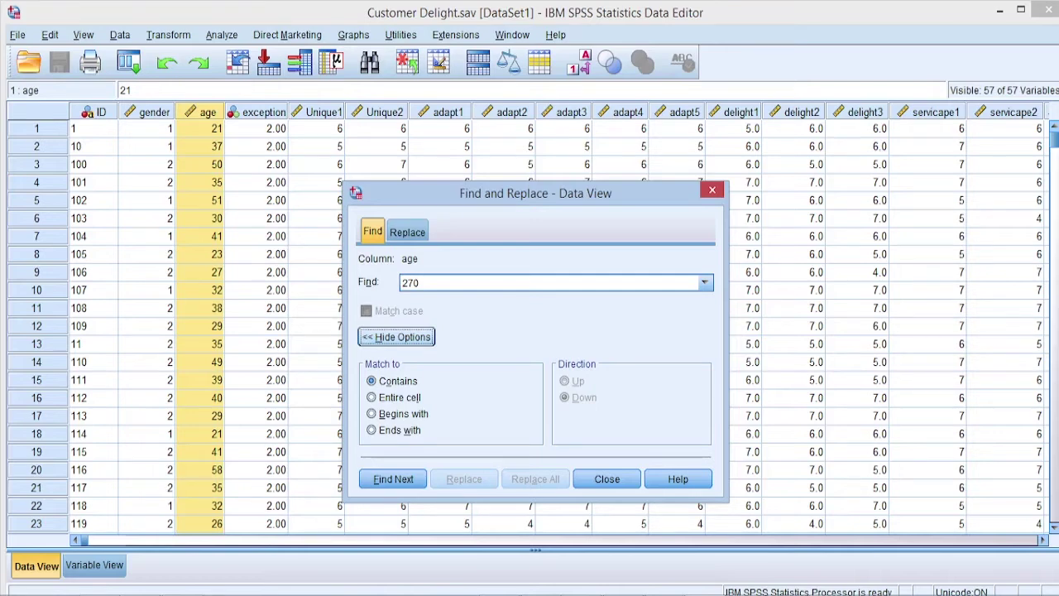
pyautogui.click(396, 337)
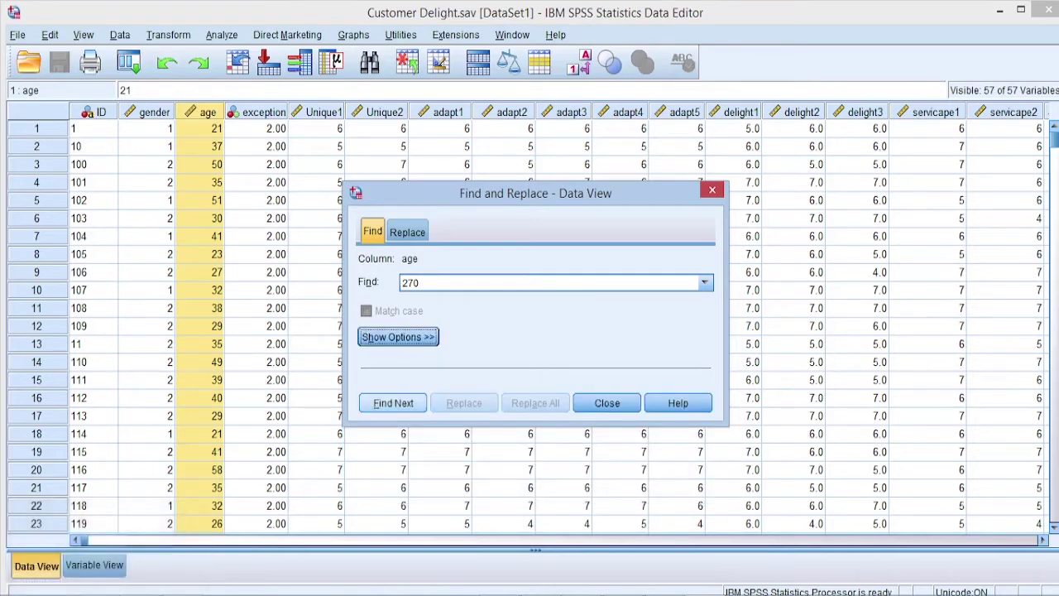
pyautogui.click(393, 403)
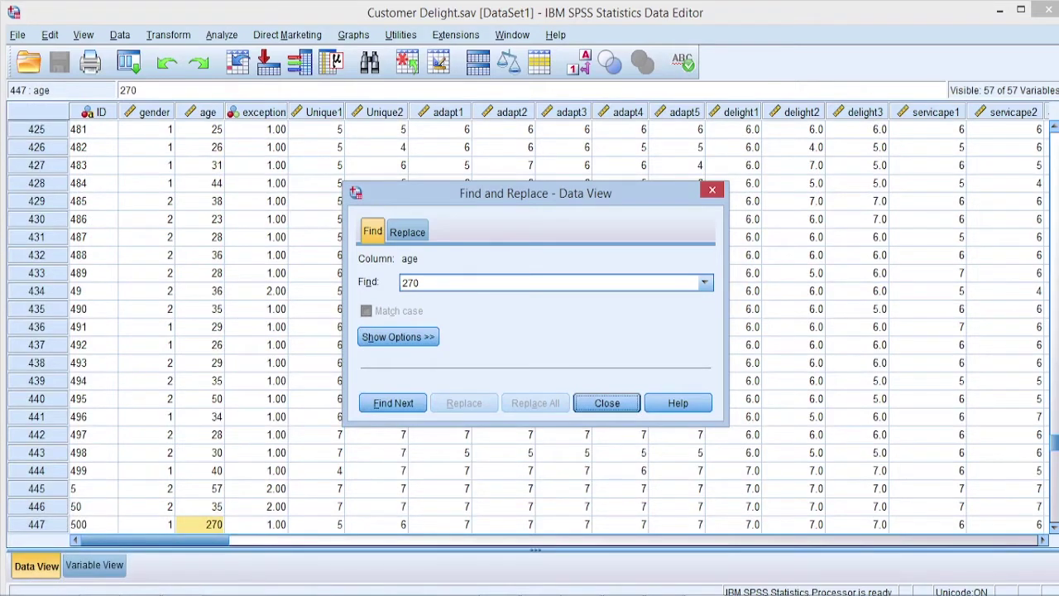
# Step: Select the entire row of case 447 (ID 500), review it among its neighbouring cases, and close the search dialog
pyautogui.click(93, 524)
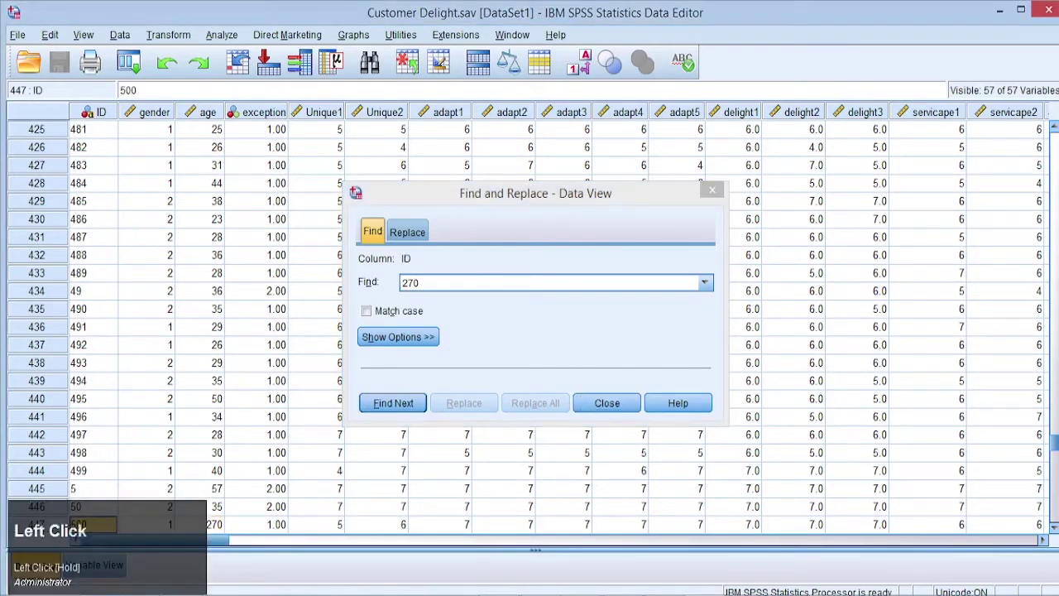
pyautogui.click(37, 525)
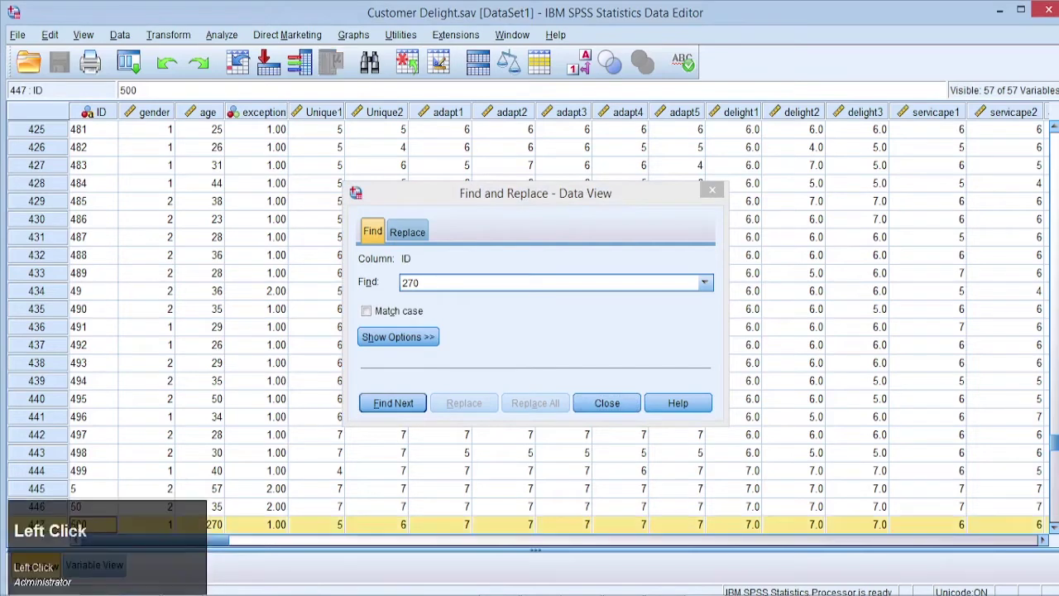
pyautogui.click(1053, 528)
pyautogui.click(1053, 528)
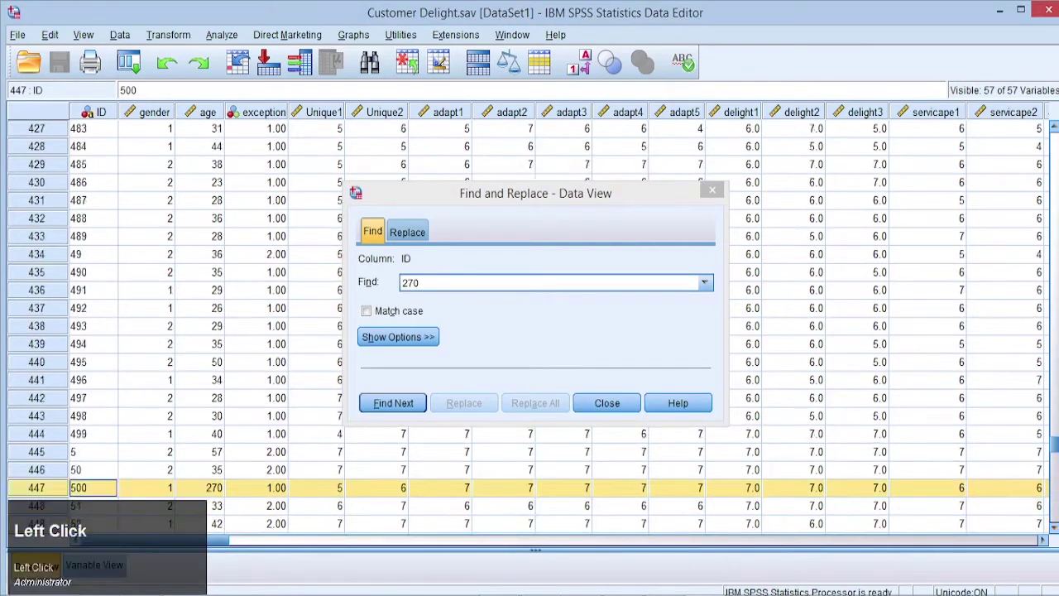
pyautogui.click(1054, 528)
pyautogui.click(1054, 527)
pyautogui.click(1054, 527)
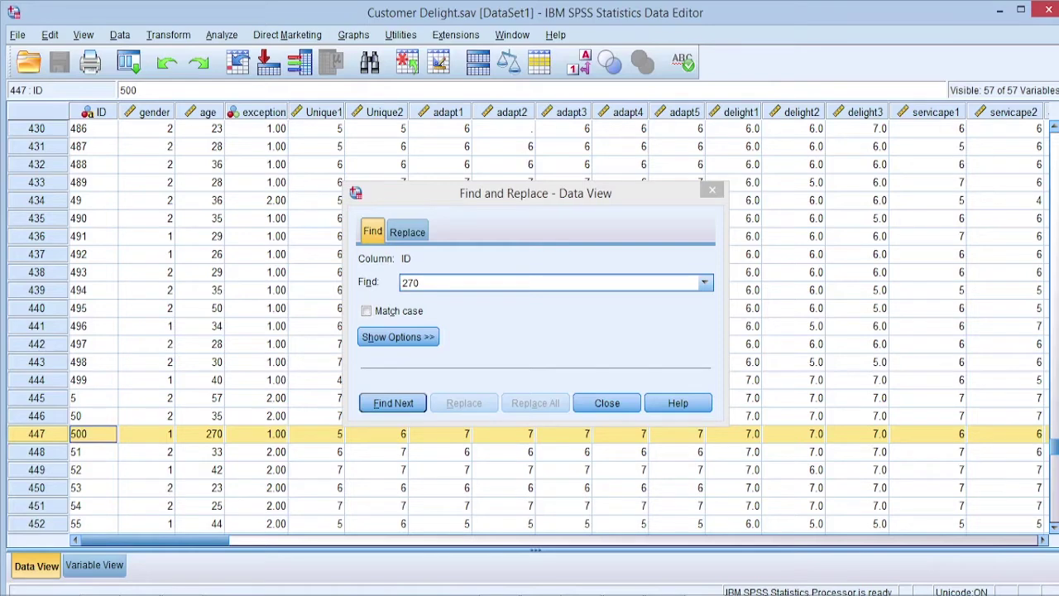
pyautogui.click(607, 403)
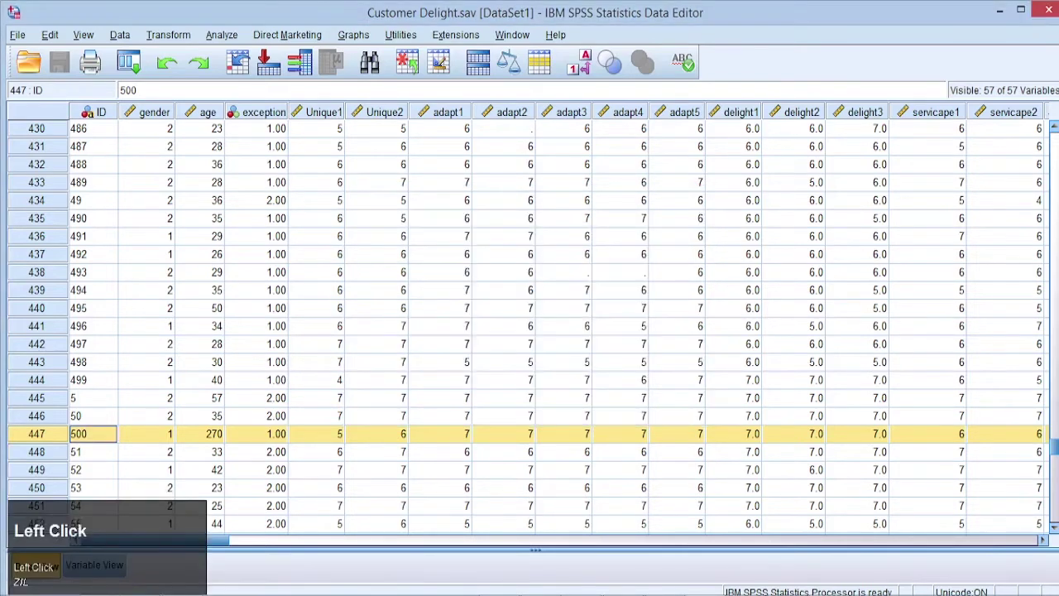
# Step: Set the age of case 447 (ID 500) to 27
pyautogui.click(207, 433)
pyautogui.write('27')
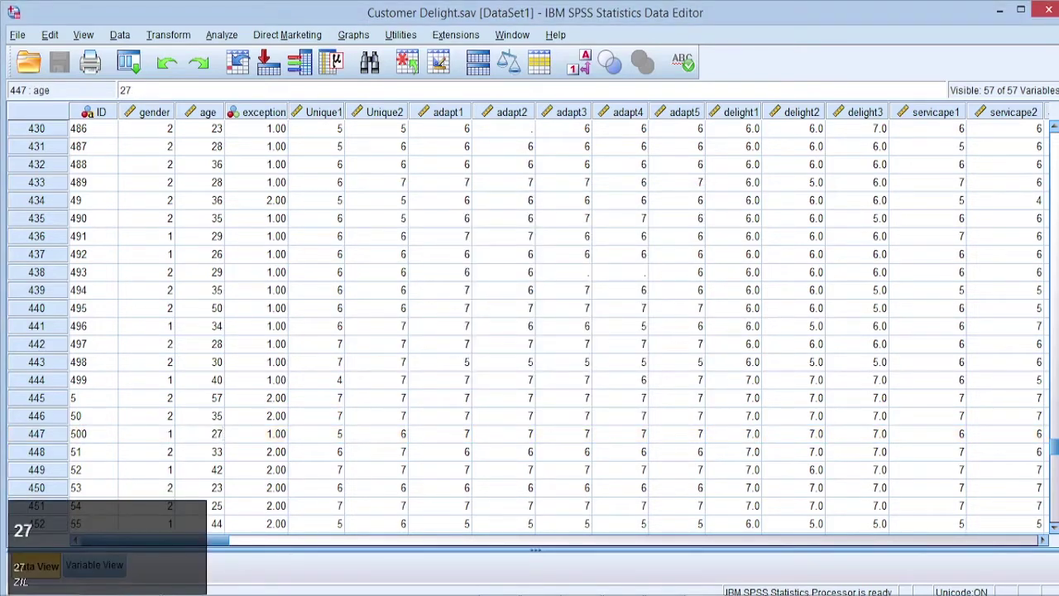
pyautogui.press('Down')
pyautogui.click(377, 362)
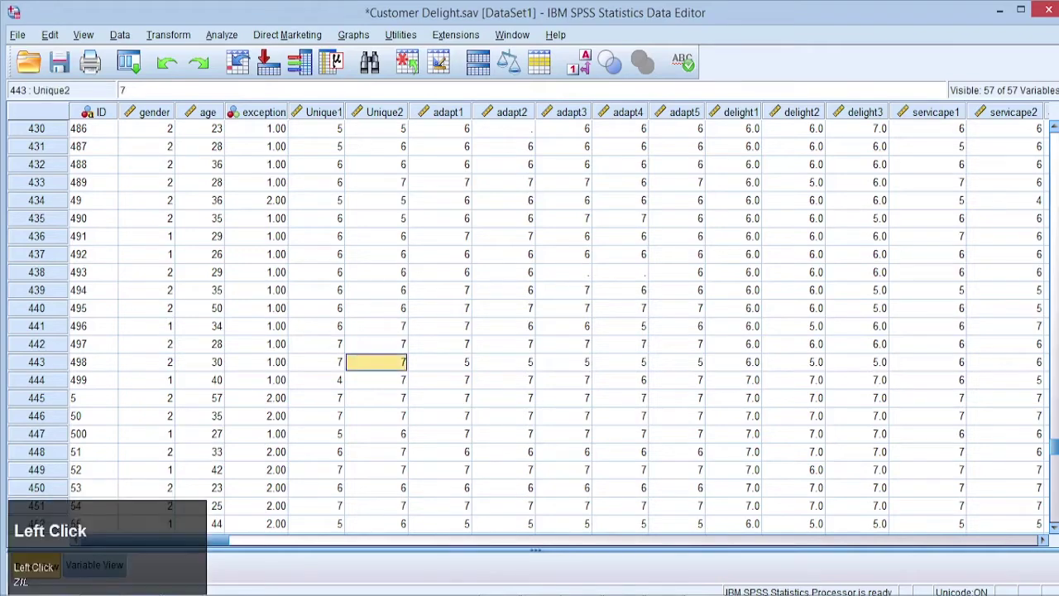
# Step: Examine the remaining cases from row 443 down to case 500 for blank entries
pyautogui.press('Down')
pyautogui.press('Down')
pyautogui.press('Down')
pyautogui.press('Down')
pyautogui.press('Down')
pyautogui.press('Down')
pyautogui.press('Down')
pyautogui.press('Down')
pyautogui.press('Down')
pyautogui.press('Down')
pyautogui.press('Down')
pyautogui.press('Down')
pyautogui.press('Down')
pyautogui.press('Down')
pyautogui.press('Down')
pyautogui.press('Down')
pyautogui.press('Down')
pyautogui.press('Down')
pyautogui.press('Down')
pyautogui.press('Down')
pyautogui.press('Down')
pyautogui.press('Down')
pyautogui.press('Down')
pyautogui.press('Down')
pyautogui.press('Down')
pyautogui.press('Down')
pyautogui.press('Down')
pyautogui.press('Down')
pyautogui.press('Down')
pyautogui.press('Down')
pyautogui.press('Down')
pyautogui.press('Down')
pyautogui.press('Down')
pyautogui.press('Down')
pyautogui.press('Down')
pyautogui.press('Down')
pyautogui.press('Down')
pyautogui.press('Down')
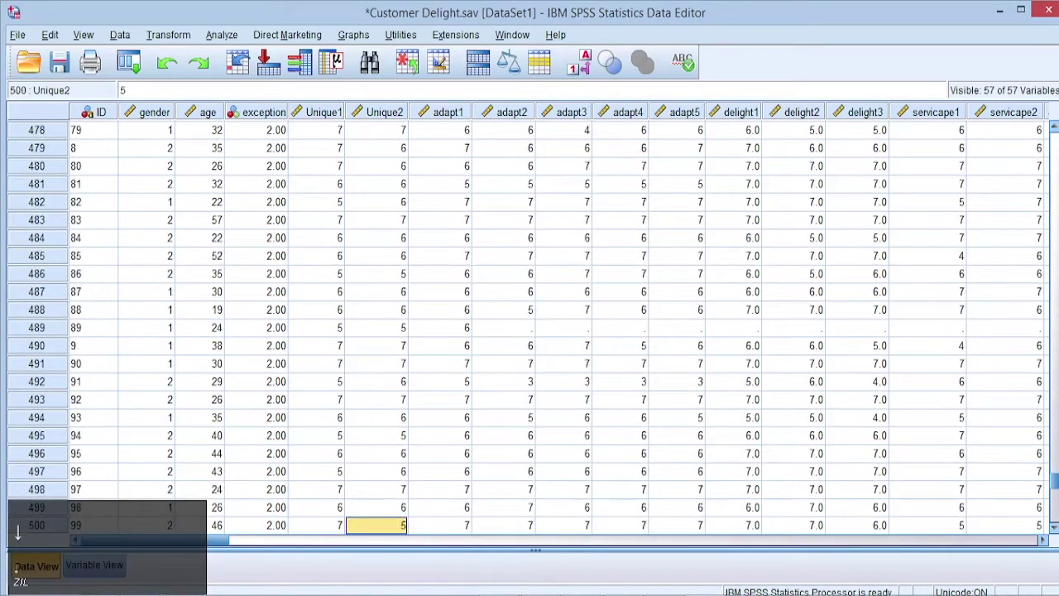
# Step: Select the missing entries of case 489 from adapt2 through servicape2
pyautogui.press('Up')
pyautogui.press('Up')
pyautogui.press('Up')
pyautogui.press('Up')
pyautogui.press('Up')
pyautogui.press('Up')
pyautogui.press('Up')
pyautogui.press('Up')
pyautogui.press('Up')
pyautogui.press('Up')
pyautogui.press('Up')
pyautogui.press('Up')
pyautogui.press('Right')
pyautogui.press('Right')
pyautogui.press('Right')
pyautogui.press('Down')
pyautogui.press('Left')
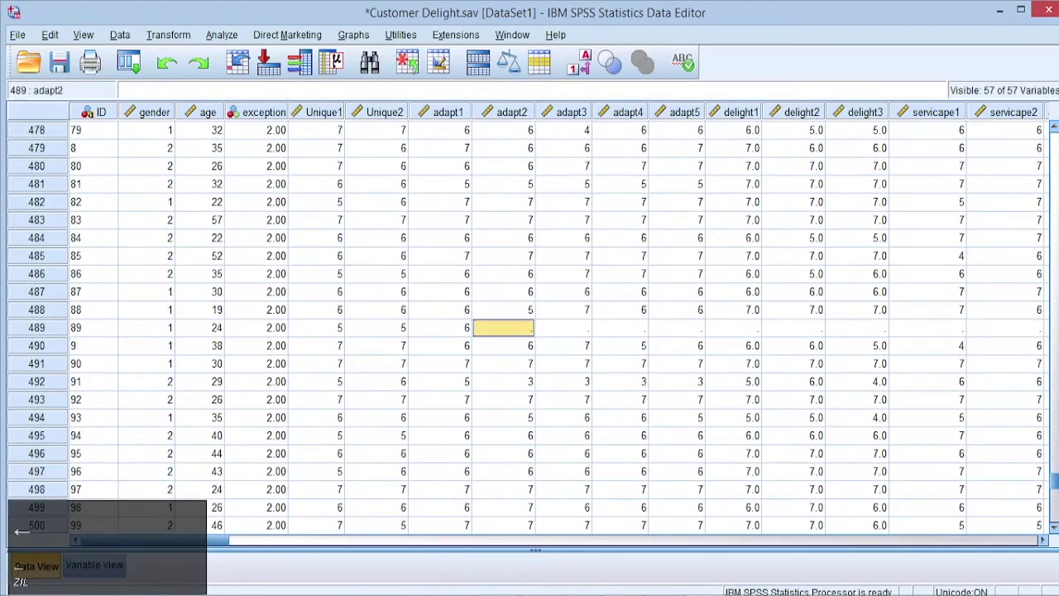
pyautogui.hotkey('shift', 'Right')
pyautogui.hotkey('shift', 'Right')
pyautogui.hotkey('shift', 'Right')
pyautogui.hotkey('shift', 'Right')
pyautogui.hotkey('shift', 'Right')
pyautogui.hotkey('shift', 'Right')
pyautogui.hotkey('shift', 'Right')
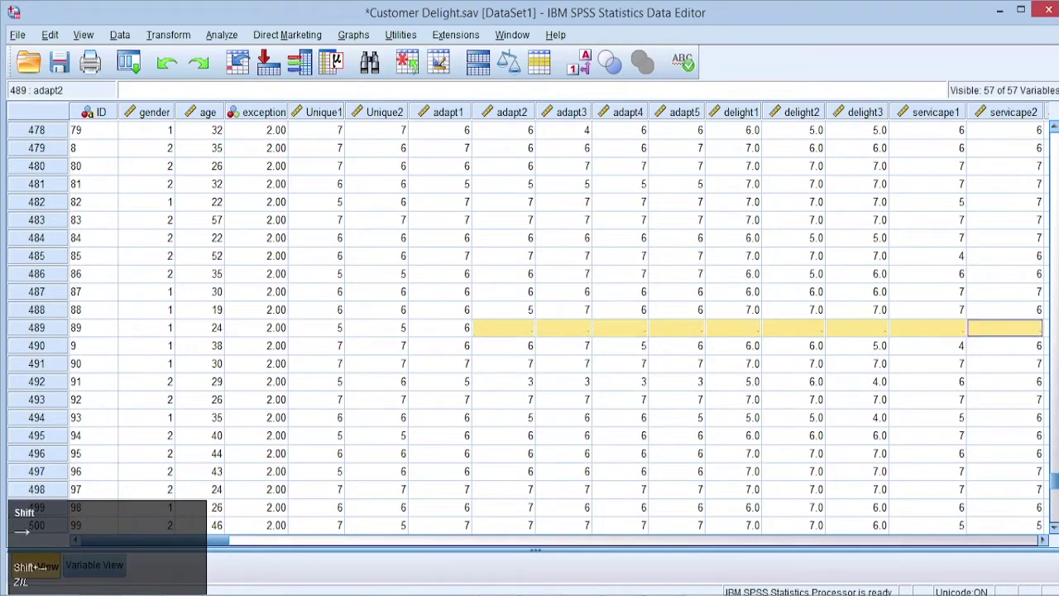
# Step: Examine the rows below case 500, starting at row 501, for empty cases across the variables
pyautogui.press('Right')
pyautogui.press('Down')
pyautogui.press('Down')
pyautogui.press('Down')
pyautogui.press('Down')
pyautogui.press('Down')
pyautogui.press('Down')
pyautogui.press('Down')
pyautogui.press('Down')
pyautogui.press('Down')
pyautogui.press('Down')
pyautogui.press('Down')
pyautogui.press('Down')
pyautogui.press('Down')
pyautogui.press('Down')
pyautogui.press('Down')
pyautogui.press('Down')
pyautogui.press('Down')
pyautogui.press('Down')
pyautogui.press('Down')
pyautogui.press('Down')
pyautogui.press('Down')
pyautogui.press('Down')
pyautogui.press('Down')
pyautogui.press('Down')
pyautogui.press('Down')
pyautogui.press('Down')
pyautogui.press('Down')
pyautogui.press('Down')
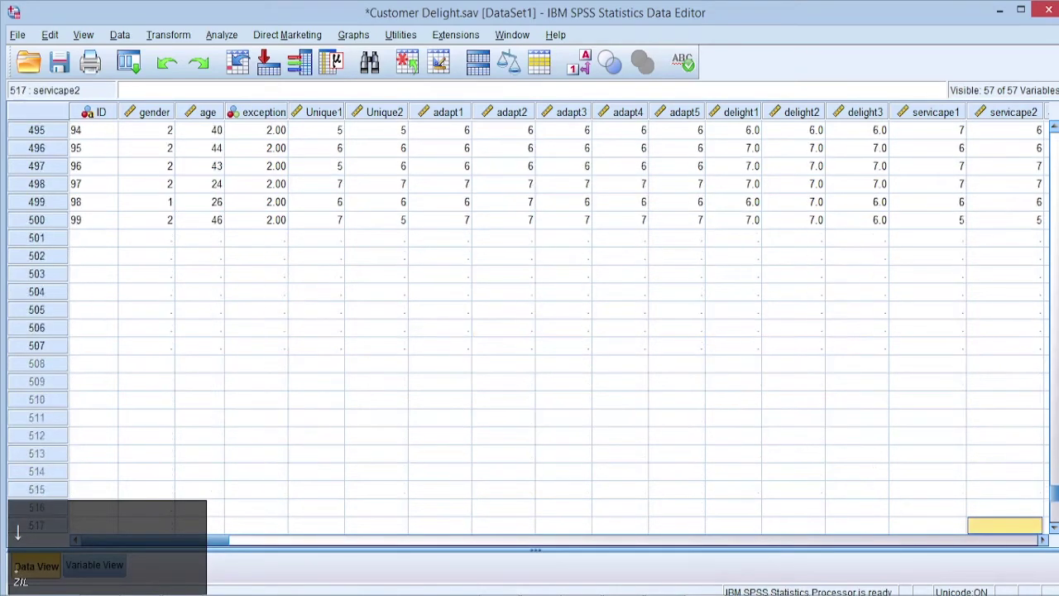
pyautogui.press('Up')
pyautogui.press('Up')
pyautogui.press('Up')
pyautogui.press('Up')
pyautogui.press('Up')
pyautogui.press('Up')
pyautogui.press('Up')
pyautogui.press('Up')
pyautogui.press('Up')
pyautogui.press('Up')
pyautogui.press('Up')
pyautogui.press('Up')
pyautogui.press('Left')
pyautogui.press('Left')
pyautogui.press('Left')
pyautogui.press('Left')
pyautogui.press('Left')
pyautogui.press('Left')
pyautogui.press('Left')
pyautogui.press('Left')
pyautogui.press('Left')
pyautogui.press('Left')
pyautogui.press('Left')
pyautogui.press('Left')
pyautogui.press('Left')
pyautogui.press('Left')
pyautogui.press('Left')
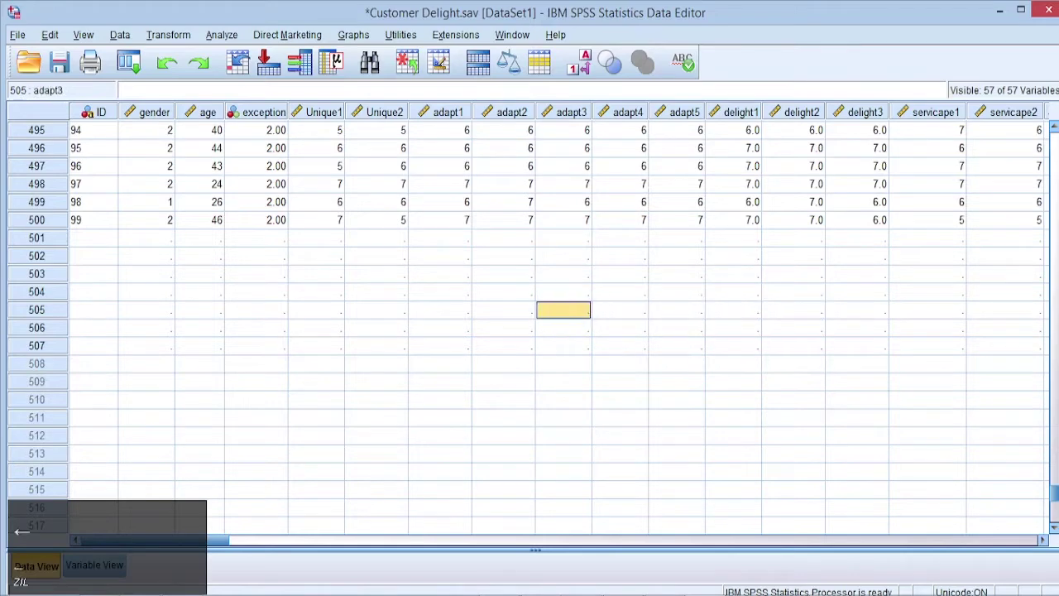
pyautogui.press('Up')
pyautogui.press('Up')
pyautogui.press('Up')
pyautogui.press('Up')
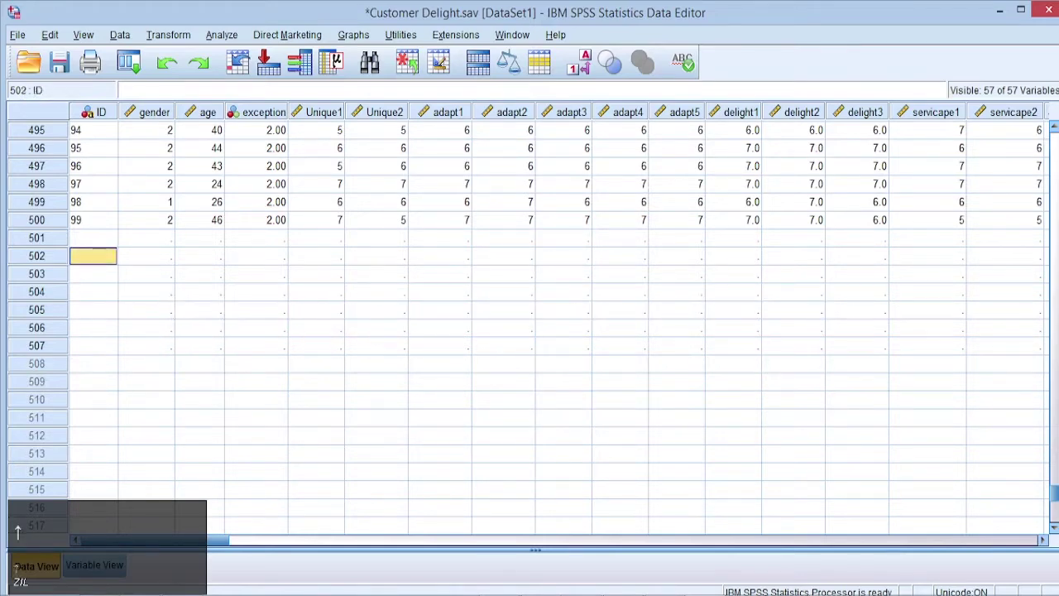
pyautogui.press('Right')
pyautogui.press('Right')
pyautogui.press('Right')
pyautogui.press('Right')
pyautogui.press('Right')
pyautogui.press('Right')
pyautogui.press('Right')
pyautogui.press('Right')
pyautogui.press('Right')
pyautogui.press('Right')
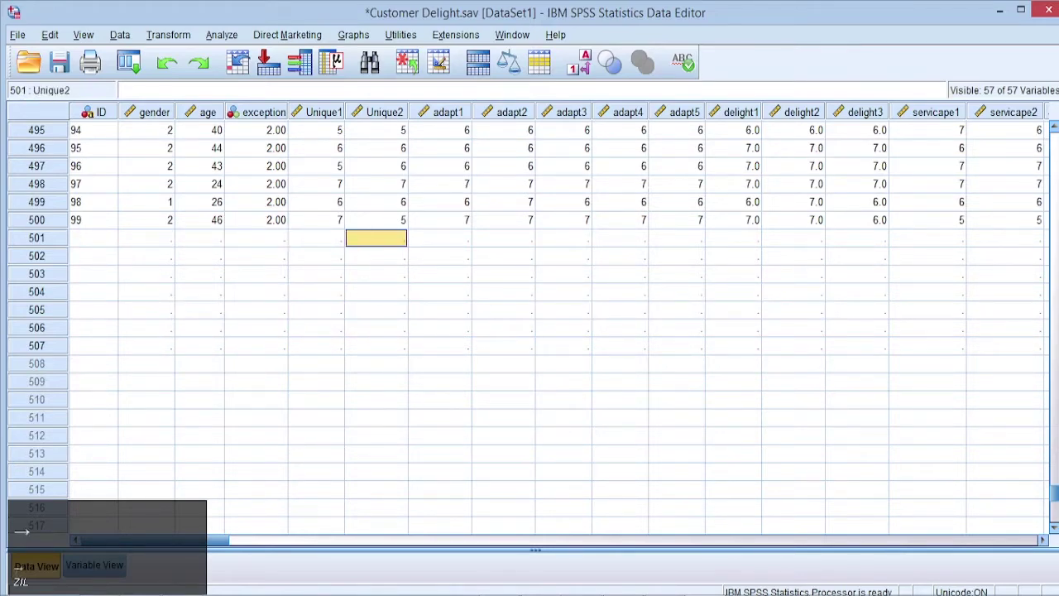
# Step: Examine the rows below case 500 from the ID column down to row 508 to find where the empty cases end
pyautogui.press('Left')
pyautogui.press('Left')
pyautogui.press('Left')
pyautogui.press('Left')
pyautogui.press('Left')
pyautogui.press('Left')
pyautogui.press('Left')
pyautogui.press('Left')
pyautogui.press('Left')
pyautogui.press('Left')
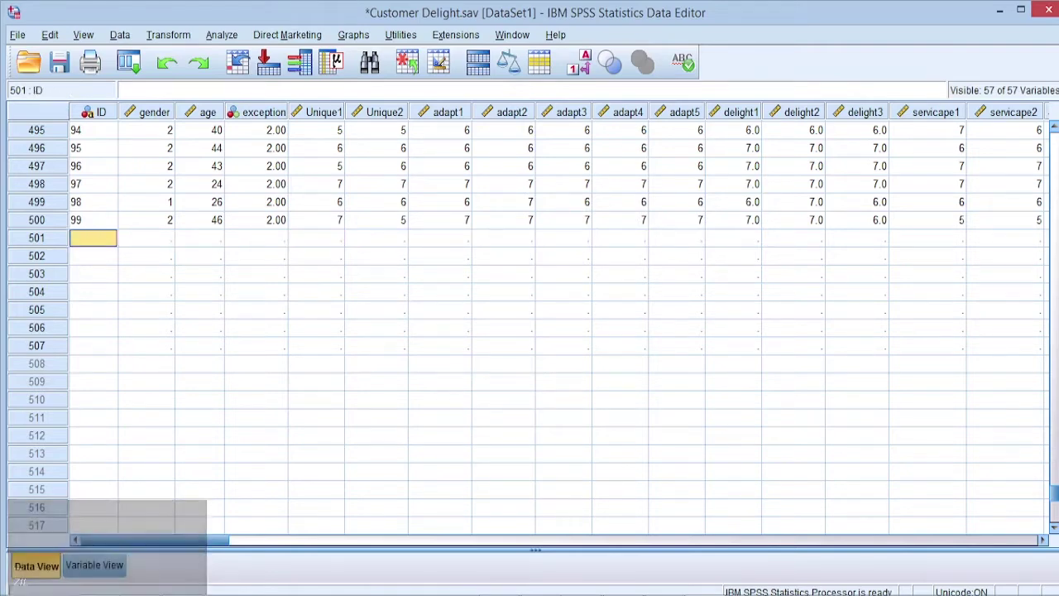
pyautogui.press('Down')
pyautogui.press('Down')
pyautogui.press('Down')
pyautogui.press('Down')
pyautogui.press('Down')
pyautogui.press('Down')
pyautogui.press('Down')
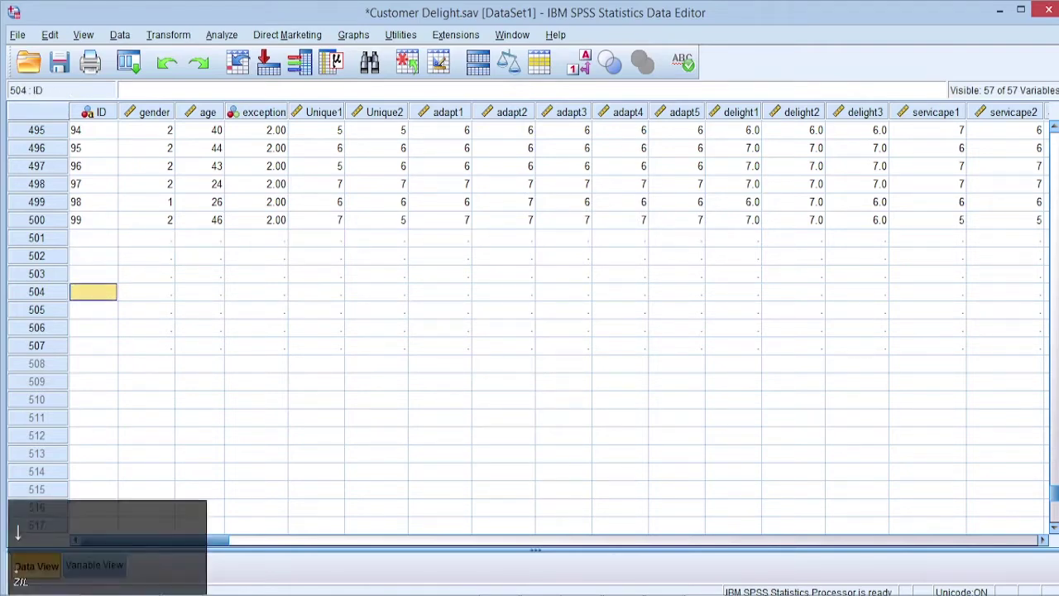
pyautogui.press('Right')
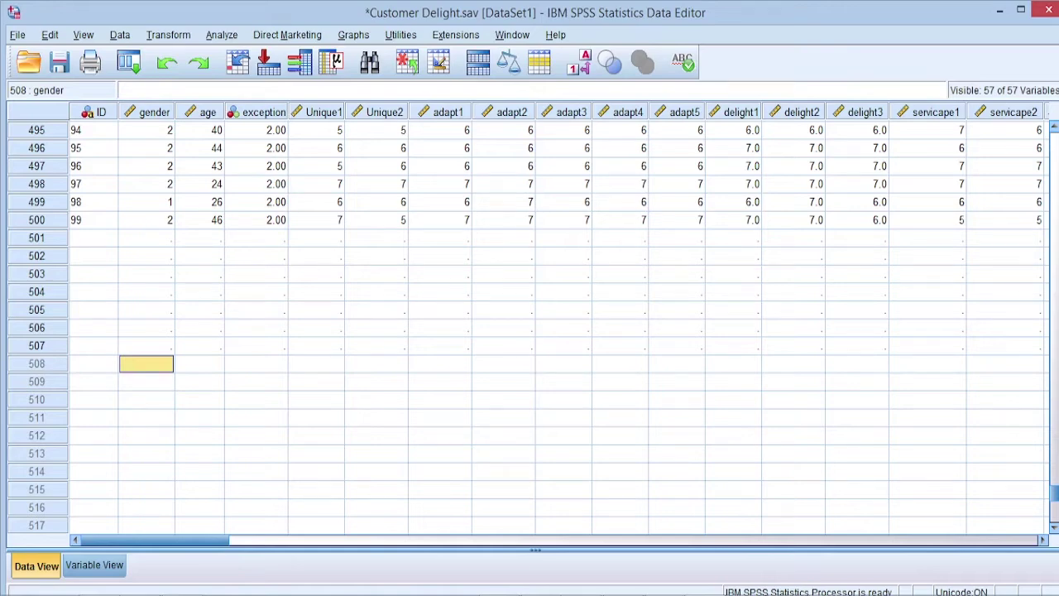
# Step: Delete the empty cases in rows 501 through 507
pyautogui.moveTo(37, 238); pyautogui.dragTo(36, 345)
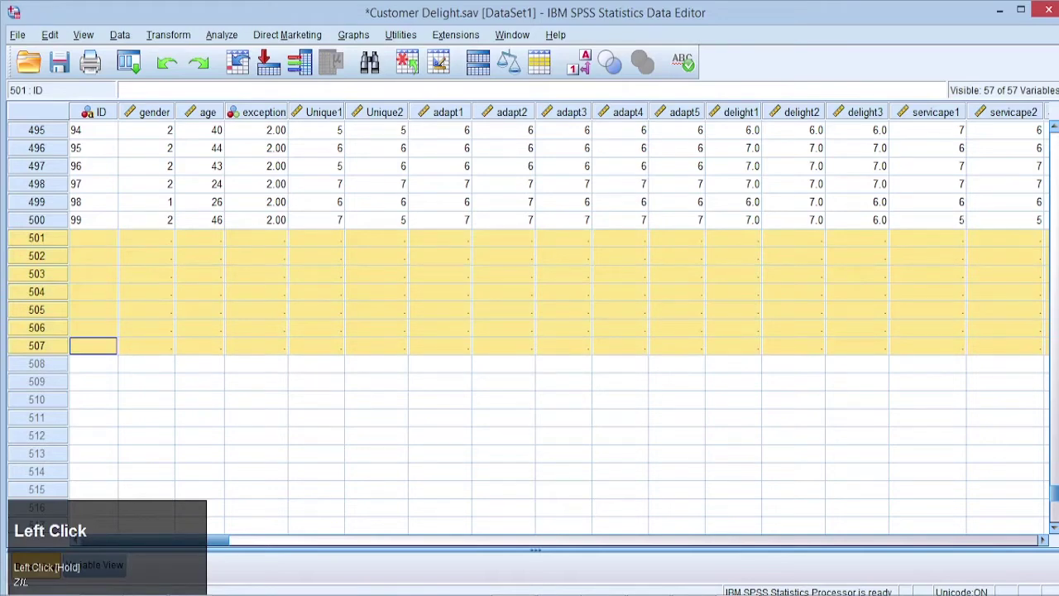
pyautogui.press('Delete')
pyautogui.press('Up')
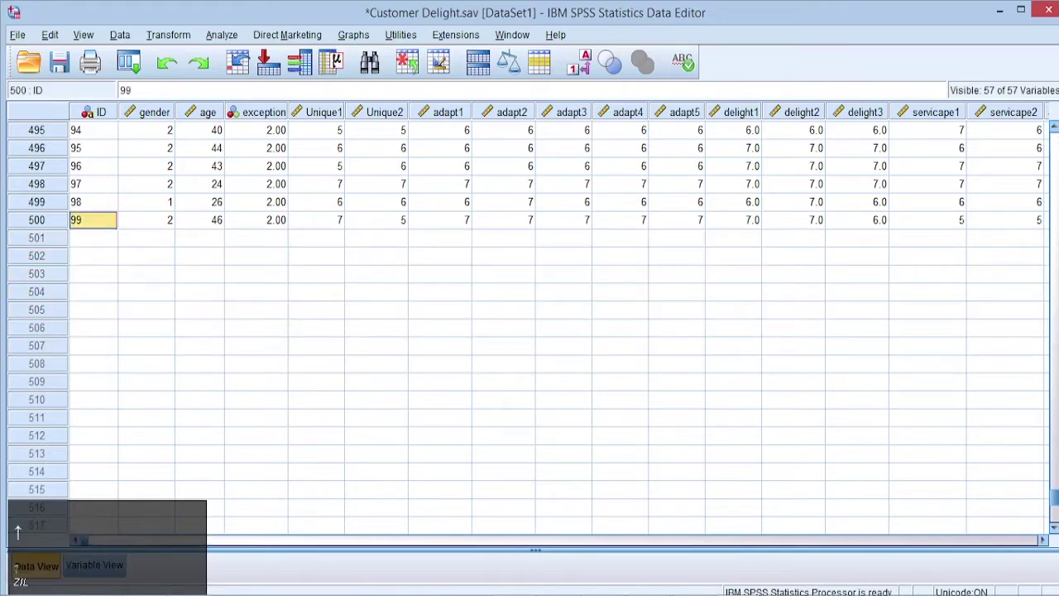
# Step: Examine the entries of case 500 from ID through delight1
pyautogui.press('Right')
pyautogui.press('Right')
pyautogui.press('Right')
pyautogui.press('Right')
pyautogui.press('Right')
pyautogui.press('Right')
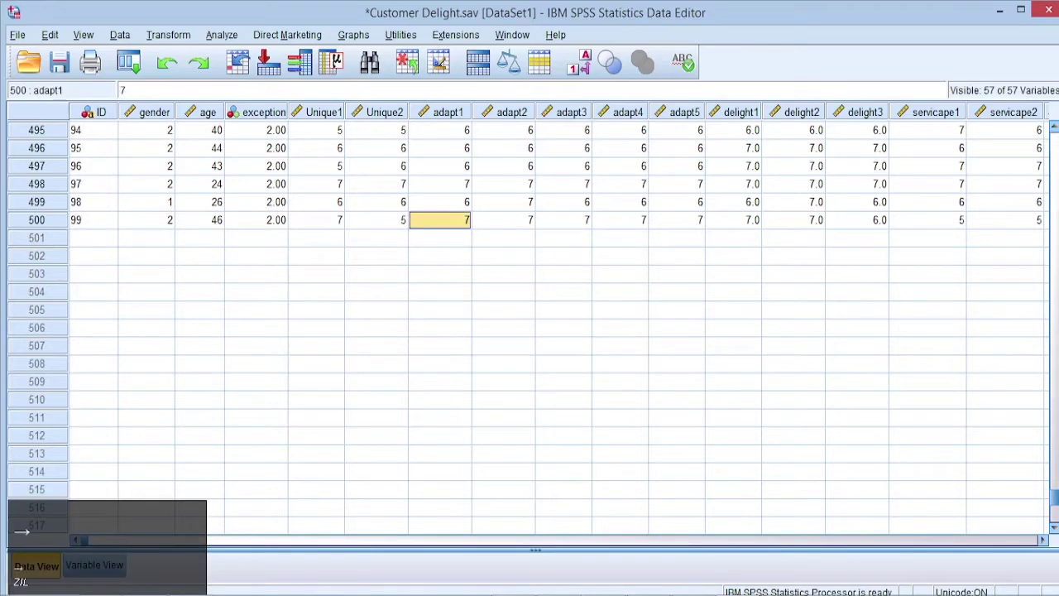
pyautogui.press('Right')
pyautogui.press('Right')
pyautogui.press('Right')
pyautogui.press('Right')
pyautogui.press('Right')
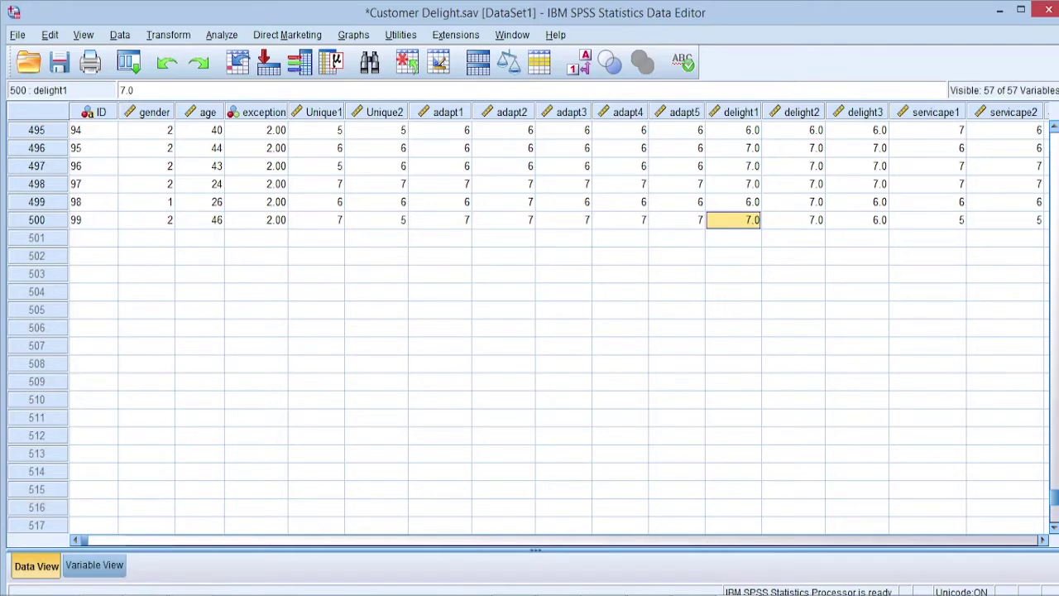
# Step: Rerun Descriptives with the already assigned list of variables, from gender onward
pyautogui.click(222, 35)
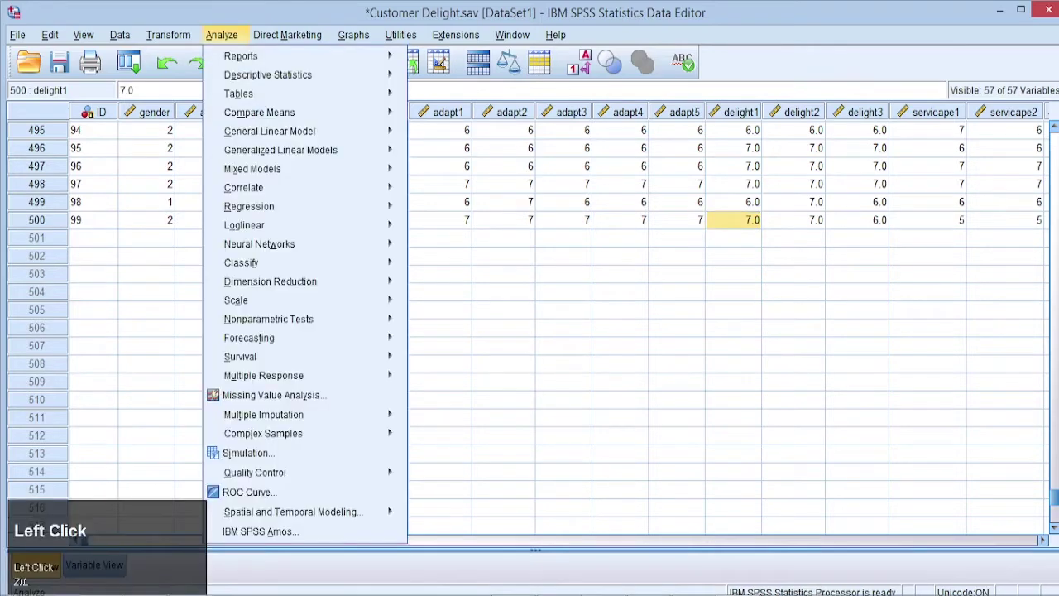
pyautogui.moveTo(267, 74)
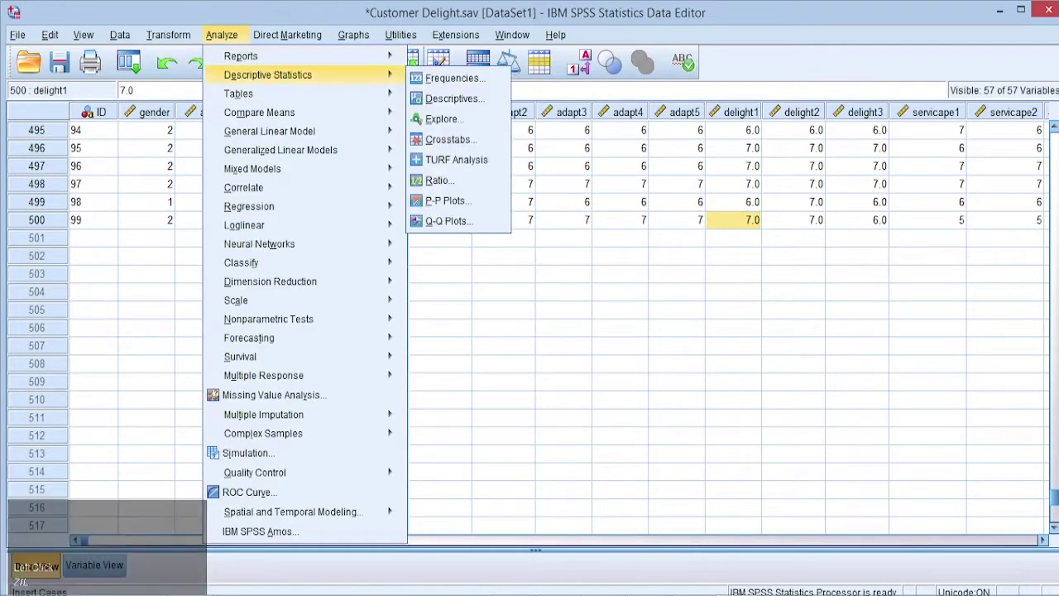
pyautogui.click(452, 97)
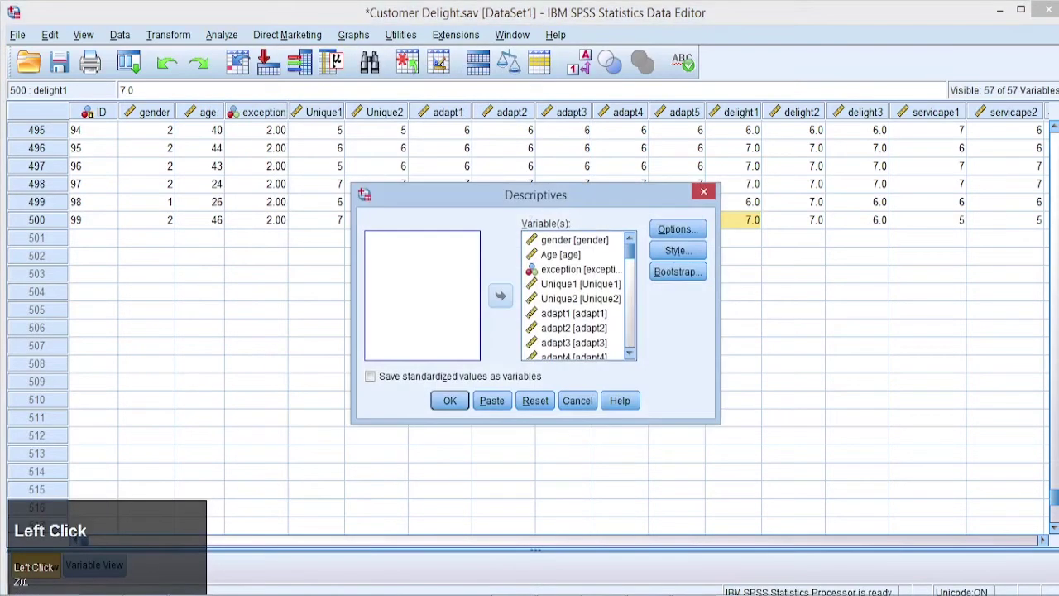
pyautogui.click(450, 401)
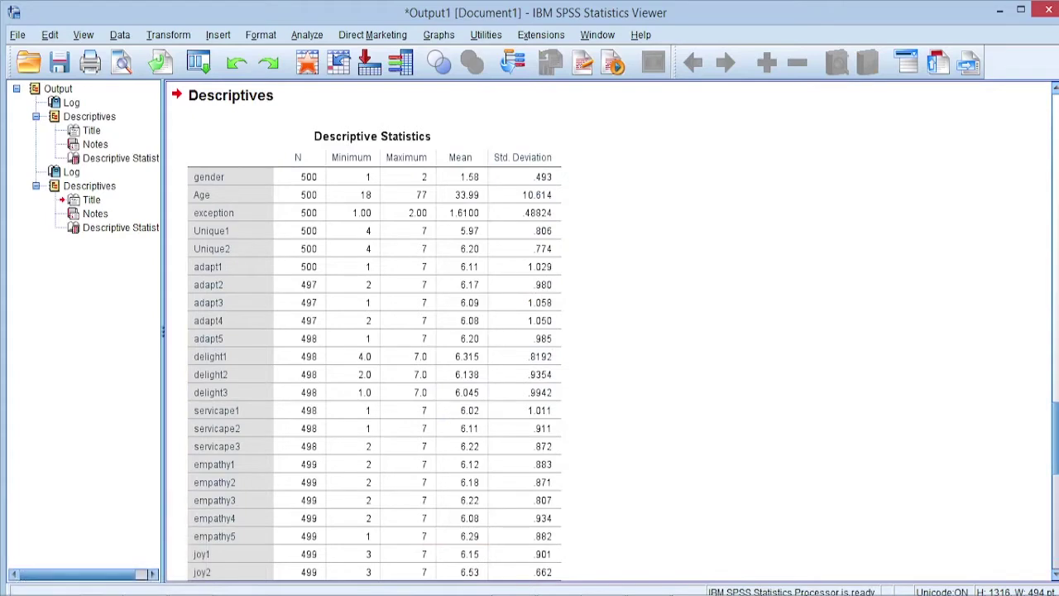
# Step: Review the new Descriptive Statistics table from gender down to Valid N (listwise), checking N, minimum and maximum
pyautogui.click(373, 348)
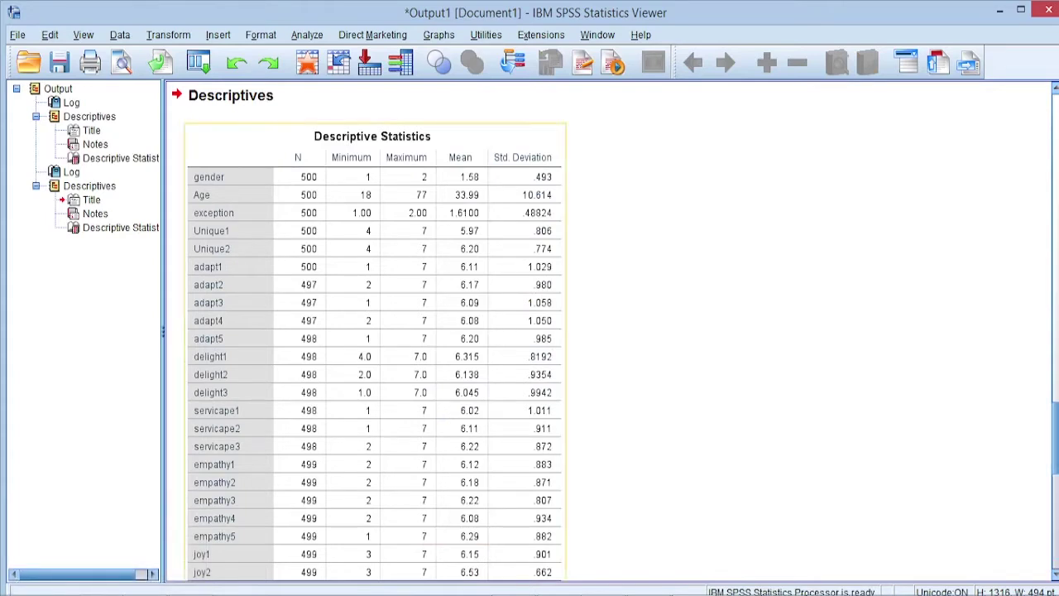
pyautogui.click(372, 347)
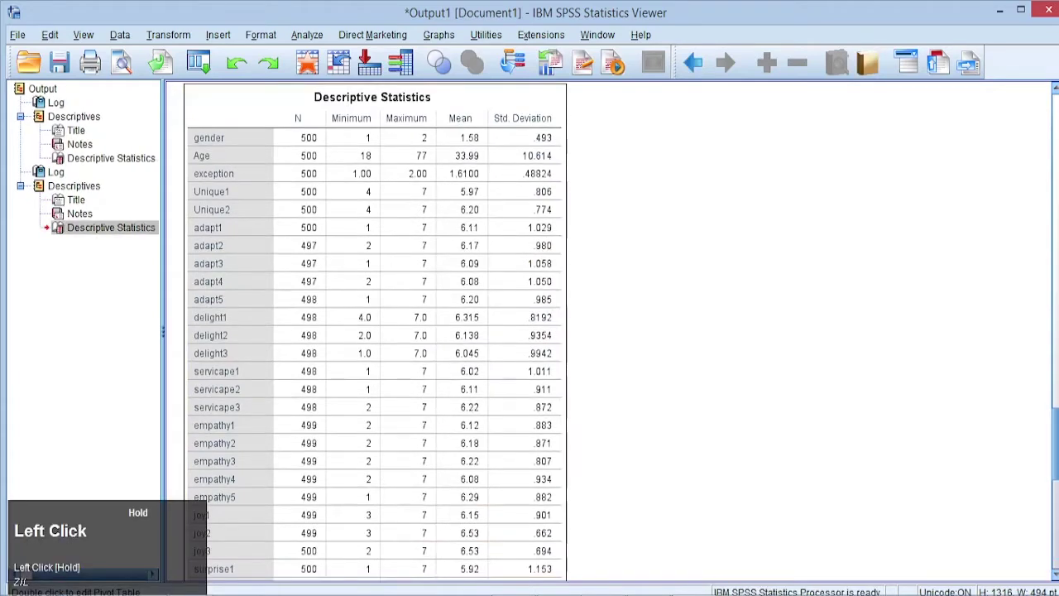
pyautogui.click(115, 227)
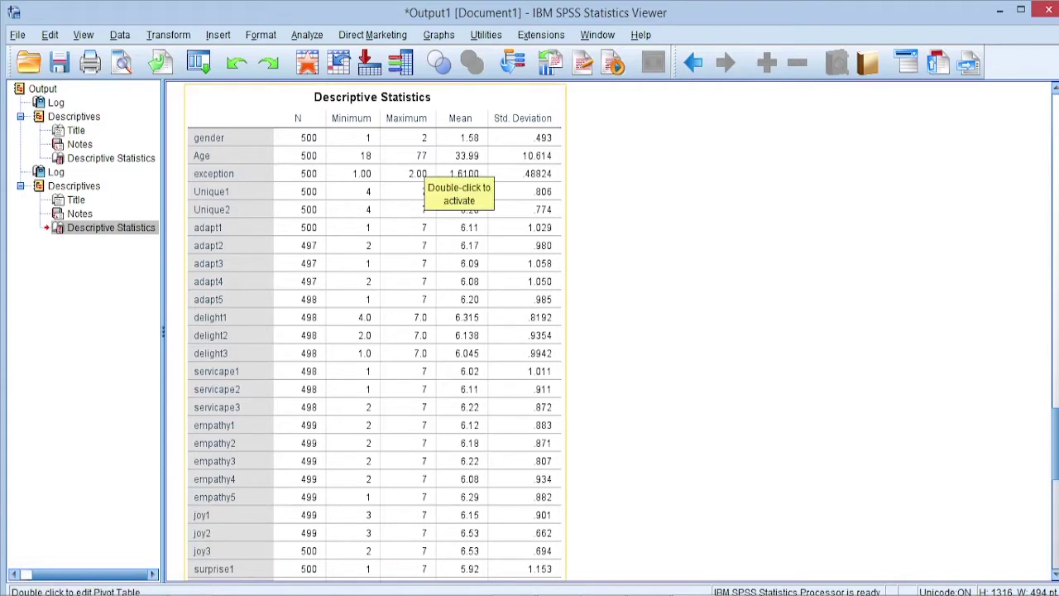
pyautogui.click(424, 165)
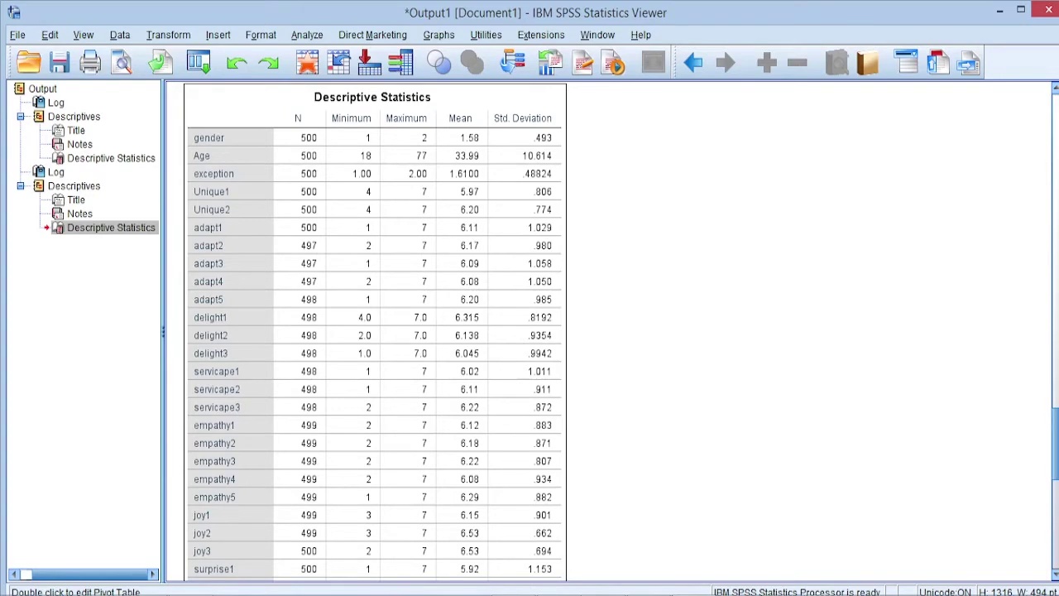
pyautogui.moveTo(1055, 444); pyautogui.dragTo(1055, 501)
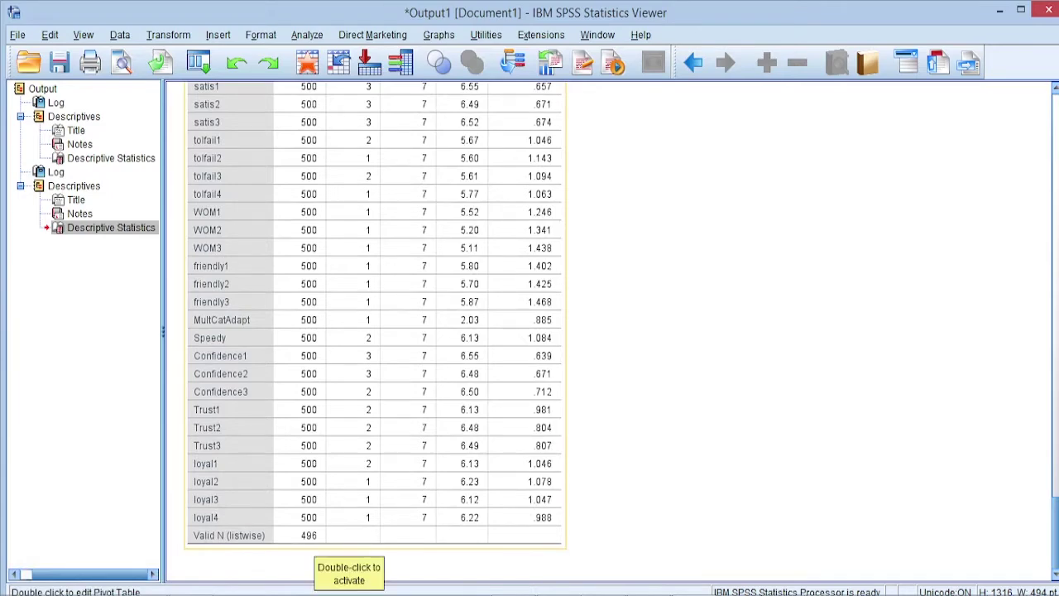
# Step: Return to the Customer Delight data and go to the first case in the delight1 column
pyautogui.click(457, 593)
pyautogui.press('Up')
pyautogui.press('Up')
pyautogui.press('Up')
pyautogui.press('Up')
pyautogui.press('Up')
pyautogui.press('Up')
pyautogui.press('Up')
pyautogui.press('Up')
pyautogui.press('Up')
pyautogui.press('Up')
pyautogui.press('Up')
pyautogui.press('Up')
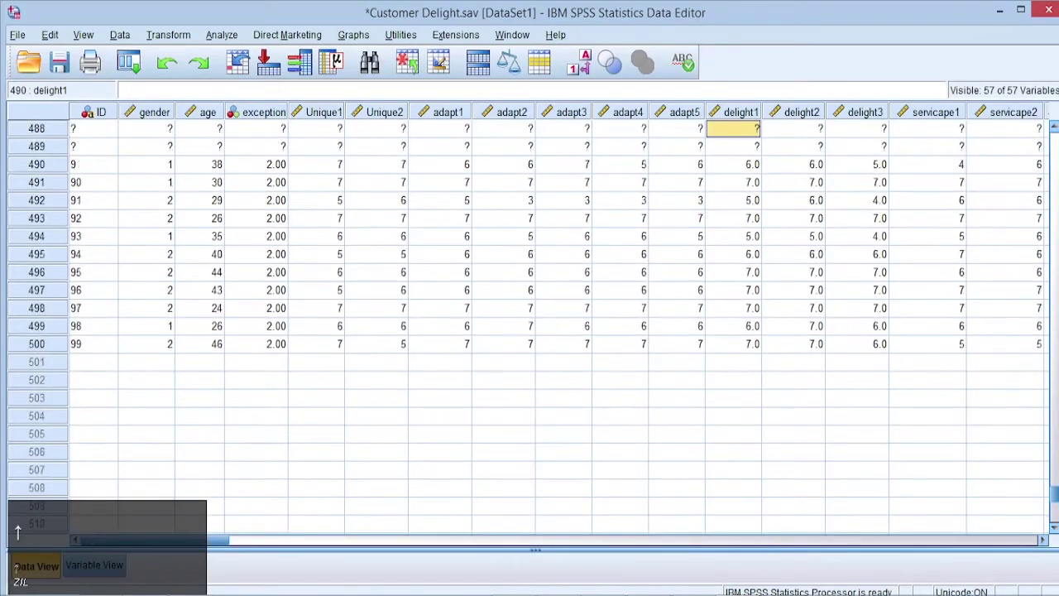
pyautogui.press('Up')
pyautogui.press('Up')
pyautogui.press('Up')
pyautogui.press('Up')
pyautogui.press('Up')
pyautogui.press('Up')
pyautogui.press('Up')
pyautogui.press('Up')
pyautogui.press('Up')
pyautogui.press('Up')
pyautogui.press('Up')
pyautogui.press('Up')
pyautogui.press('Up')
pyautogui.press('Up')
pyautogui.press('Up')
pyautogui.press('Up')
pyautogui.press('Up')
pyautogui.press('Up')
pyautogui.press('Up')
pyautogui.press('Up')
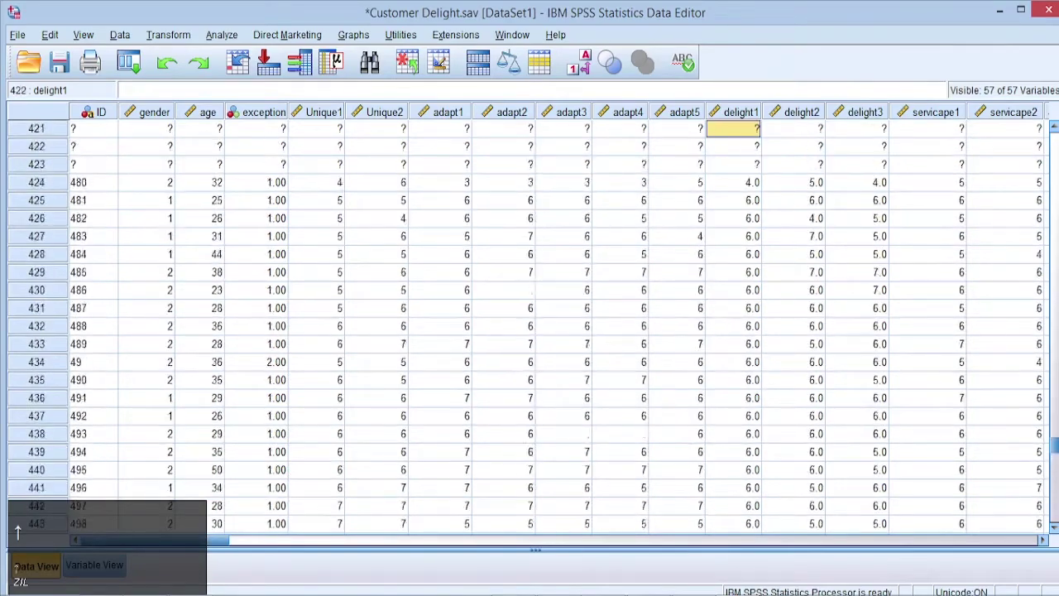
pyautogui.press('Up')
pyautogui.press('Up')
pyautogui.press('Up')
pyautogui.press('Up')
pyautogui.press('Up')
pyautogui.press('Up')
pyautogui.press('Up')
pyautogui.press('Up')
pyautogui.press('Up')
pyautogui.press('Up')
pyautogui.press('Up')
pyautogui.press('Up')
pyautogui.press('Up')
pyautogui.press('Up')
pyautogui.press('Up')
pyautogui.press('Up')
pyautogui.press('Up')
pyautogui.press('Up')
pyautogui.press('Up')
pyautogui.press('Up')
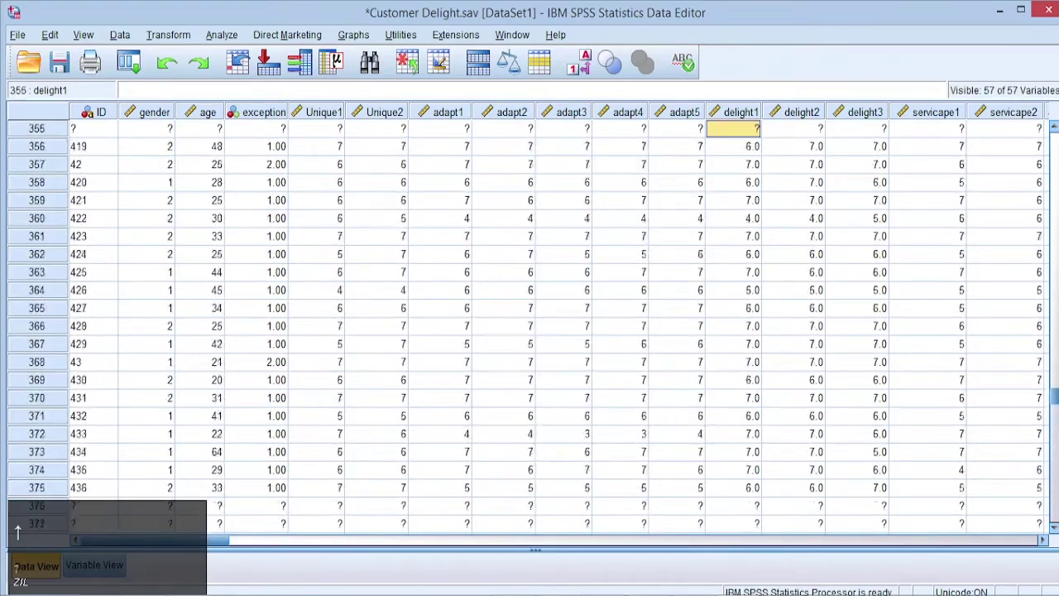
pyautogui.press('Up')
pyautogui.press('Up')
pyautogui.press('Up')
pyautogui.press('Up')
pyautogui.press('Up')
pyautogui.press('Up')
pyautogui.press('Up')
pyautogui.press('Up')
pyautogui.press('Up')
pyautogui.press('Up')
pyautogui.press('Up')
pyautogui.press('Up')
pyautogui.press('Up')
pyautogui.press('Up')
pyautogui.press('Up')
pyautogui.press('Up')
pyautogui.press('Up')
pyautogui.hotkey('ctrl', 'Up')
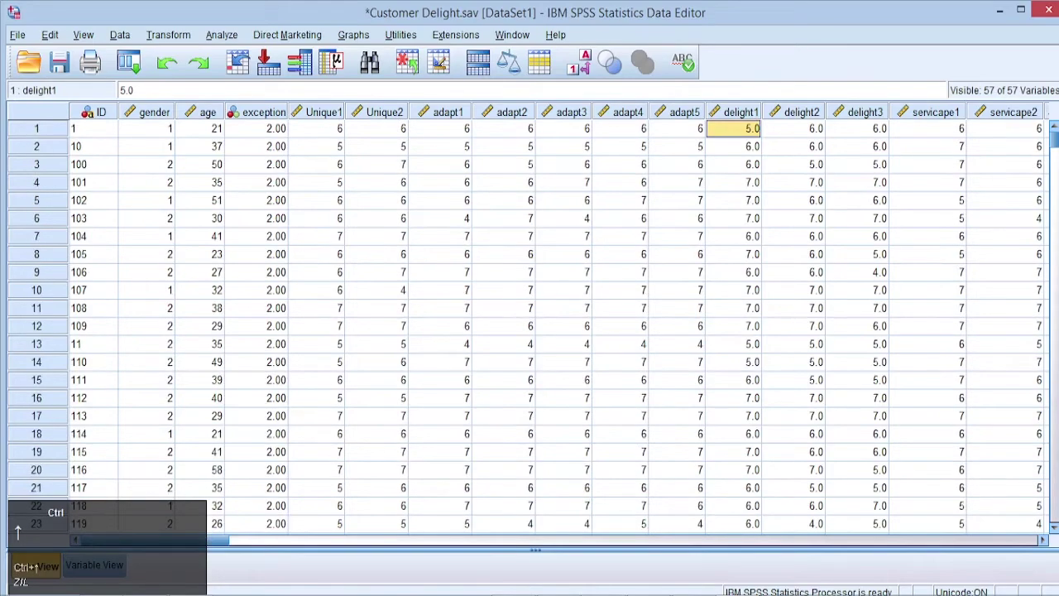
# Step: Move along case 1 to the first empty column after loyal4
pyautogui.press('Right')
pyautogui.press('Right')
pyautogui.press('Right')
pyautogui.press('Right')
pyautogui.press('Right')
pyautogui.press('Right')
pyautogui.press('Right')
pyautogui.press('Right')
pyautogui.press('Right')
pyautogui.press('Right')
pyautogui.press('Right')
pyautogui.press('Right')
pyautogui.press('Right')
pyautogui.press('Right')
pyautogui.press('Right')
pyautogui.press('Right')
pyautogui.press('Right')
pyautogui.press('Right')
pyautogui.press('Right')
pyautogui.press('Right')
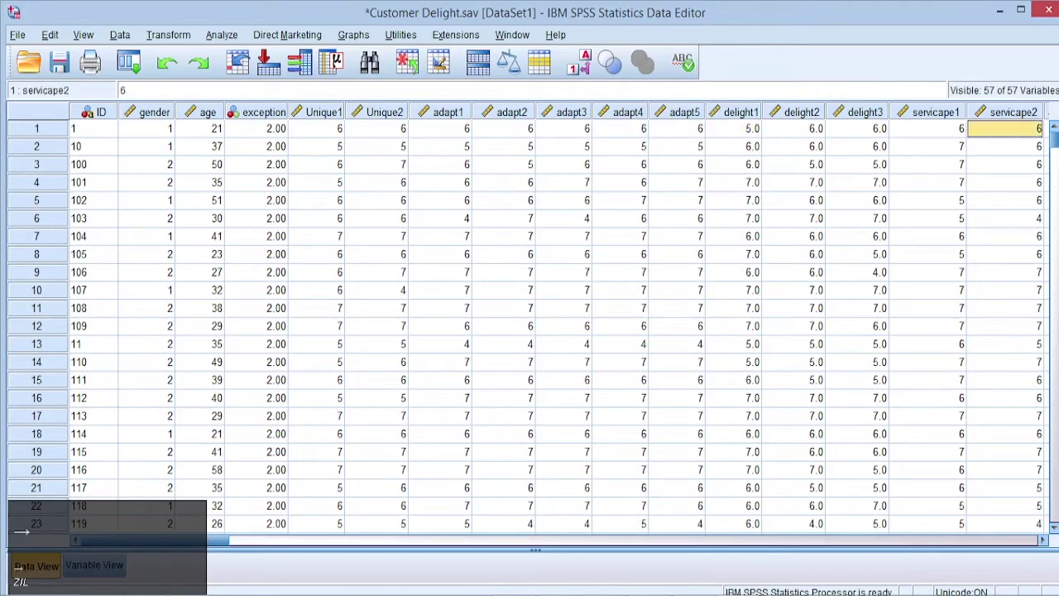
pyautogui.press('Right')
pyautogui.press('Right')
pyautogui.press('Right')
pyautogui.press('Right')
pyautogui.press('Right')
pyautogui.press('Right')
pyautogui.press('Right')
pyautogui.press('Right')
pyautogui.press('Right')
pyautogui.press('Right')
pyautogui.press('Right')
pyautogui.press('Right')
pyautogui.press('Right')
pyautogui.press('Right')
pyautogui.press('Right')
pyautogui.press('Right')
pyautogui.press('Right')
pyautogui.press('Right')
pyautogui.press('Right')
pyautogui.press('Right')
# Step: Open Count Values within Cases and highlight Unique1 among the source variables
pyautogui.click(169, 35)
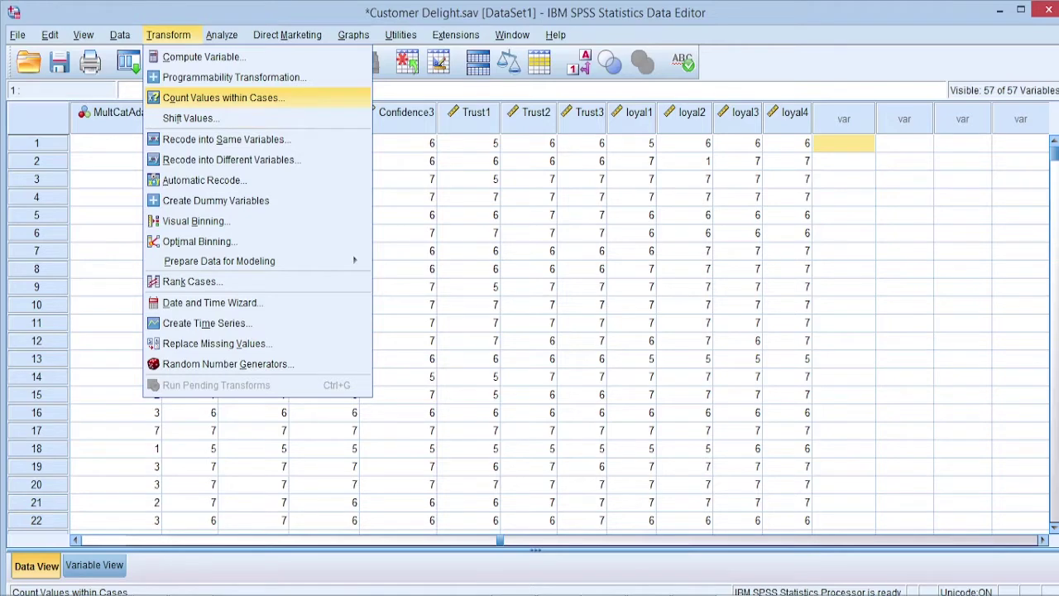
pyautogui.click(224, 97)
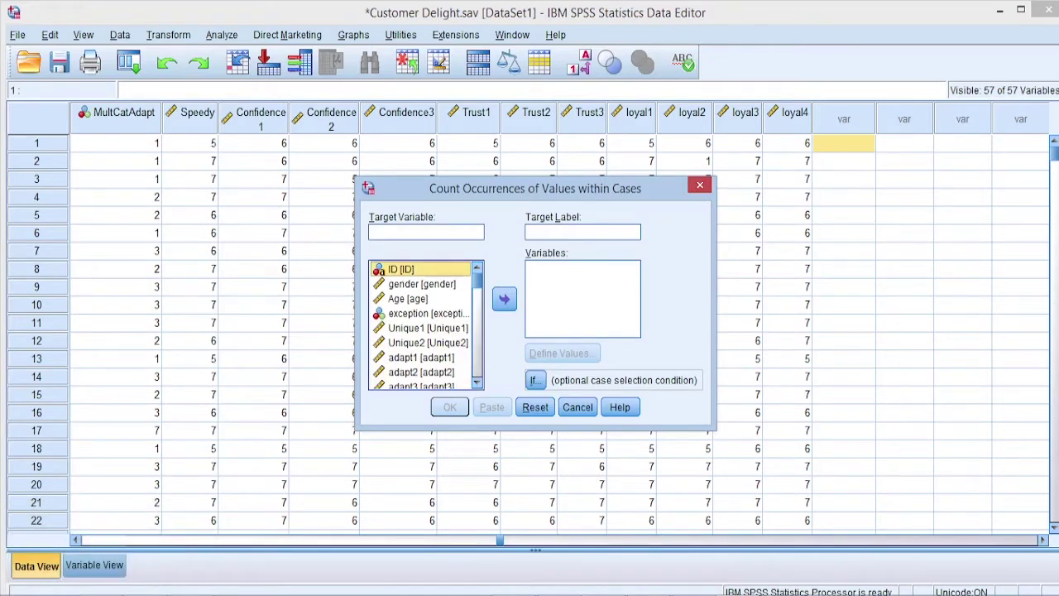
pyautogui.press('Down')
pyautogui.press('Down')
pyautogui.press('Down')
pyautogui.press('Down')
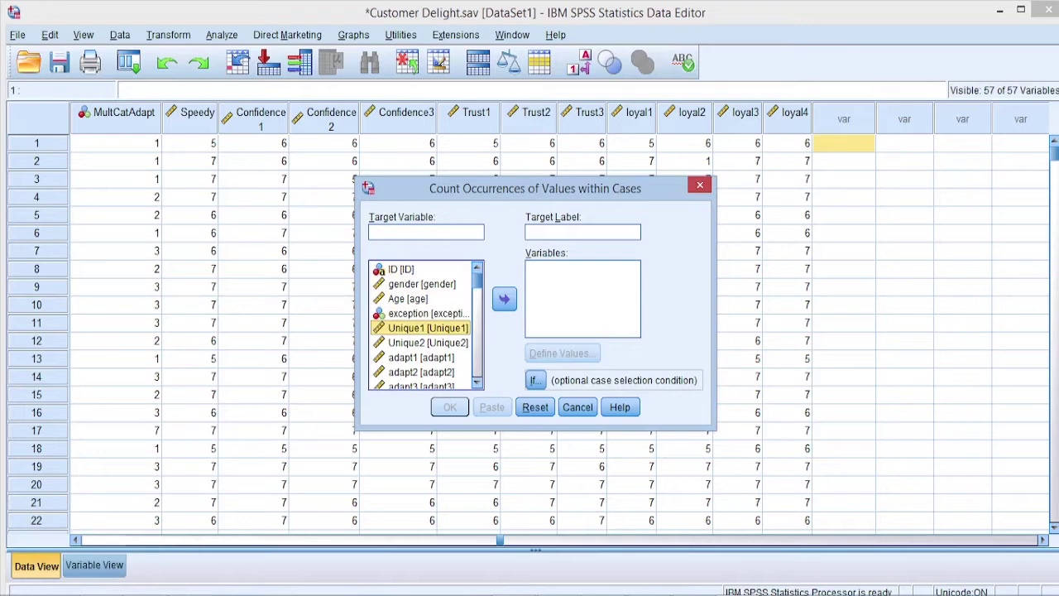
# Step: Examine the variable definitions from loyal4 up to ID, including the value labels of exception, and return to the case data
pyautogui.click(95, 565)
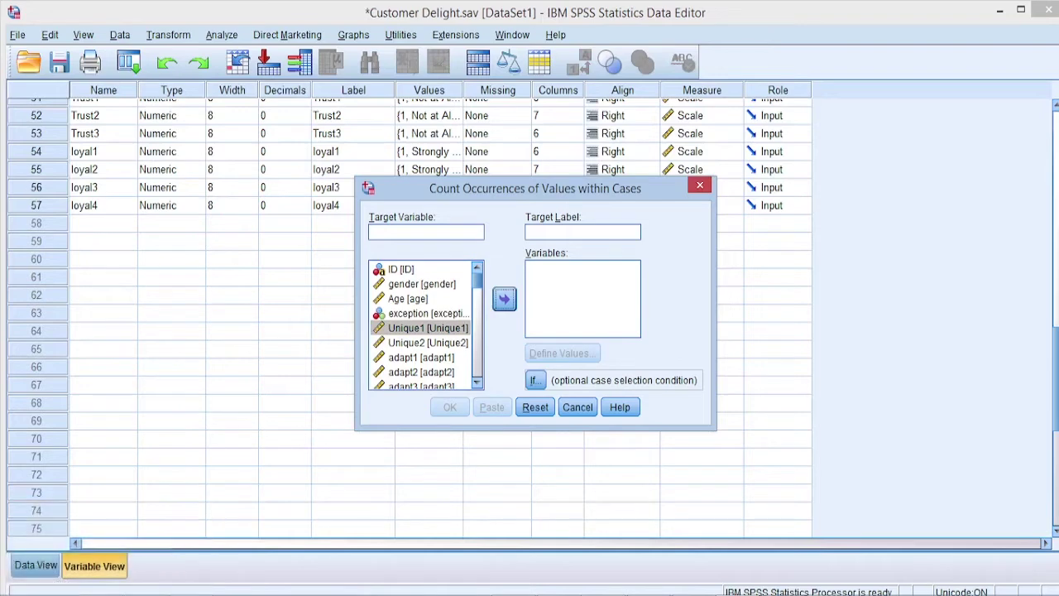
pyautogui.click(231, 205)
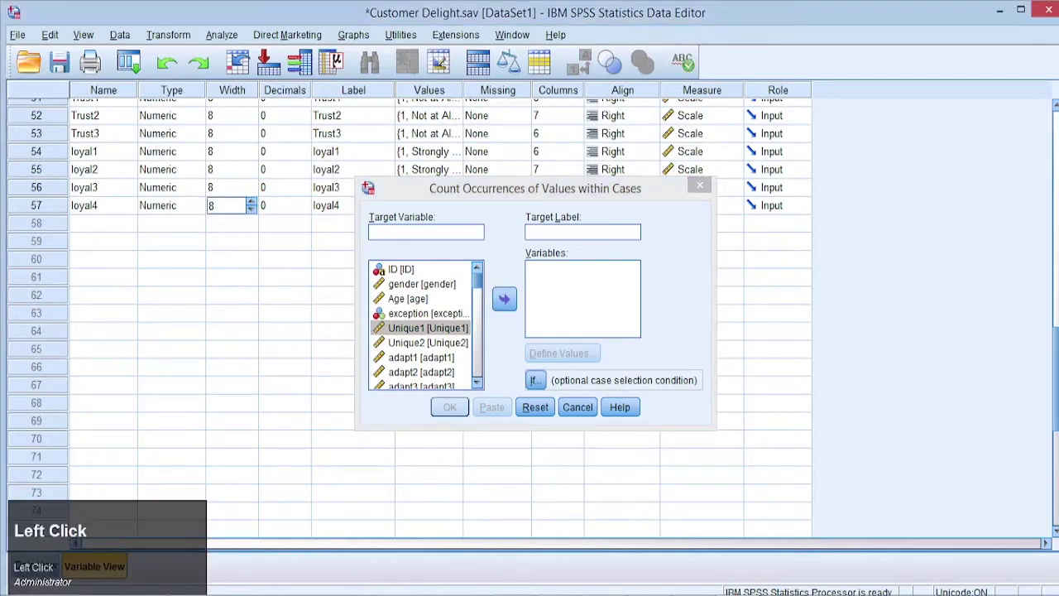
pyautogui.click(163, 205)
pyautogui.press('Up')
pyautogui.press('Up')
pyautogui.press('Up')
pyautogui.press('Up')
pyautogui.press('Up')
pyautogui.press('Up')
pyautogui.press('Up')
pyautogui.press('Up')
pyautogui.press('Up')
pyautogui.press('Up')
pyautogui.press('Up')
pyautogui.press('Up')
pyautogui.press('Up')
pyautogui.press('Up')
pyautogui.press('Up')
pyautogui.press('Up')
pyautogui.press('Up')
pyautogui.press('Up')
pyautogui.press('Up')
pyautogui.press('Up')
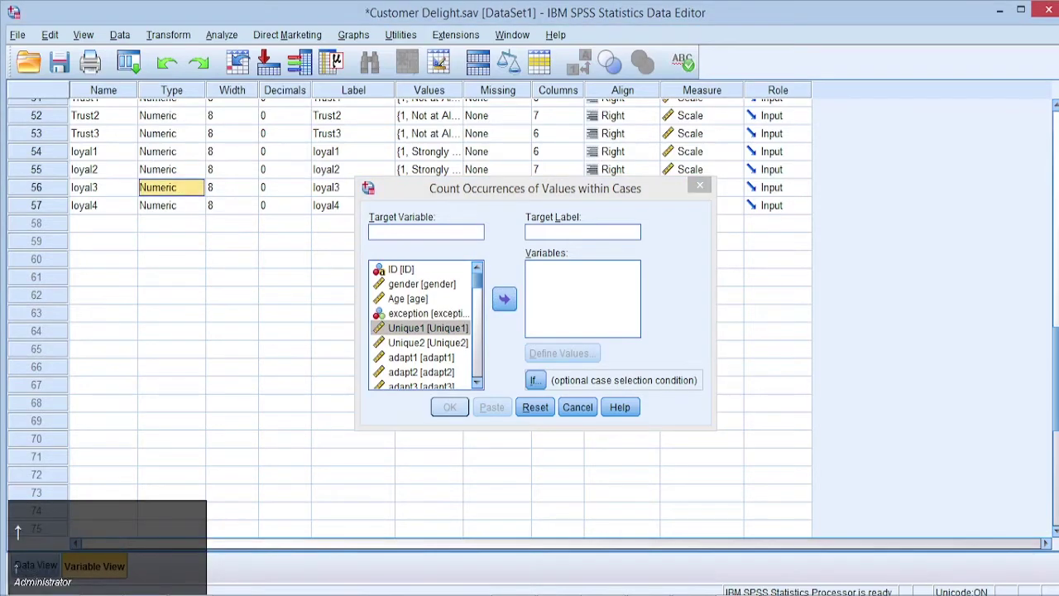
pyautogui.press('Up')
pyautogui.press('Up')
pyautogui.press('Up')
pyautogui.press('Up')
pyautogui.press('Up')
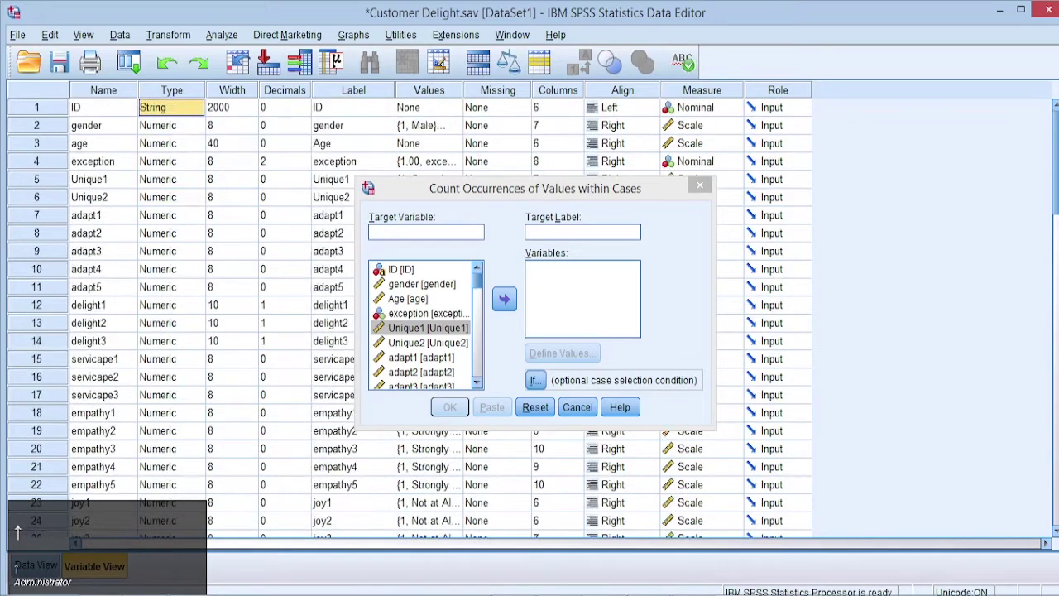
pyautogui.press('Down')
pyautogui.press('Down')
pyautogui.press('Down')
pyautogui.click(421, 161)
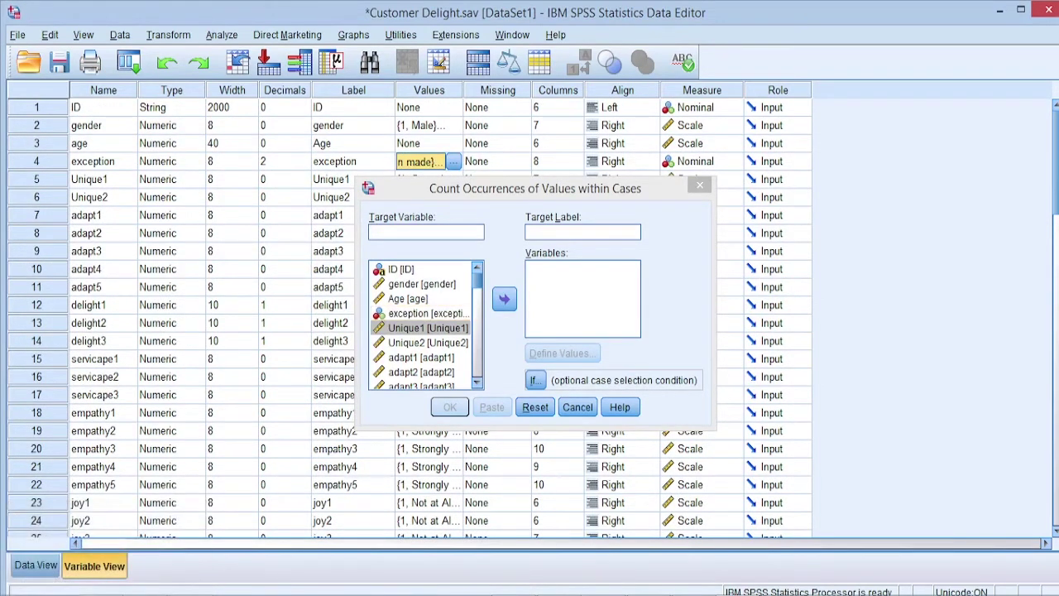
pyautogui.moveTo(535, 189); pyautogui.dragTo(648, 217)
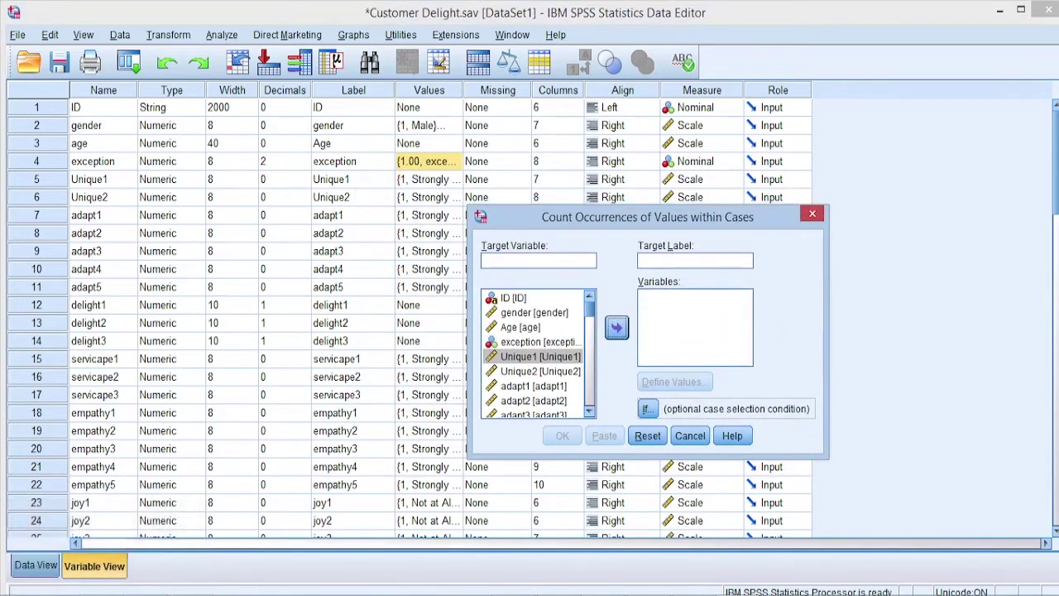
pyautogui.click(33, 566)
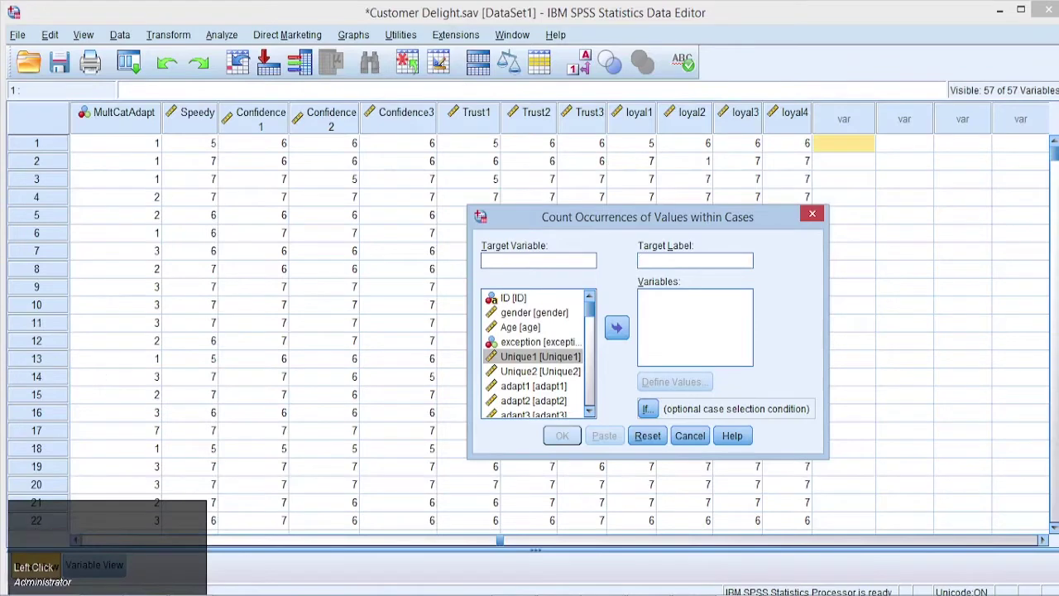
# Step: Add all variables from Unique1 through loyal4 to the variables whose values are counted
pyautogui.click(541, 357)
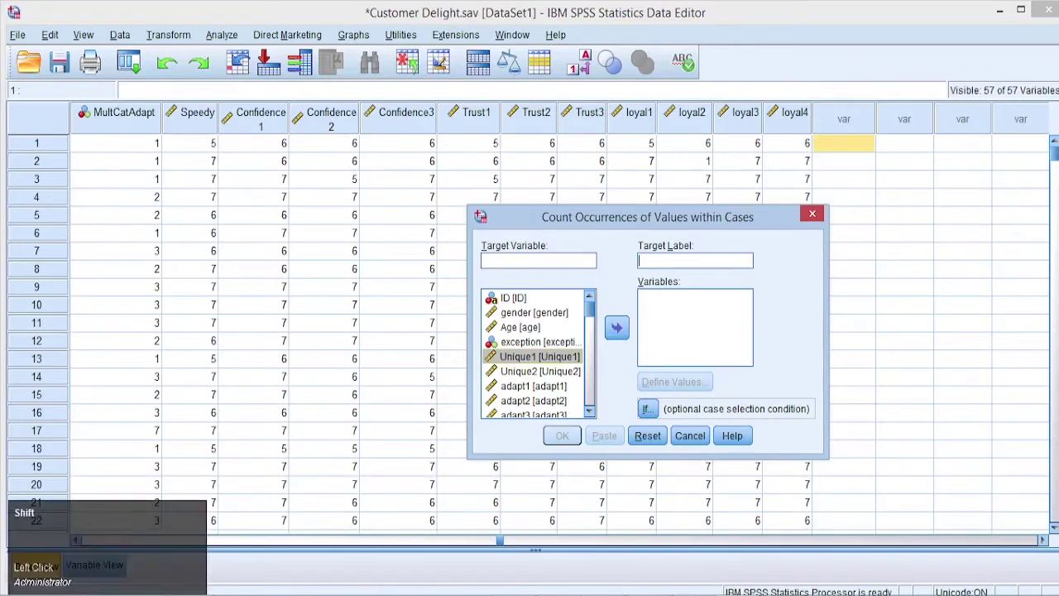
pyautogui.hotkey('shift', 'Down')
pyautogui.click(541, 357)
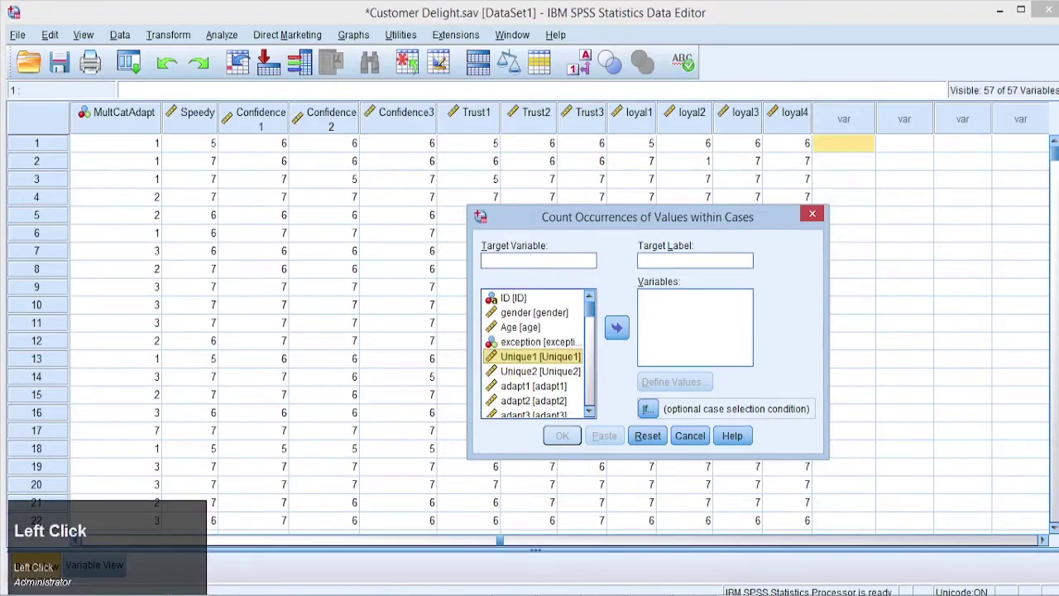
pyautogui.hotkey('shift', 'Down')
pyautogui.hotkey('shift', 'Down')
pyautogui.hotkey('shift', 'Down')
pyautogui.hotkey('shift', 'Down')
pyautogui.hotkey('shift', 'Down')
pyautogui.hotkey('shift', 'Down')
pyautogui.hotkey('shift', 'Down')
pyautogui.hotkey('shift', 'Down')
pyautogui.hotkey('shift', 'Down')
pyautogui.hotkey('shift', 'Down')
pyautogui.hotkey('shift', 'Down')
pyautogui.hotkey('shift', 'Down')
pyautogui.hotkey('shift', 'Down')
pyautogui.hotkey('shift', 'Down')
pyautogui.hotkey('shift', 'Down')
pyautogui.hotkey('shift', 'Down')
pyautogui.hotkey('shift', 'Down')
pyautogui.hotkey('shift', 'Down')
pyautogui.hotkey('shift', 'Down')
pyautogui.hotkey('shift', 'Down')
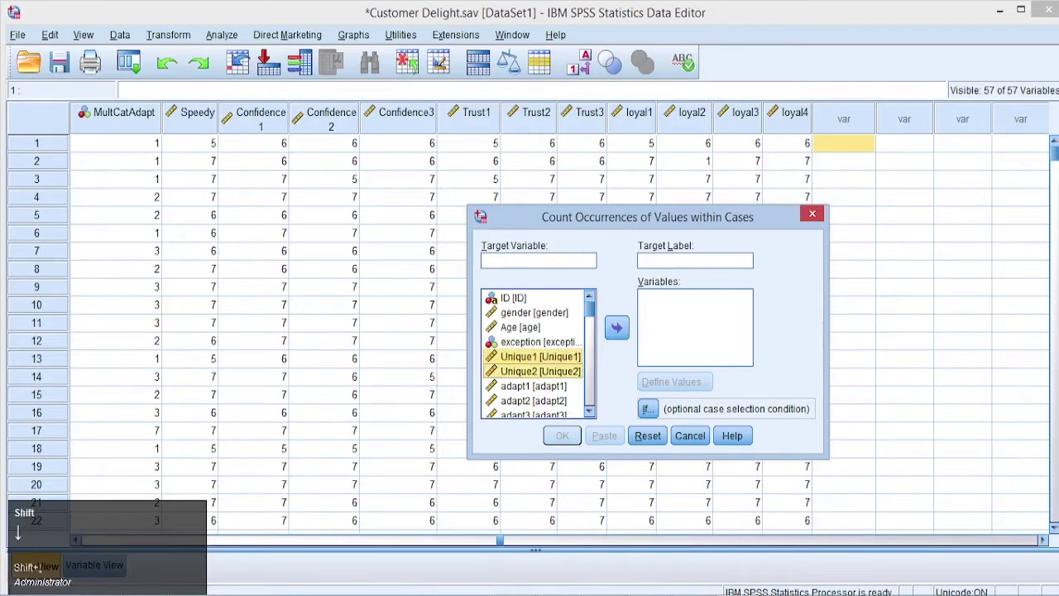
pyautogui.hotkey('shift', 'Down')
pyautogui.hotkey('shift', 'Down')
pyautogui.hotkey('shift', 'Down')
pyautogui.hotkey('shift', 'Down')
pyautogui.hotkey('shift', 'Down')
pyautogui.hotkey('shift', 'Down')
pyautogui.hotkey('shift', 'Down')
pyautogui.hotkey('shift', 'Down')
pyautogui.hotkey('shift', 'Down')
pyautogui.hotkey('shift', 'Down')
pyautogui.hotkey('shift', 'Down')
pyautogui.hotkey('shift', 'Down')
pyautogui.hotkey('shift', 'Down')
pyautogui.hotkey('shift', 'Down')
pyautogui.hotkey('shift', 'Down')
pyautogui.hotkey('shift', 'Down')
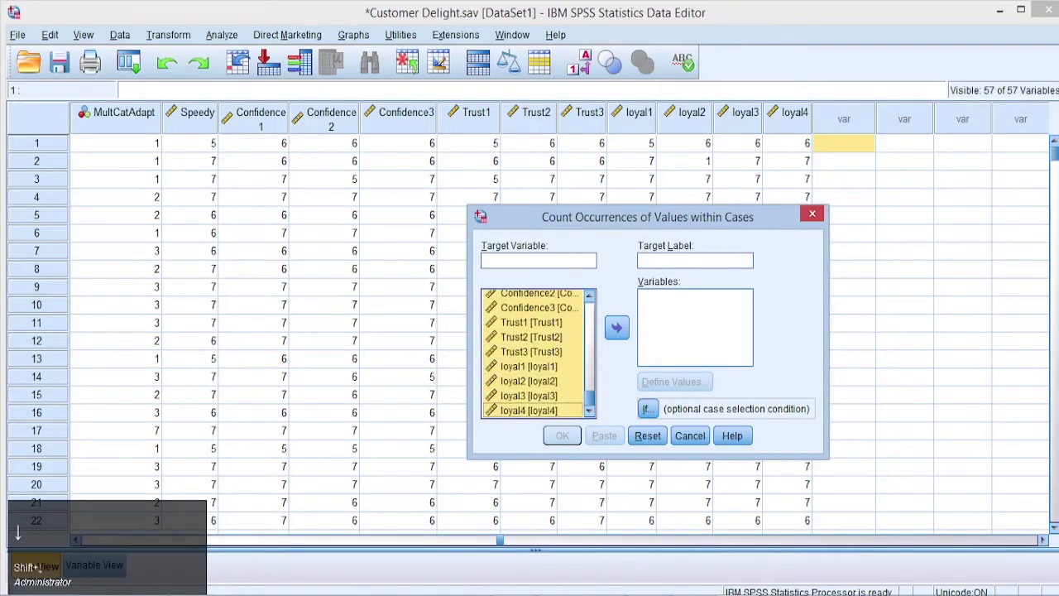
pyautogui.click(617, 328)
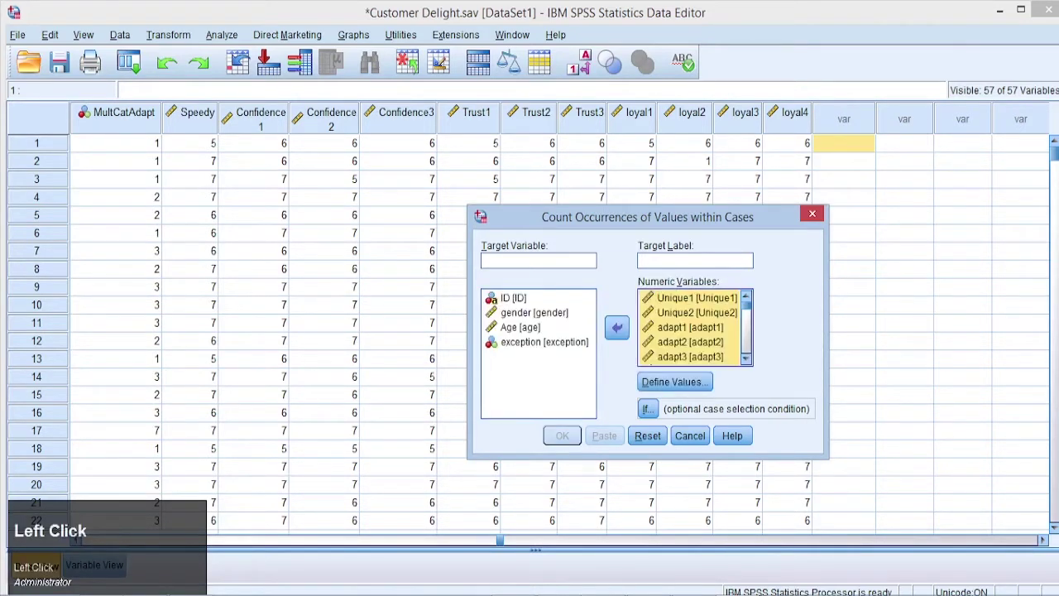
# Step: Name the target variable Cvalid, label it "count valid values", and open the definition of values to count
pyautogui.click(694, 260)
pyautogui.write('count valid values')
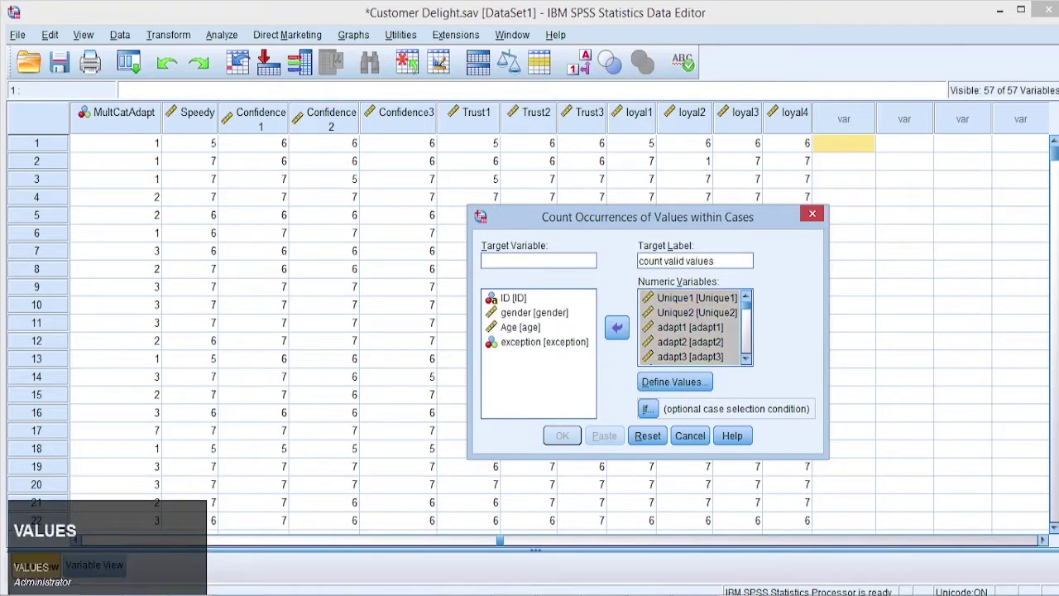
pyautogui.click(538, 260)
pyautogui.write('CVV')
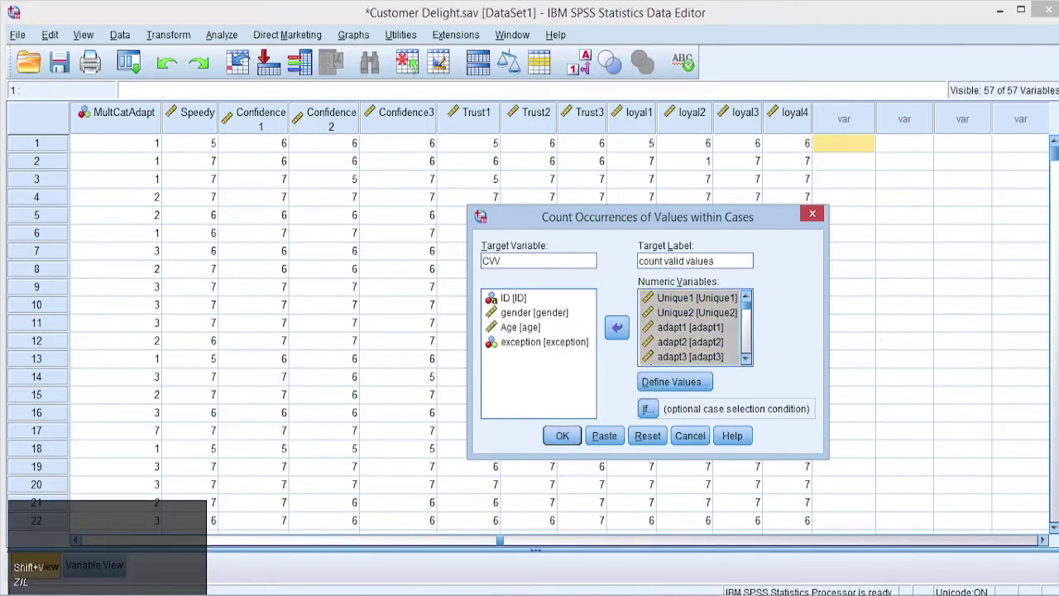
pyautogui.press('BackSpace')
pyautogui.press('BackSpace')
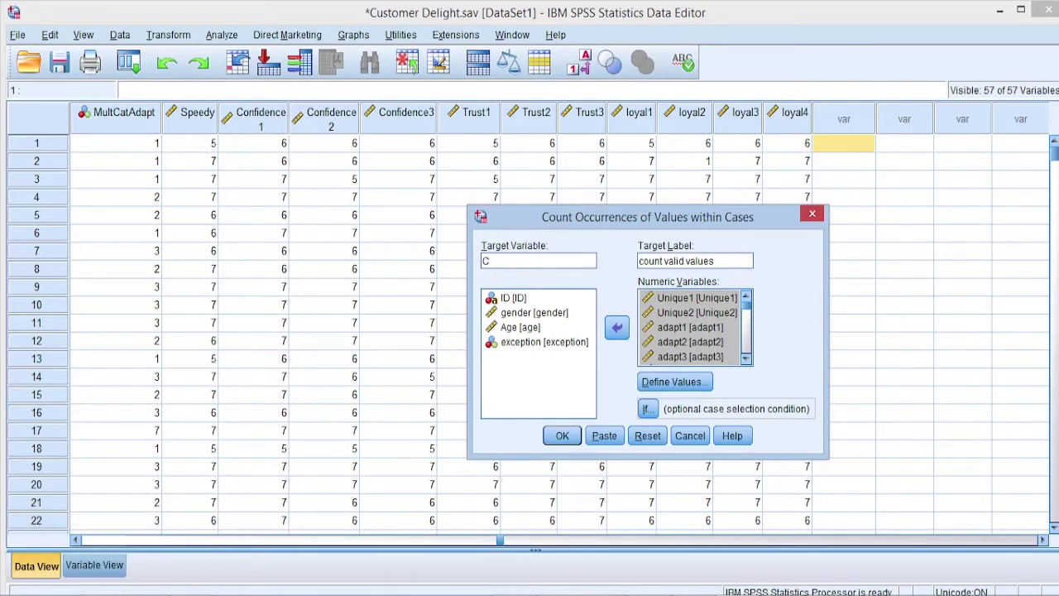
pyautogui.write('valid')
pyautogui.press('Tab')
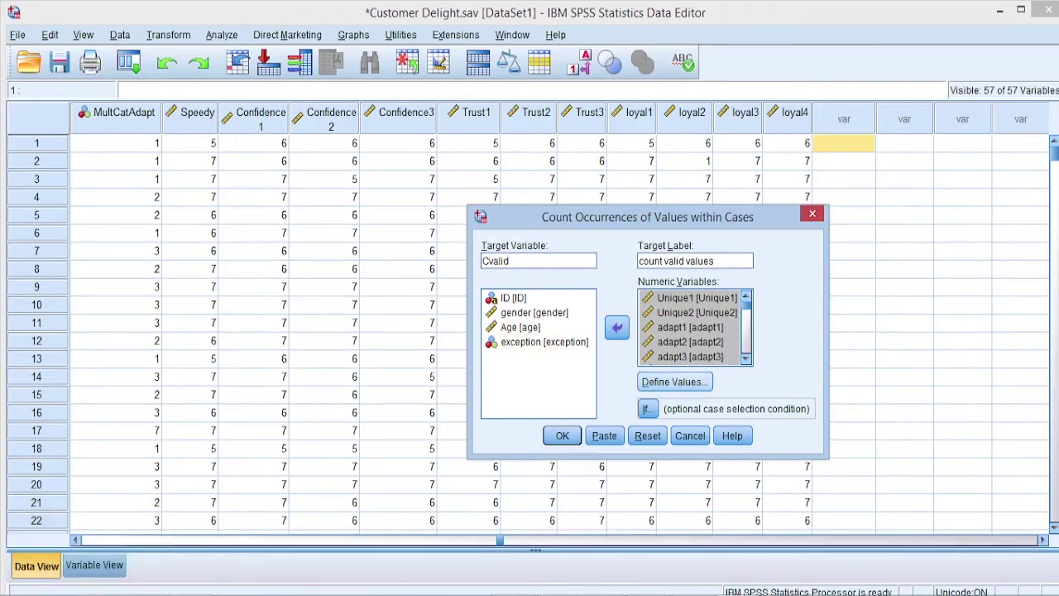
pyautogui.click(675, 381)
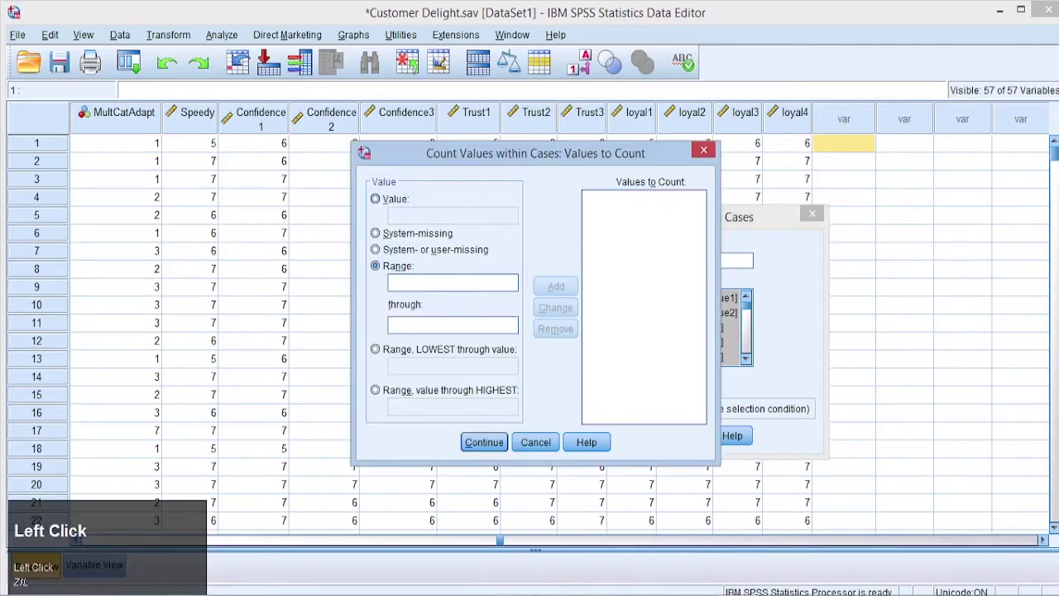
pyautogui.click(375, 199)
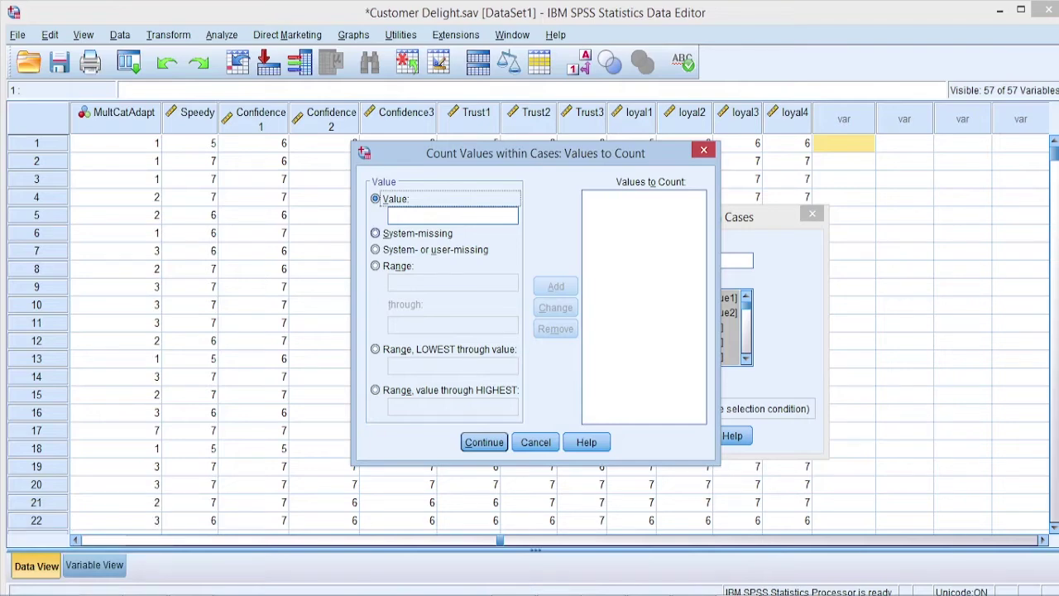
pyautogui.click(447, 216)
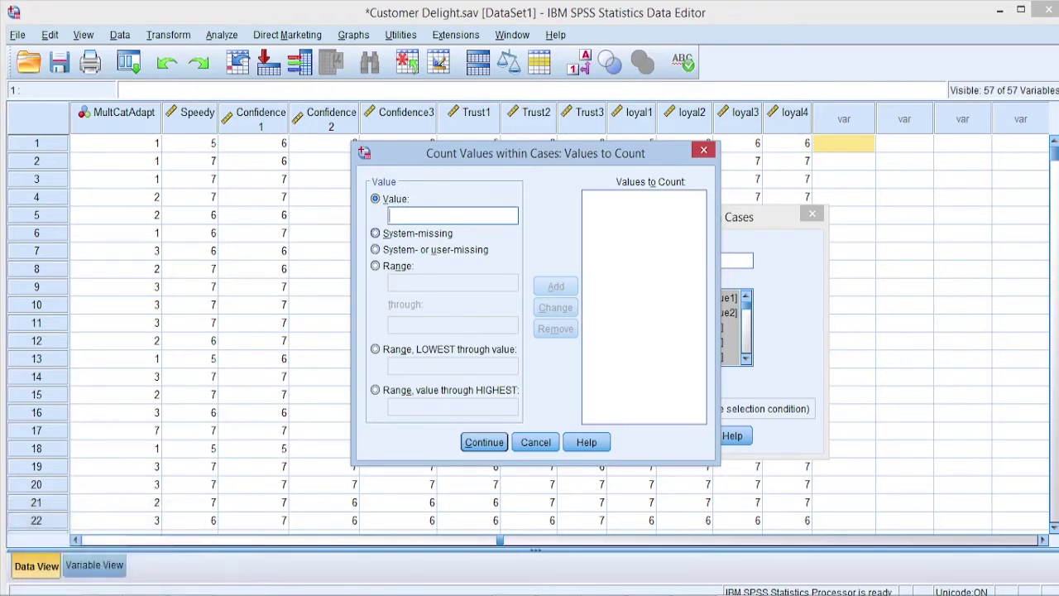
pyautogui.click(414, 234)
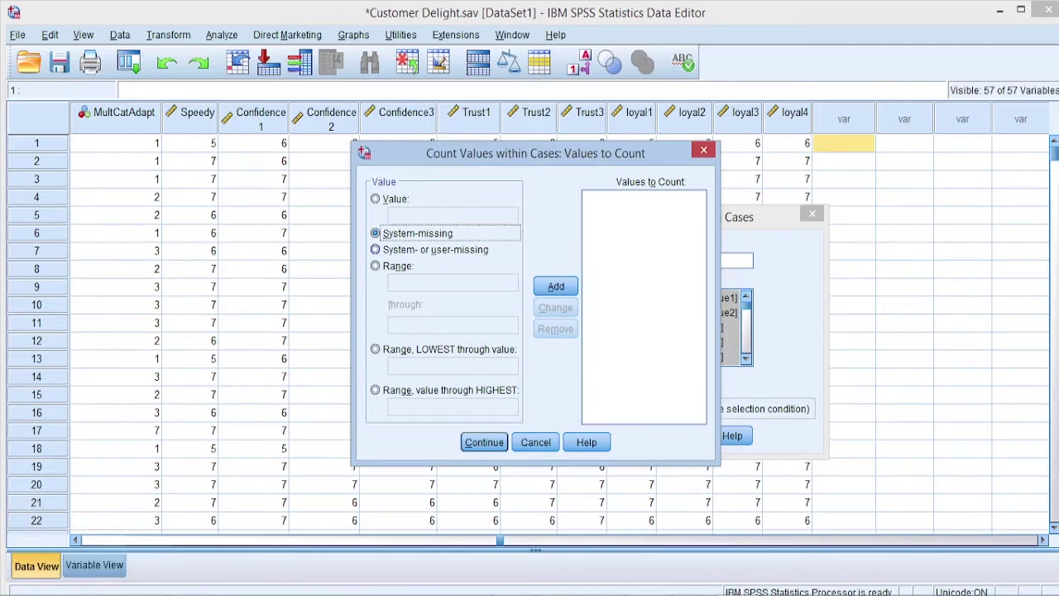
pyautogui.click(413, 249)
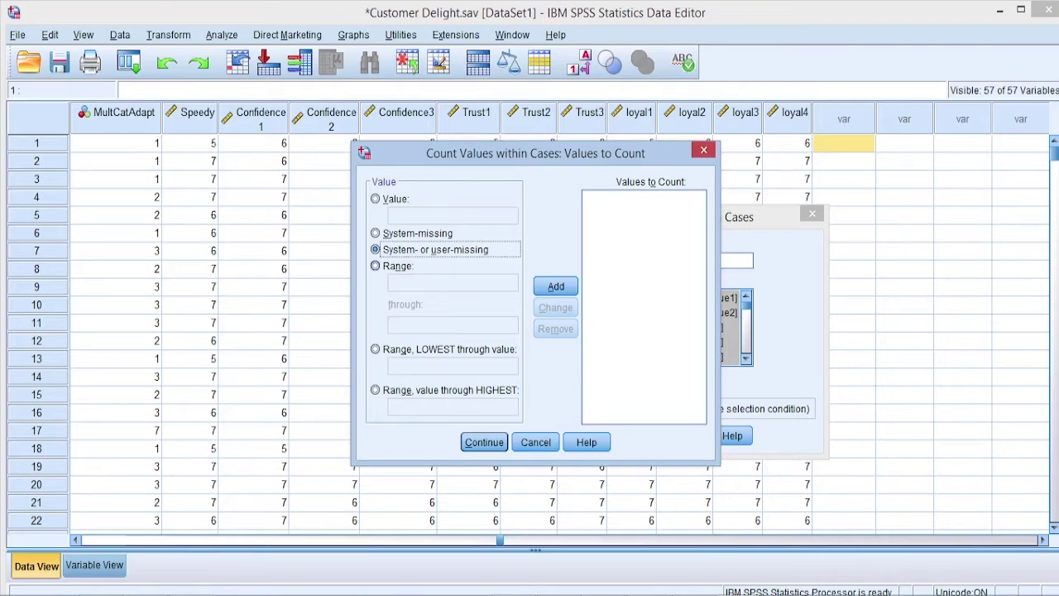
# Step: Define the values to count as the range 1 through 7 and return to the count settings
pyautogui.click(376, 266)
pyautogui.click(453, 282)
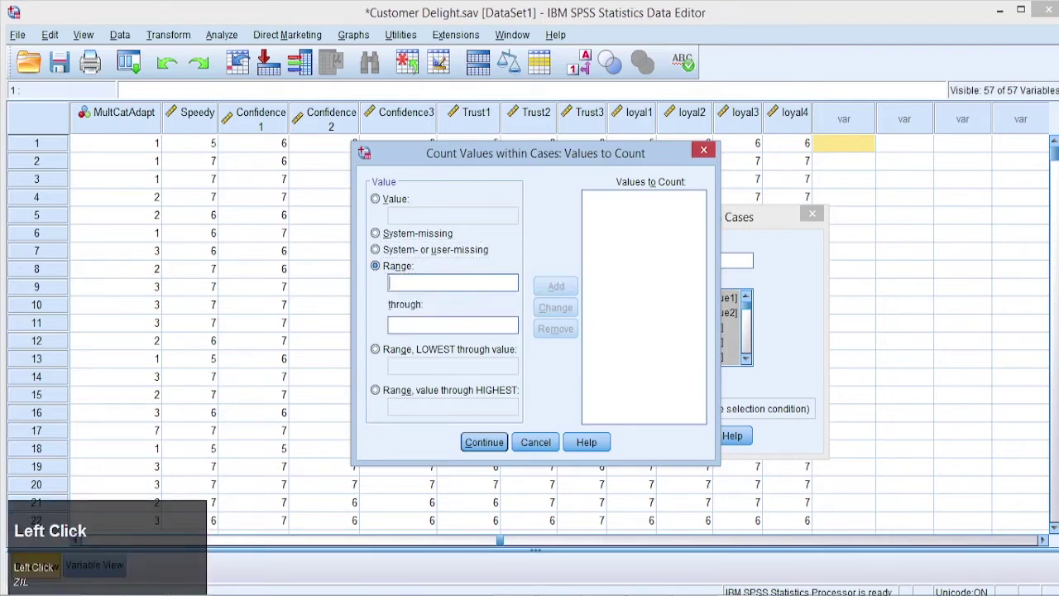
pyautogui.write('1')
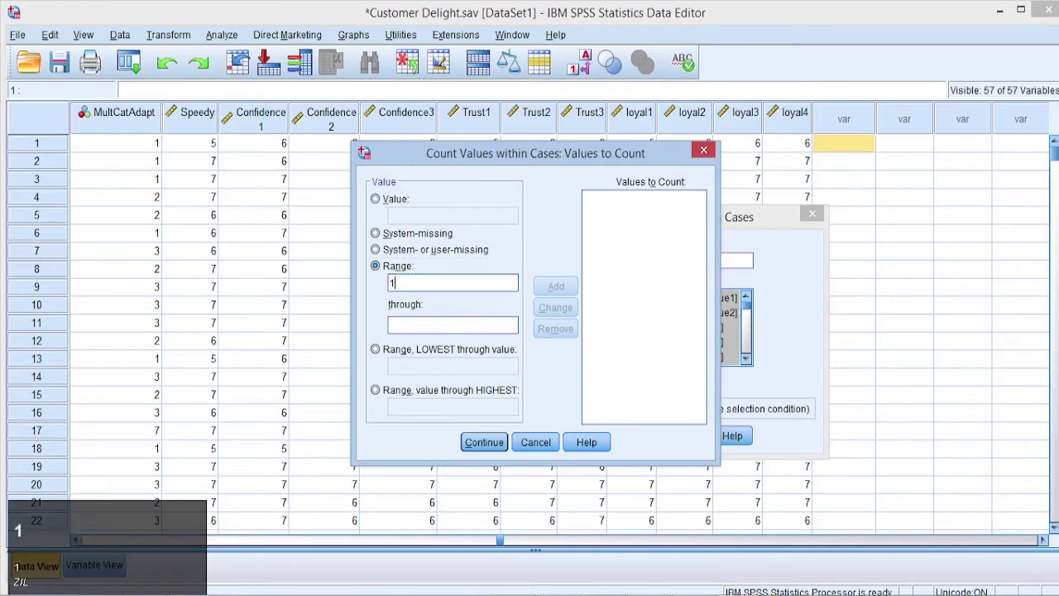
pyautogui.click(453, 324)
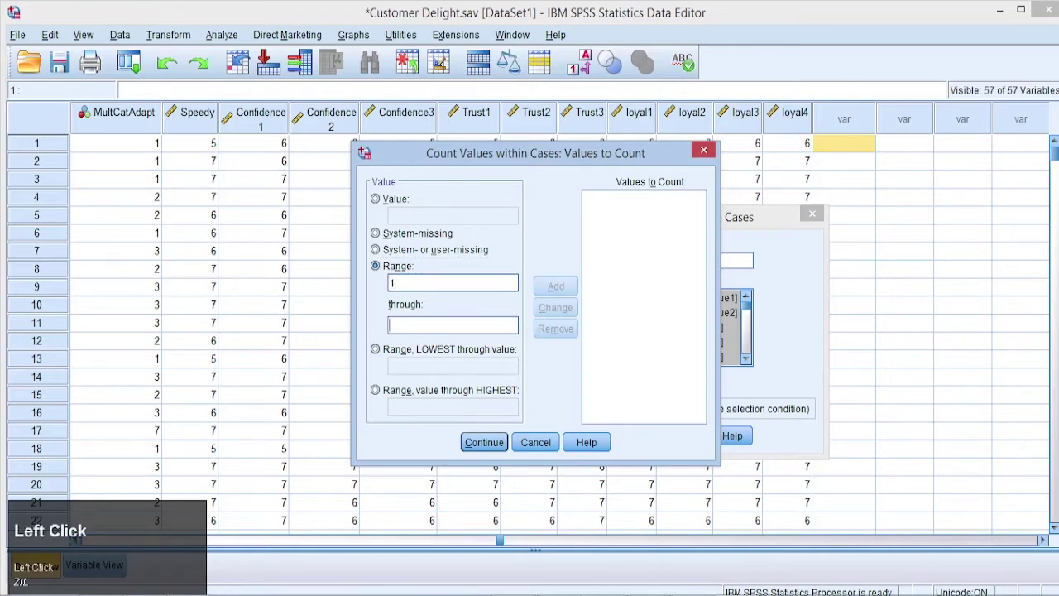
pyautogui.write('7')
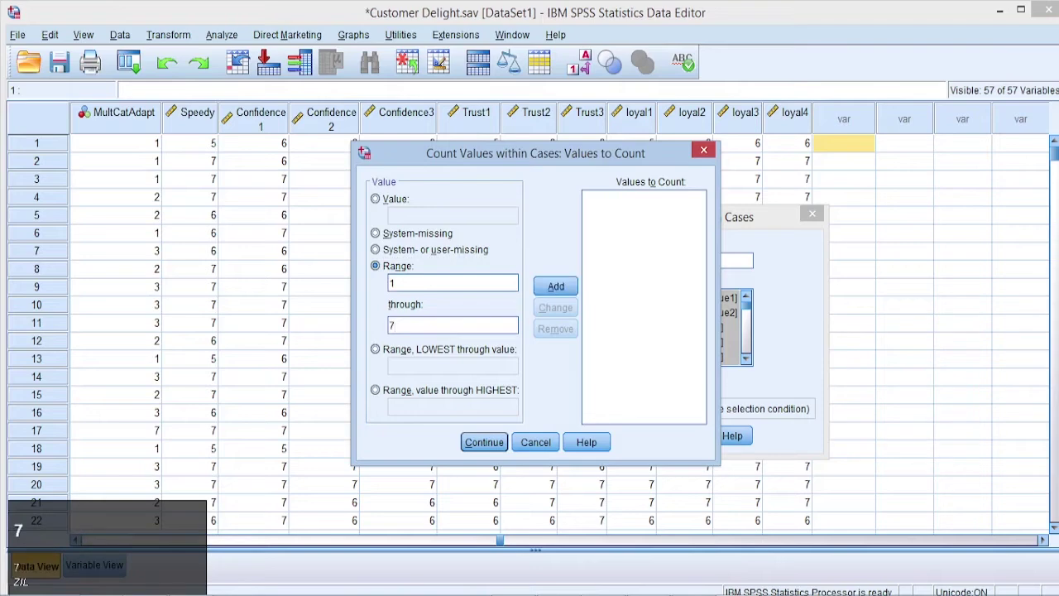
pyautogui.click(556, 285)
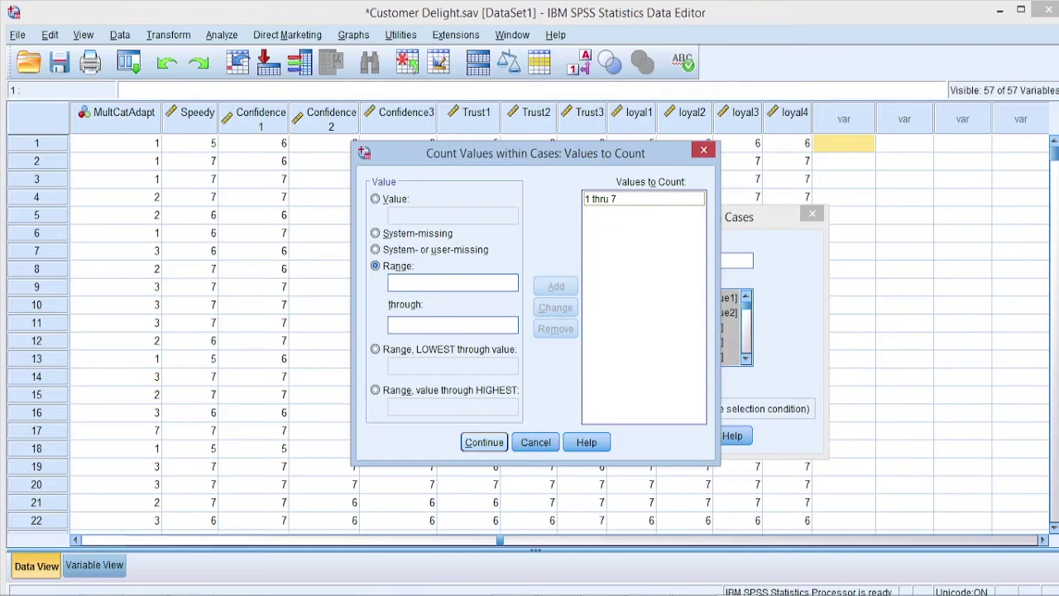
pyautogui.click(484, 442)
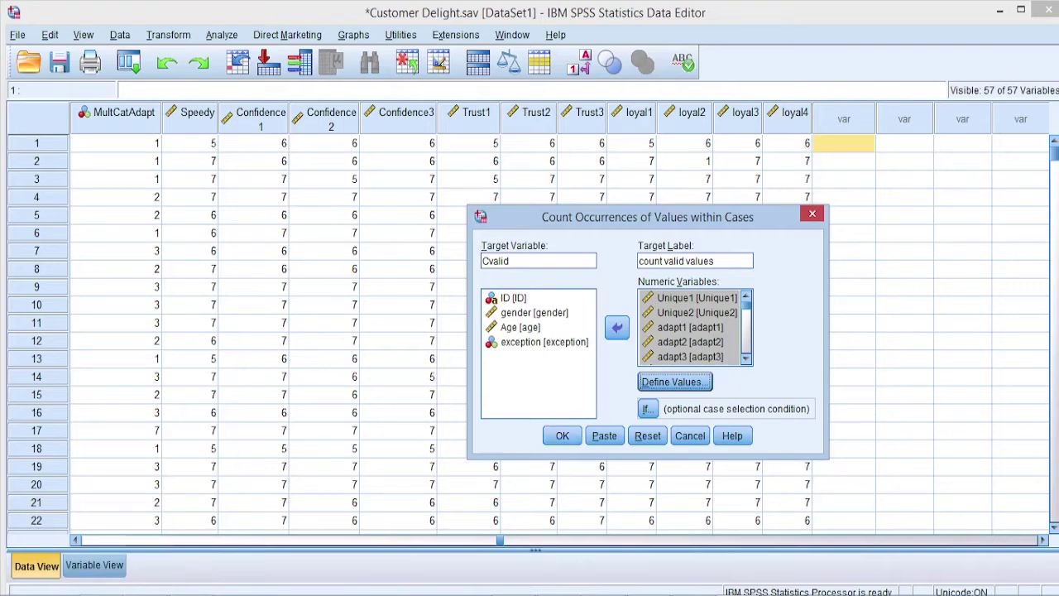
pyautogui.click(648, 409)
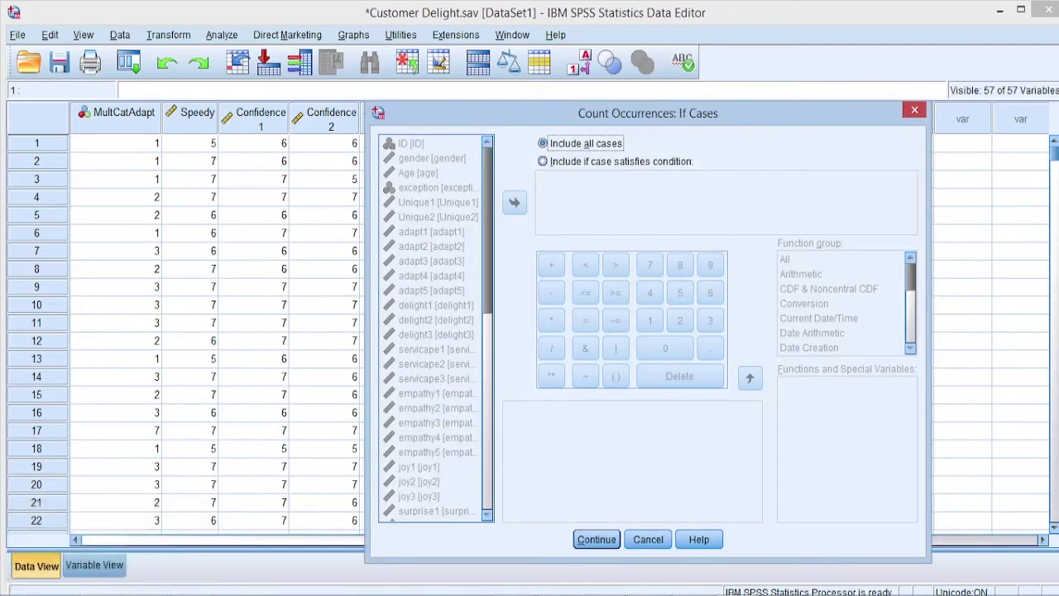
pyautogui.click(543, 161)
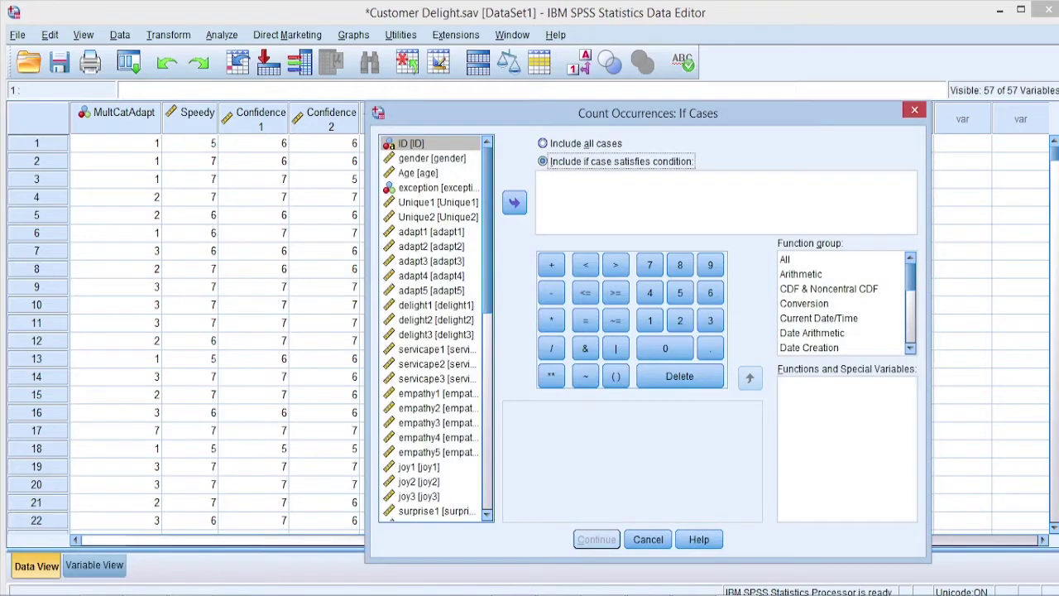
pyautogui.click(543, 143)
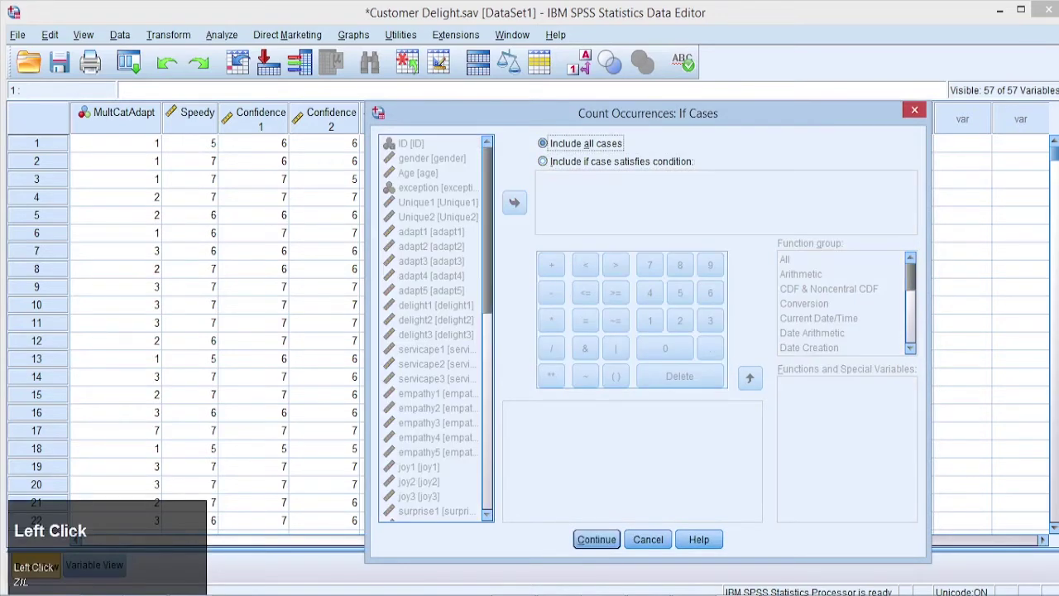
pyautogui.click(648, 540)
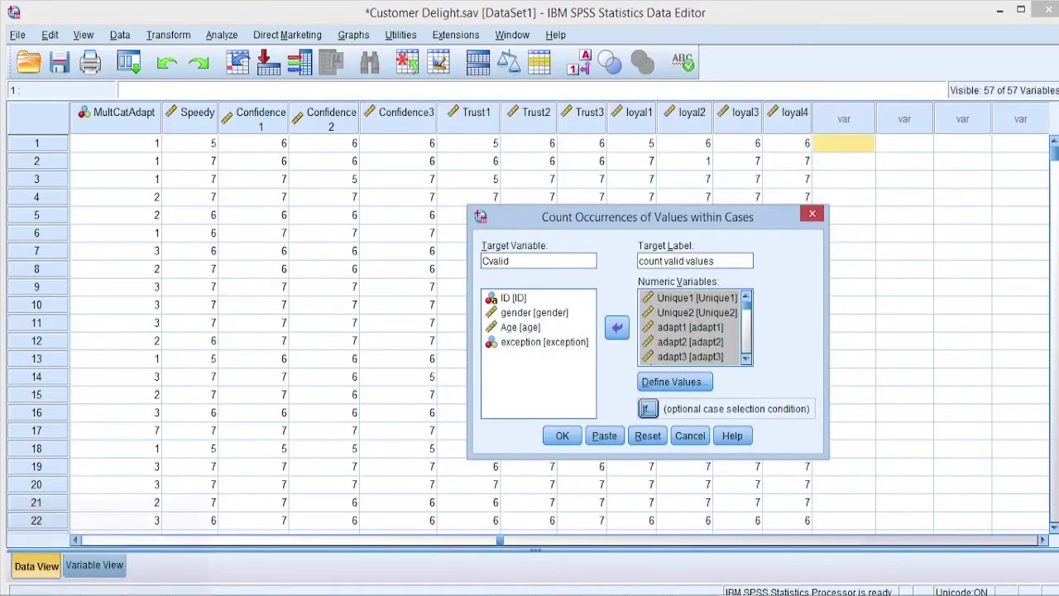
# Step: Run the count of valid values and return to the Customer Delight data
pyautogui.click(562, 435)
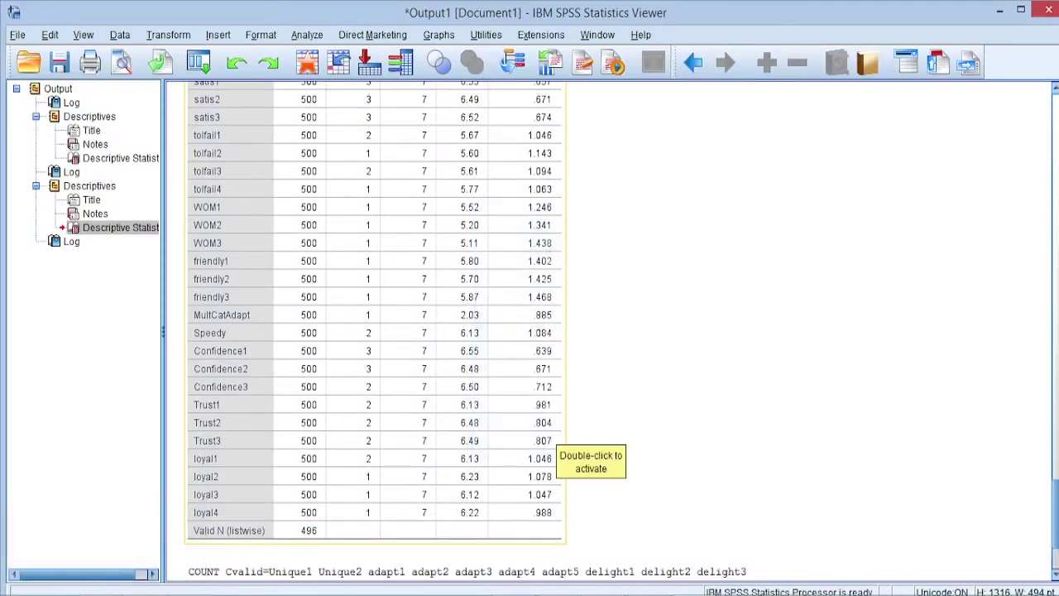
pyautogui.click(197, 62)
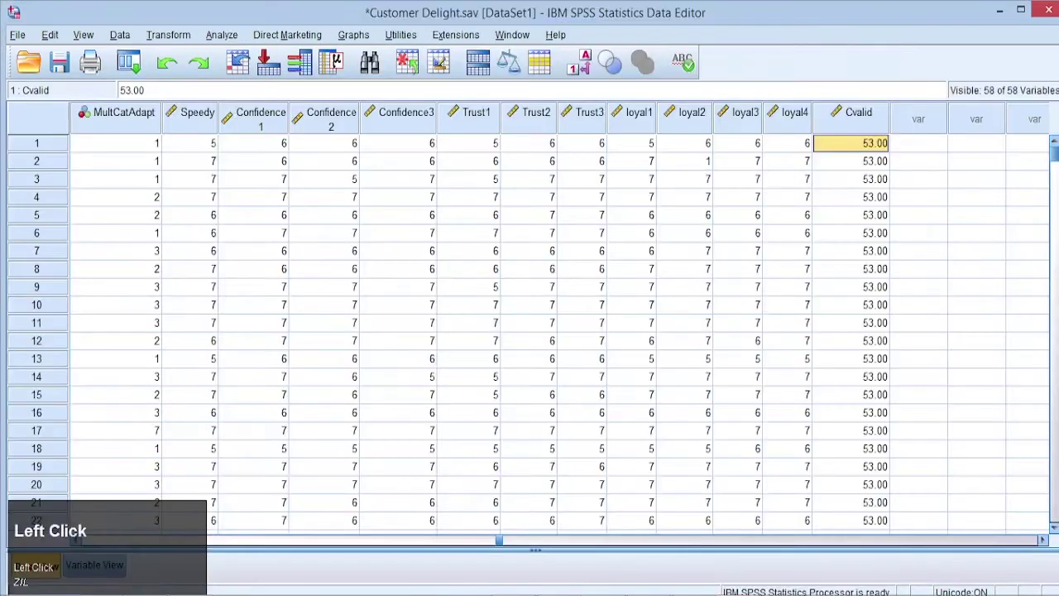
# Step: Examine the Cvalid column case by case from the first row downward for counts that differ between cases
pyautogui.press('Down')
pyautogui.press('Down')
pyautogui.press('Down')
pyautogui.press('Down')
pyautogui.press('Down')
pyautogui.press('Down')
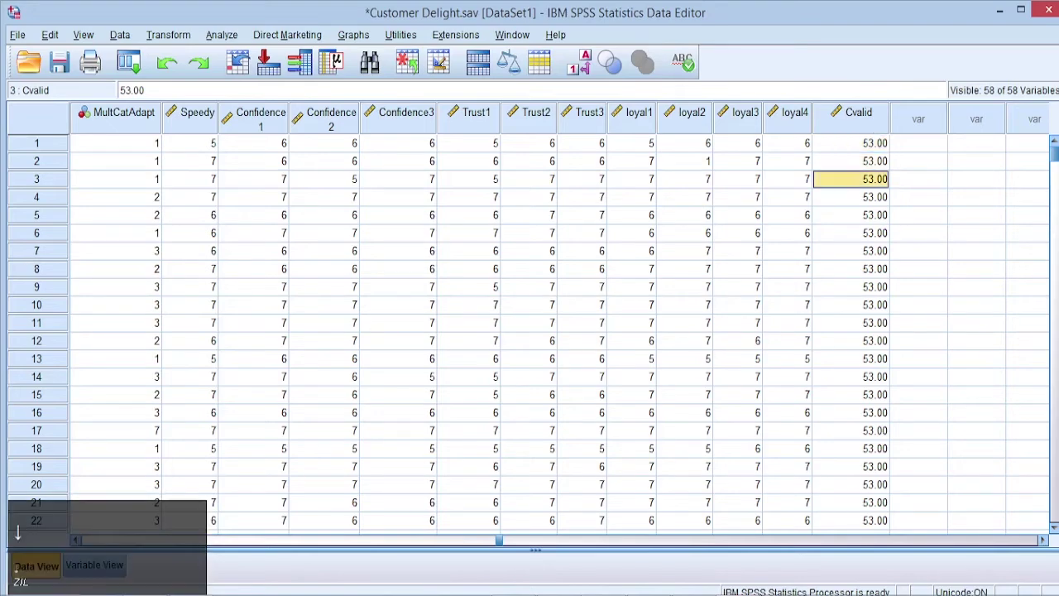
pyautogui.press('Down')
pyautogui.press('Down')
pyautogui.press('Down')
pyautogui.press('Down')
pyautogui.press('Down')
pyautogui.press('Down')
pyautogui.press('Down')
pyautogui.press('Down')
pyautogui.press('Down')
pyautogui.press('Down')
pyautogui.press('Down')
pyautogui.press('Down')
pyautogui.press('Down')
pyautogui.press('Down')
pyautogui.press('Down')
pyautogui.press('Down')
pyautogui.press('Down')
pyautogui.press('Down')
pyautogui.press('Down')
pyautogui.press('Down')
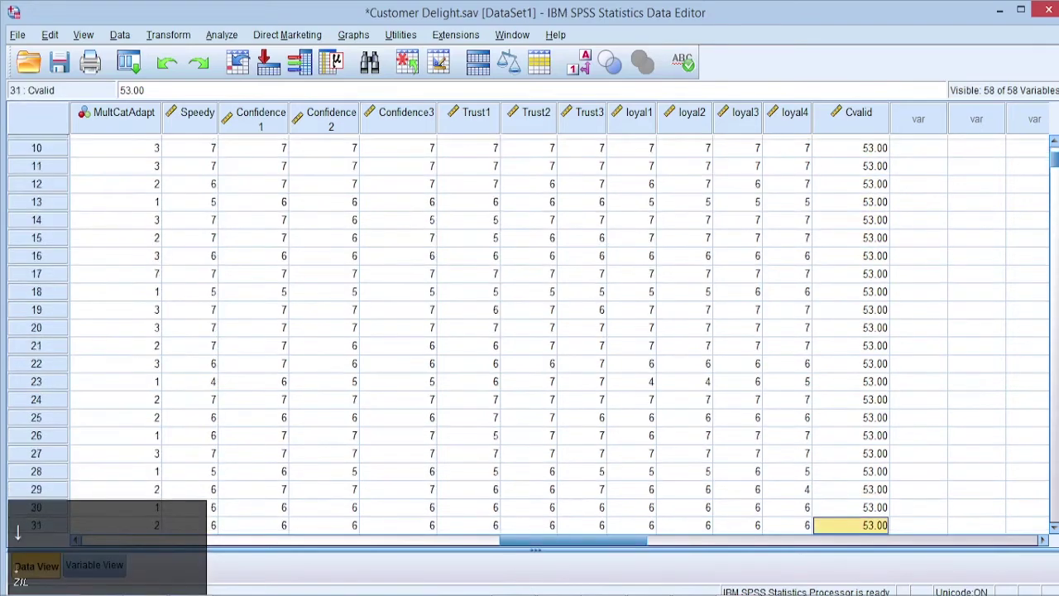
pyautogui.press('Down')
pyautogui.press('Down')
pyautogui.press('Down')
pyautogui.press('Down')
pyautogui.press('Down')
pyautogui.press('Down')
pyautogui.press('Down')
pyautogui.press('Down')
pyautogui.press('Down')
pyautogui.press('Down')
pyautogui.press('Down')
pyautogui.press('Down')
pyautogui.press('Down')
pyautogui.press('Down')
pyautogui.press('Down')
pyautogui.press('Down')
pyautogui.press('Down')
pyautogui.press('Down')
pyautogui.press('Down')
pyautogui.press('Down')
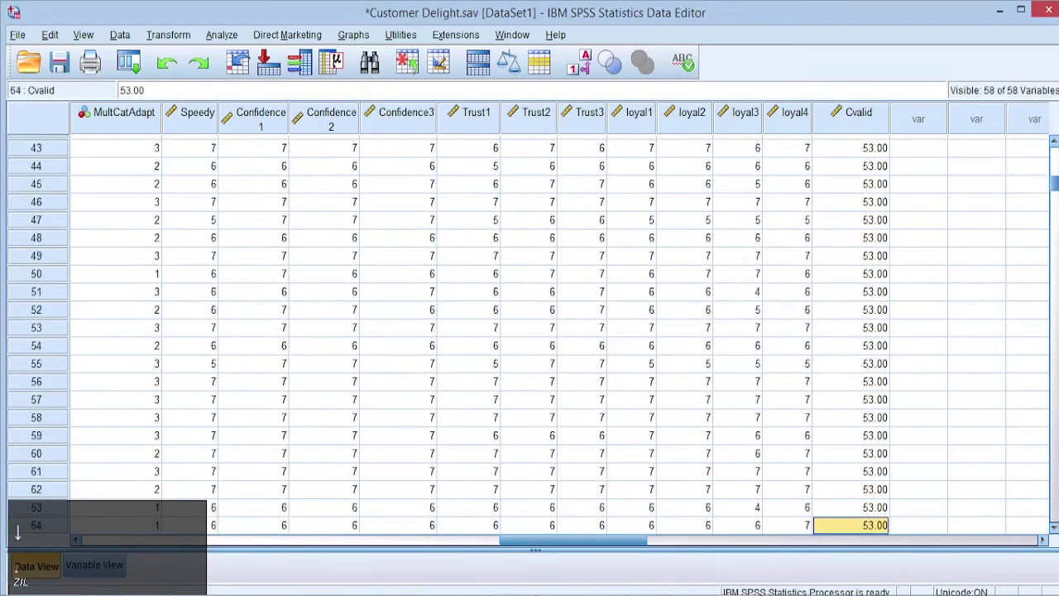
pyautogui.press('Down')
pyautogui.press('Down')
pyautogui.press('Down')
pyautogui.press('Down')
pyautogui.press('Down')
pyautogui.press('Down')
pyautogui.press('Down')
pyautogui.press('Down')
pyautogui.press('Down')
pyautogui.press('Down')
pyautogui.press('Down')
pyautogui.press('Down')
pyautogui.press('Down')
pyautogui.press('Down')
pyautogui.press('Down')
pyautogui.press('Down')
pyautogui.press('Down')
pyautogui.press('Down')
pyautogui.press('Down')
pyautogui.press('Down')
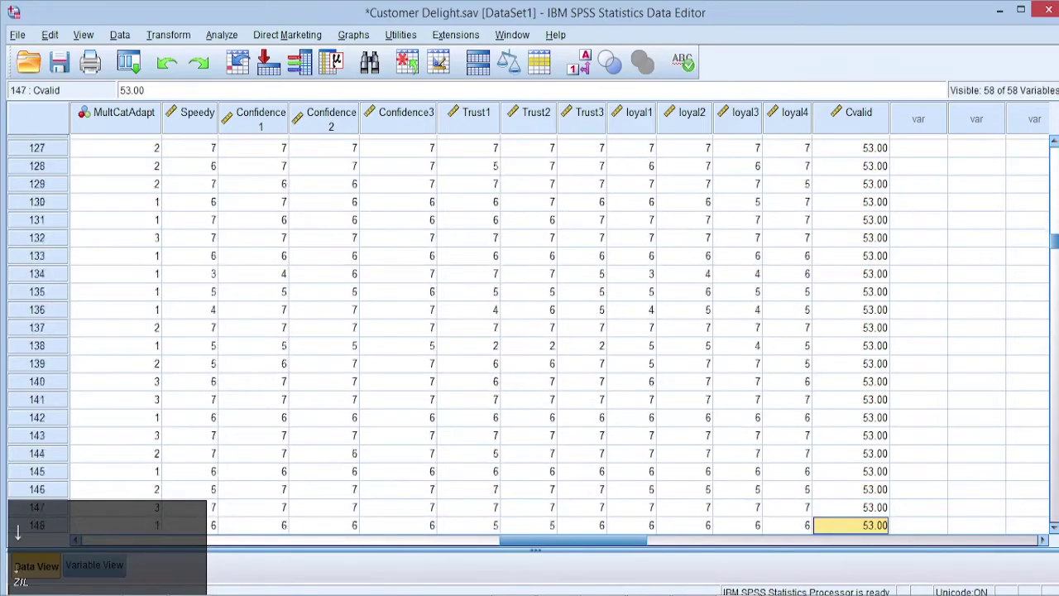
pyautogui.press('Down')
pyautogui.press('Down')
pyautogui.press('Down')
pyautogui.press('Down')
pyautogui.press('Down')
pyautogui.press('Down')
pyautogui.press('Down')
pyautogui.press('Down')
pyautogui.press('Down')
pyautogui.press('Down')
pyautogui.press('Down')
pyautogui.press('Down')
pyautogui.press('Down')
pyautogui.press('Down')
pyautogui.press('Down')
pyautogui.press('Down')
pyautogui.press('Down')
pyautogui.press('Down')
pyautogui.press('Down')
pyautogui.press('Down')
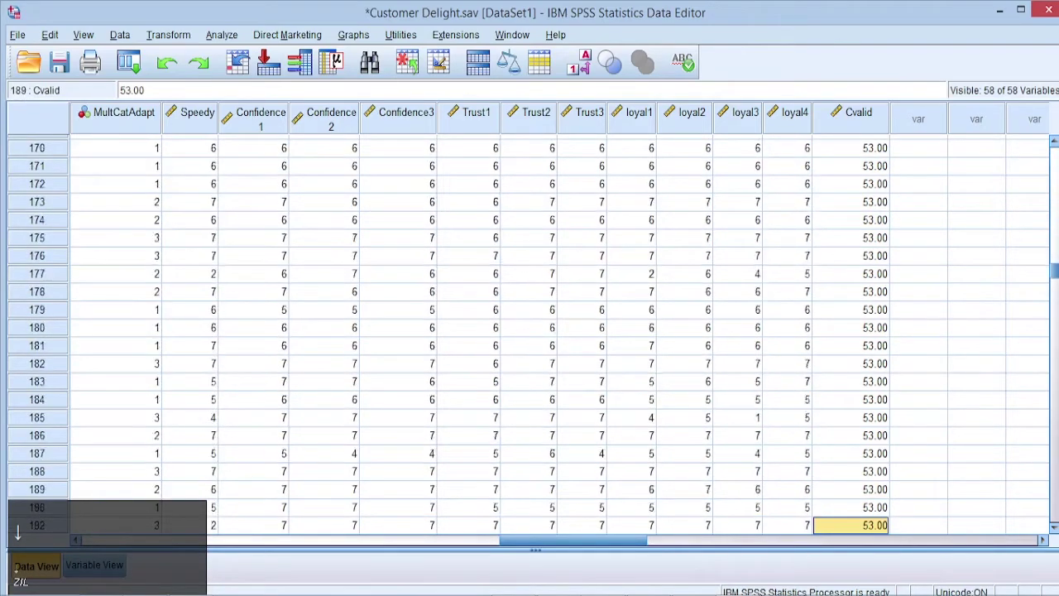
pyautogui.press('Down')
pyautogui.press('Down')
pyautogui.press('Down')
pyautogui.press('Down')
pyautogui.press('Down')
pyautogui.press('Down')
pyautogui.press('Down')
pyautogui.press('Down')
pyautogui.press('Down')
pyautogui.press('Down')
pyautogui.press('Down')
pyautogui.press('Down')
pyautogui.press('Down')
pyautogui.press('Down')
pyautogui.press('Down')
pyautogui.press('Down')
pyautogui.press('Down')
pyautogui.press('Down')
pyautogui.press('Down')
pyautogui.press('Down')
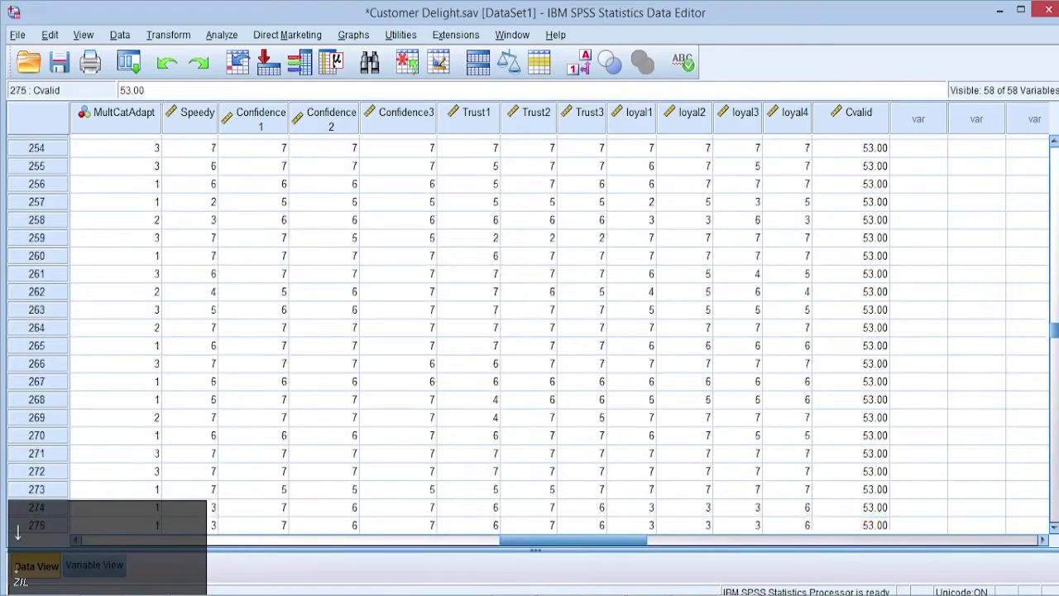
pyautogui.press('Down')
pyautogui.press('Down')
pyautogui.press('Down')
pyautogui.press('Down')
pyautogui.press('Down')
pyautogui.press('Down')
pyautogui.press('Down')
pyautogui.press('Down')
pyautogui.press('Down')
pyautogui.press('Down')
pyautogui.press('Down')
pyautogui.press('Down')
pyautogui.press('Down')
pyautogui.press('Down')
pyautogui.press('Down')
pyautogui.press('Down')
pyautogui.press('Down')
pyautogui.press('Down')
pyautogui.press('Down')
pyautogui.press('Down')
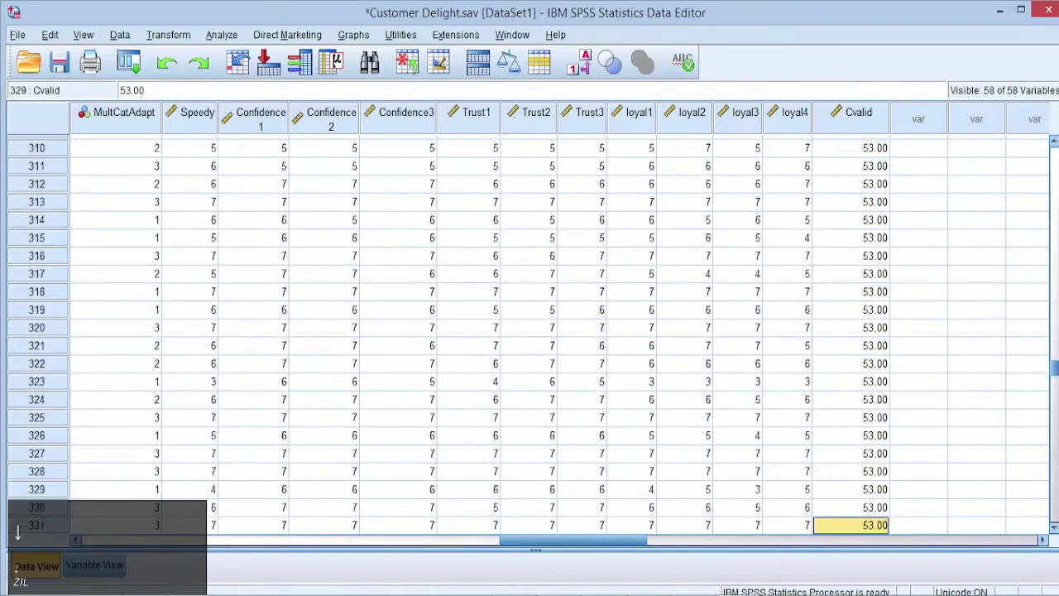
pyautogui.press('Down')
pyautogui.press('Down')
pyautogui.press('Down')
pyautogui.press('Down')
pyautogui.press('Down')
pyautogui.press('Down')
pyautogui.press('Down')
pyautogui.press('Down')
pyautogui.press('Down')
pyautogui.press('Down')
pyautogui.press('Down')
pyautogui.press('Down')
pyautogui.press('Down')
pyautogui.press('Down')
pyautogui.press('Down')
pyautogui.press('Down')
pyautogui.press('Down')
pyautogui.press('Down')
pyautogui.press('Down')
pyautogui.press('Down')
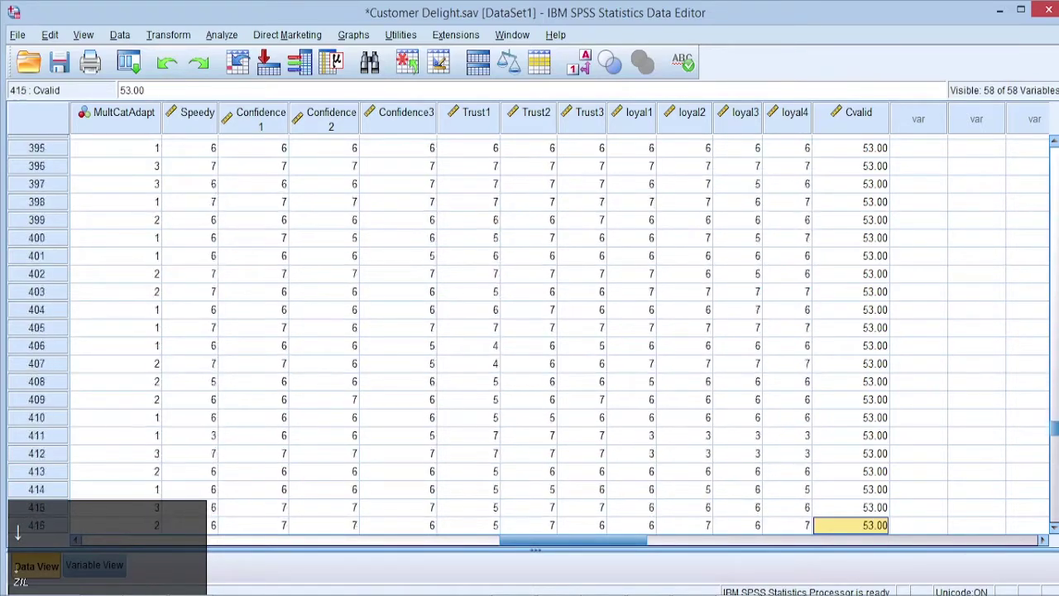
# Step: Examine the Cvalid counts in the cases from row 415 to row 499 for values that differ between cases
pyautogui.press('Down')
pyautogui.press('Down')
pyautogui.press('Down')
pyautogui.press('Down')
pyautogui.press('Down')
pyautogui.press('Down')
pyautogui.press('Down')
pyautogui.press('Down')
pyautogui.press('Down')
pyautogui.press('Down')
pyautogui.press('Down')
pyautogui.press('Down')
pyautogui.press('Down')
pyautogui.press('Down')
pyautogui.press('Down')
pyautogui.press('Down')
pyautogui.press('Down')
pyautogui.press('Down')
pyautogui.press('Down')
pyautogui.press('Down')
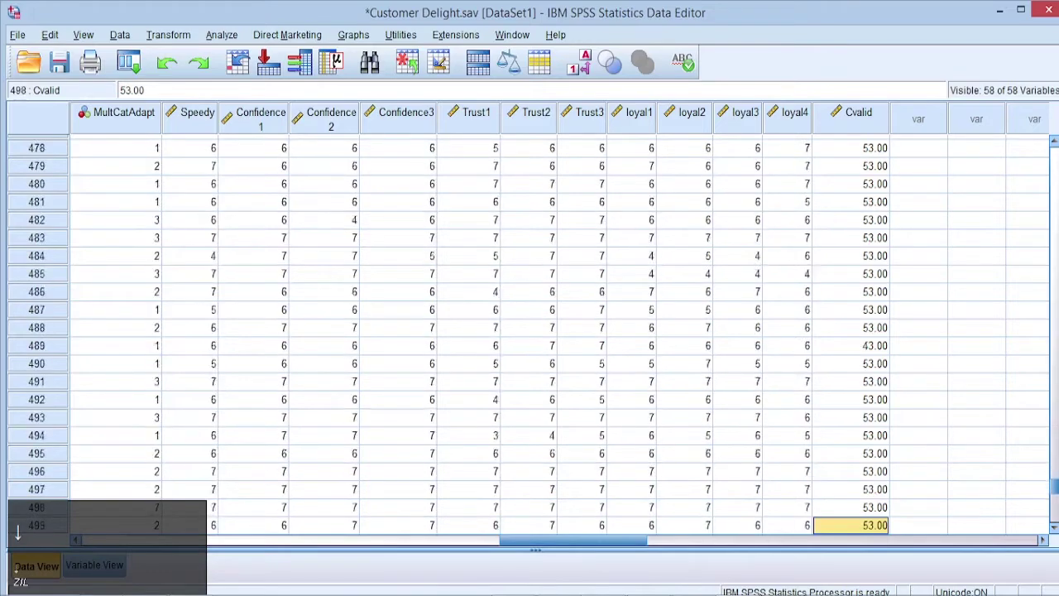
pyautogui.press('Up')
pyautogui.press('Up')
pyautogui.press('Up')
pyautogui.press('Up')
pyautogui.press('Up')
pyautogui.press('Up')
pyautogui.press('Up')
pyautogui.press('Up')
pyautogui.press('Up')
pyautogui.press('Up')
pyautogui.press('Up')
pyautogui.press('Up')
pyautogui.press('Up')
pyautogui.press('Up')
pyautogui.press('Up')
pyautogui.press('Up')
pyautogui.press('Up')
pyautogui.press('Up')
pyautogui.press('Up')
pyautogui.press('Up')
pyautogui.press('Up')
pyautogui.press('Up')
pyautogui.press('Up')
pyautogui.press('Up')
pyautogui.press('Up')
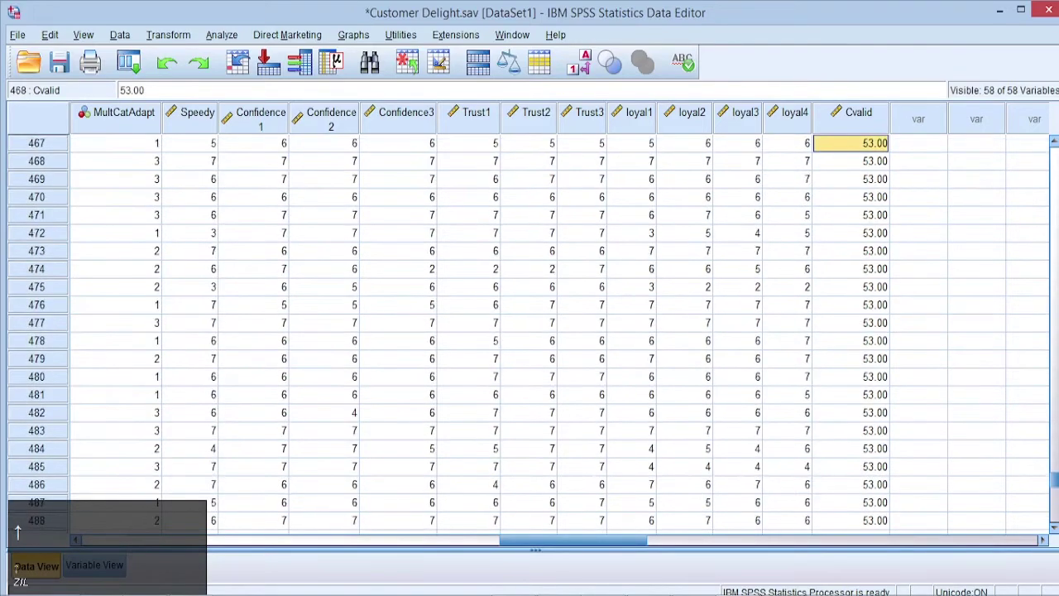
# Step: Review the Cvalid column upward through the earlier cases, back to the first case
pyautogui.press('pageup')
pyautogui.press('pageup')
pyautogui.press('pageup')
pyautogui.press('pageup')
pyautogui.press('pageup')
pyautogui.press('pageup')
pyautogui.press('pageup')
pyautogui.press('pageup')
pyautogui.press('pageup')
pyautogui.press('pageup')
pyautogui.press('pageup')
pyautogui.press('pageup')
pyautogui.press('pageup')
pyautogui.press('pageup')
pyautogui.press('pageup')
pyautogui.press('pageup')
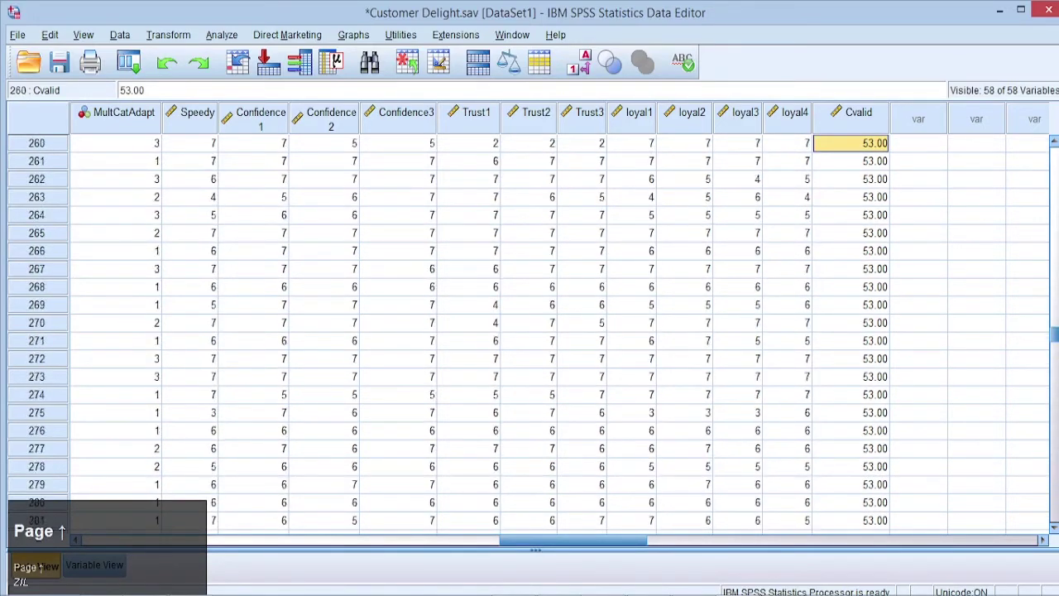
pyautogui.press('pageup')
pyautogui.press('pageup')
pyautogui.press('pageup')
pyautogui.press('pageup')
pyautogui.press('pageup')
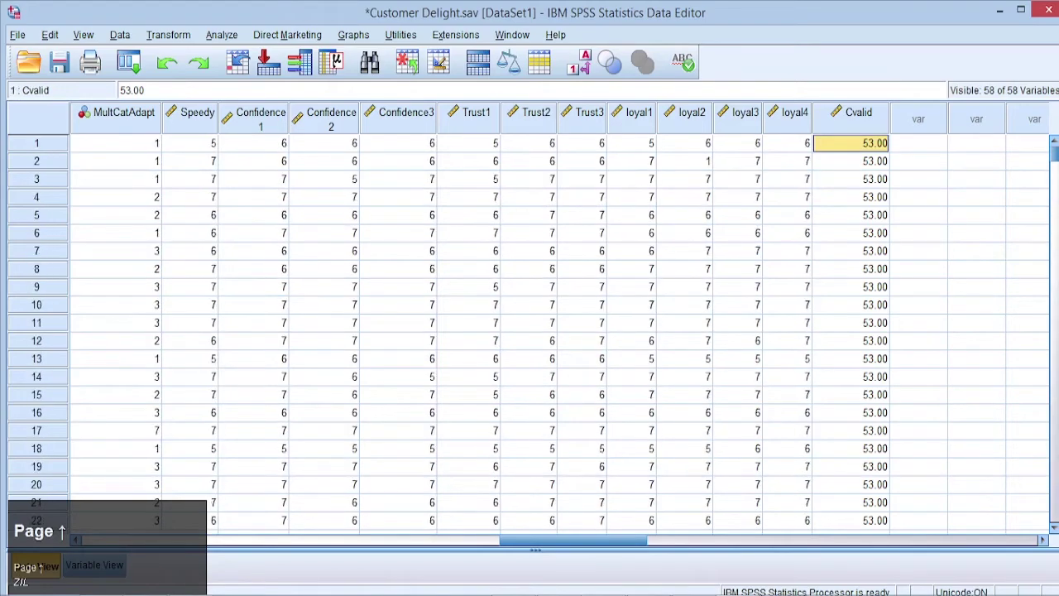
# Step: Review the first cases' item responses across the variables from Cvalid back to Gratitude3
pyautogui.press('Left')
pyautogui.press('Left')
pyautogui.press('Left')
pyautogui.press('Left')
pyautogui.press('Left')
pyautogui.press('Left')
pyautogui.press('Left')
pyautogui.press('Left')
pyautogui.press('Left')
pyautogui.press('Left')
pyautogui.press('Left')
pyautogui.press('Left')
pyautogui.press('Left')
pyautogui.press('Left')
pyautogui.press('Left')
pyautogui.press('Left')
pyautogui.press('Left')
pyautogui.press('Left')
pyautogui.press('Left')
pyautogui.press('Left')
pyautogui.press('Left')
pyautogui.press('Left')
pyautogui.press('Left')
pyautogui.press('Left')
pyautogui.press('Left')
pyautogui.press('Left')
pyautogui.press('Left')
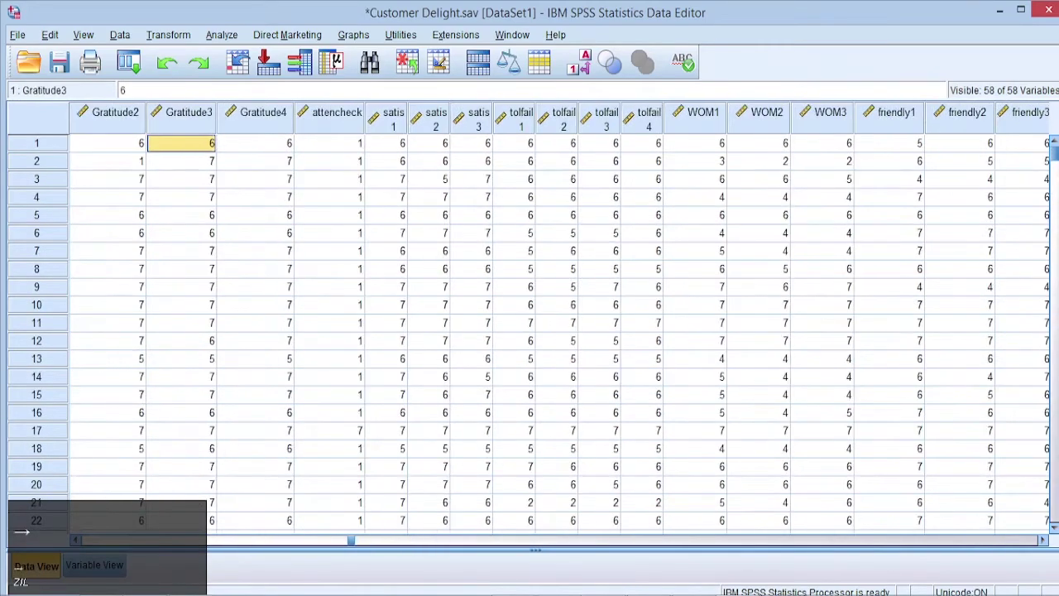
# Step: Examine the item responses in the Gratitude, satisfaction, tolfail, WOM and friendly columns from the first case down past row 143
pyautogui.press('Down')
pyautogui.press('Down')
pyautogui.press('Down')
pyautogui.press('Down')
pyautogui.press('Down')
pyautogui.press('Down')
pyautogui.press('Down')
pyautogui.press('Down')
pyautogui.press('Down')
pyautogui.press('Down')
pyautogui.press('Down')
pyautogui.press('Down')
pyautogui.press('Down')
pyautogui.press('Down')
pyautogui.press('Down')
pyautogui.press('Down')
pyautogui.press('Down')
pyautogui.press('Down')
pyautogui.press('Down')
pyautogui.press('Down')
pyautogui.press('Down')
pyautogui.press('Down')
pyautogui.press('Down')
pyautogui.press('Down')
pyautogui.press('Down')
pyautogui.press('Down')
pyautogui.press('Down')
pyautogui.press('Down')
pyautogui.press('Down')
pyautogui.press('Down')
pyautogui.press('Down')
pyautogui.press('Down')
pyautogui.press('Down')
pyautogui.press('Down')
pyautogui.press('Down')
pyautogui.press('Down')
pyautogui.press('Down')
pyautogui.press('Down')
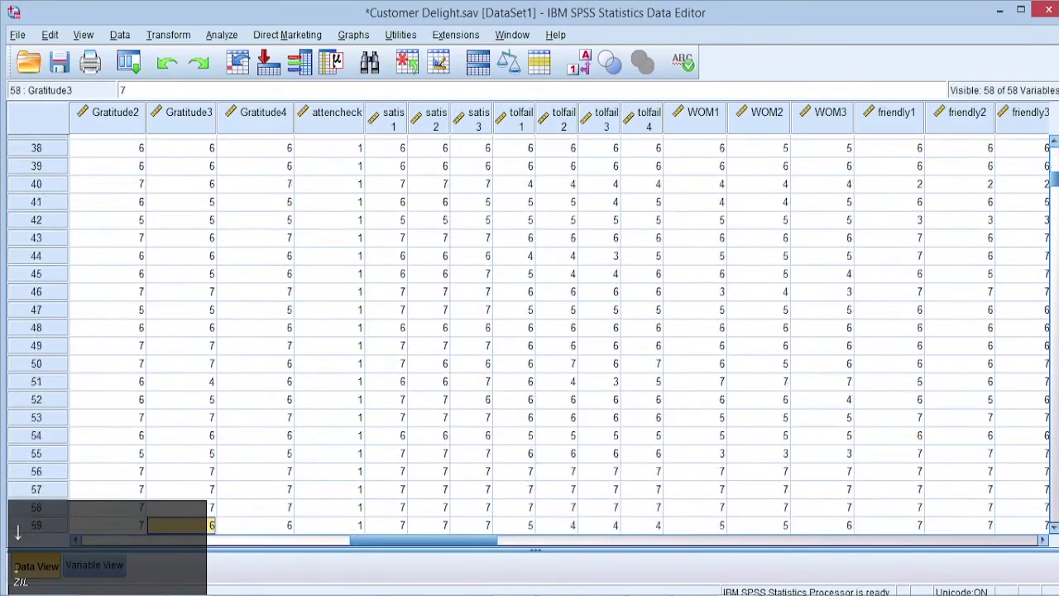
pyautogui.press('Down')
pyautogui.press('Down')
pyautogui.press('Down')
pyautogui.press('Down')
pyautogui.press('Down')
pyautogui.press('Down')
pyautogui.press('Down')
pyautogui.press('Down')
pyautogui.press('Down')
pyautogui.press('Down')
pyautogui.press('Down')
pyautogui.press('Down')
pyautogui.press('Down')
pyautogui.press('Down')
pyautogui.press('Down')
pyautogui.press('Down')
pyautogui.press('Down')
pyautogui.press('Down')
pyautogui.press('Down')
pyautogui.press('Down')
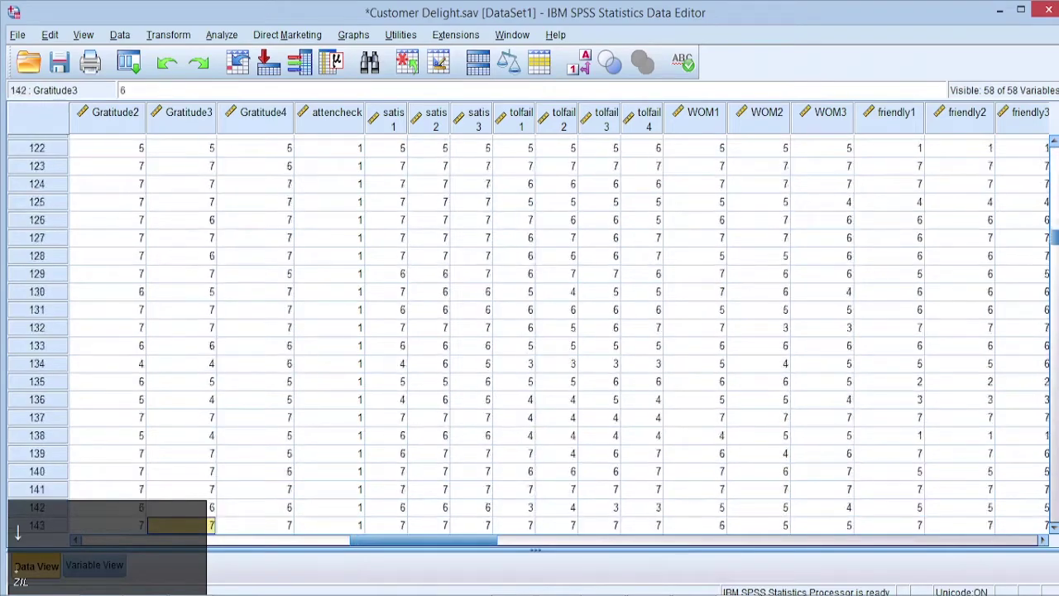
# Step: Examine the variables before Gratitude3 for the cases around row 184, back to the first columns and the adapt items
pyautogui.press('Left')
pyautogui.press('Left')
pyautogui.press('Left')
pyautogui.press('Left')
pyautogui.press('Left')
pyautogui.press('Left')
pyautogui.press('Left')
pyautogui.press('Left')
pyautogui.press('Left')
pyautogui.press('Left')
pyautogui.press('Left')
pyautogui.press('Left')
pyautogui.press('Left')
pyautogui.press('Left')
pyautogui.press('Left')
pyautogui.press('Left')
pyautogui.press('Left')
pyautogui.press('Left')
pyautogui.press('Left')
pyautogui.press('Left')
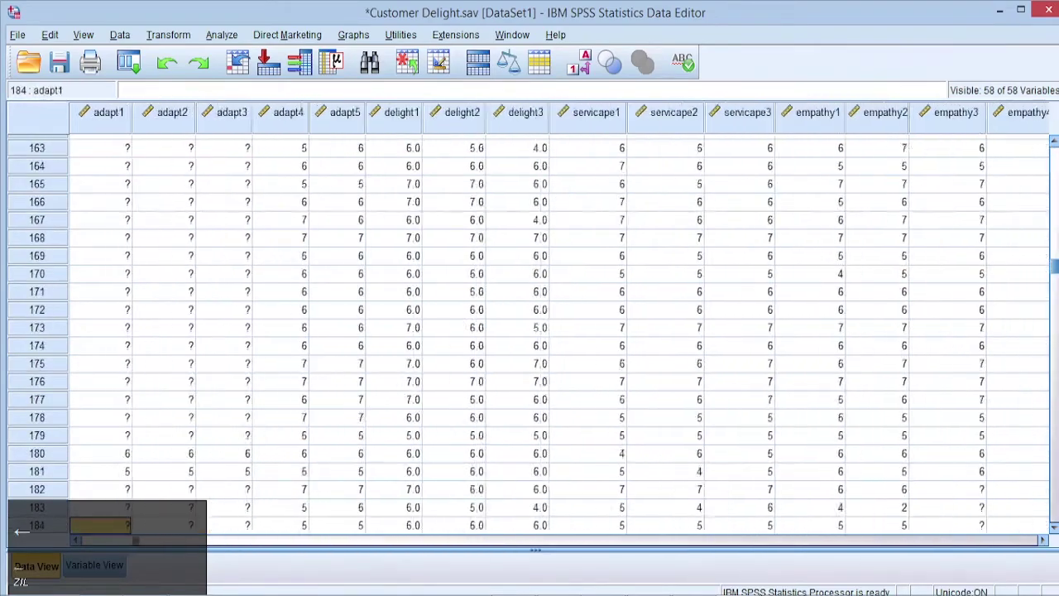
pyautogui.press('Right')
pyautogui.press('Right')
pyautogui.press('Right')
pyautogui.press('Right')
pyautogui.press('Right')
pyautogui.press('Right')
pyautogui.press('Right')
# Step: Examine the demographic, Unique, adapt and delight responses upward from around case 184 to the first cases
pyautogui.press('Up')
pyautogui.press('Up')
pyautogui.press('Up')
pyautogui.press('Up')
pyautogui.press('Up')
pyautogui.press('Up')
pyautogui.press('Up')
pyautogui.press('Up')
pyautogui.press('Up')
pyautogui.press('Up')
pyautogui.press('Up')
pyautogui.press('Up')
pyautogui.press('Up')
pyautogui.press('Up')
pyautogui.press('Up')
pyautogui.press('Up')
pyautogui.press('Up')
pyautogui.press('Up')
pyautogui.press('Up')
pyautogui.press('Up')
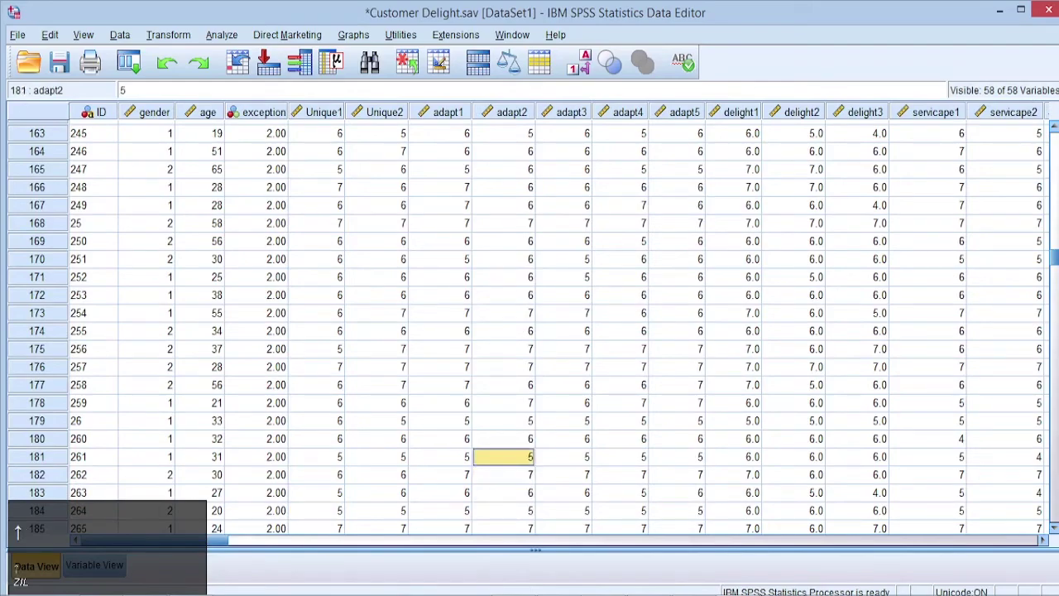
pyautogui.press('Up')
pyautogui.press('Up')
pyautogui.press('Up')
pyautogui.press('Up')
pyautogui.press('Up')
pyautogui.press('Up')
pyautogui.press('Up')
pyautogui.press('Up')
pyautogui.press('Up')
pyautogui.press('Up')
pyautogui.press('Up')
pyautogui.press('Up')
pyautogui.press('Up')
pyautogui.press('Up')
pyautogui.press('Up')
pyautogui.press('Up')
pyautogui.press('Up')
pyautogui.press('Up')
pyautogui.press('Up')
pyautogui.press('Up')
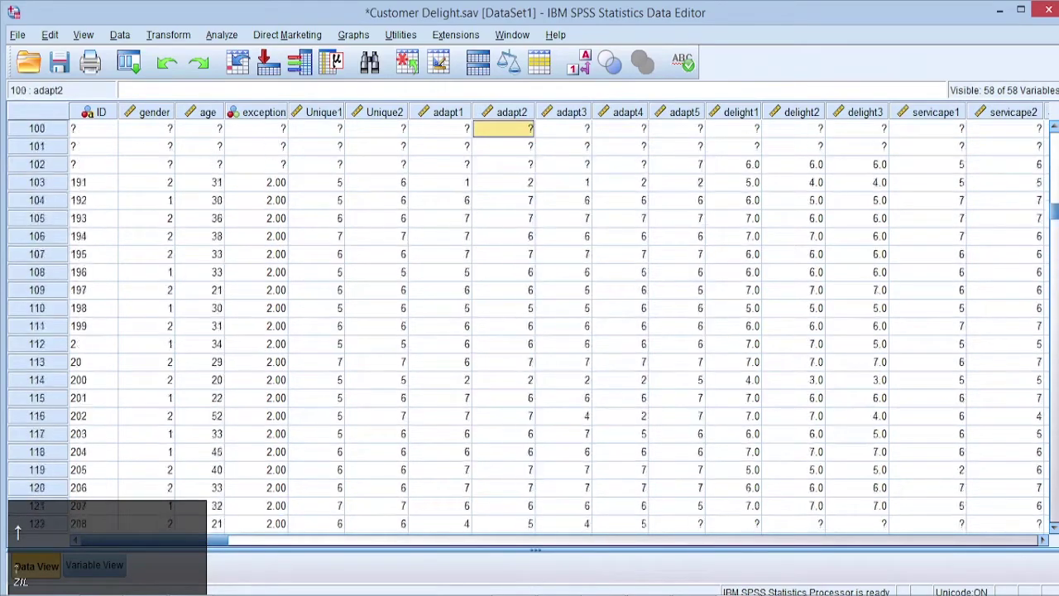
pyautogui.press('Up')
pyautogui.press('Up')
pyautogui.press('Up')
pyautogui.press('Up')
pyautogui.press('Up')
pyautogui.press('Up')
pyautogui.press('Up')
pyautogui.press('Up')
pyautogui.press('Up')
pyautogui.press('Up')
pyautogui.press('Up')
pyautogui.press('Up')
pyautogui.press('Up')
pyautogui.press('Up')
pyautogui.press('Up')
pyautogui.press('Up')
pyautogui.press('Up')
pyautogui.press('Up')
pyautogui.press('Up')
pyautogui.press('Up')
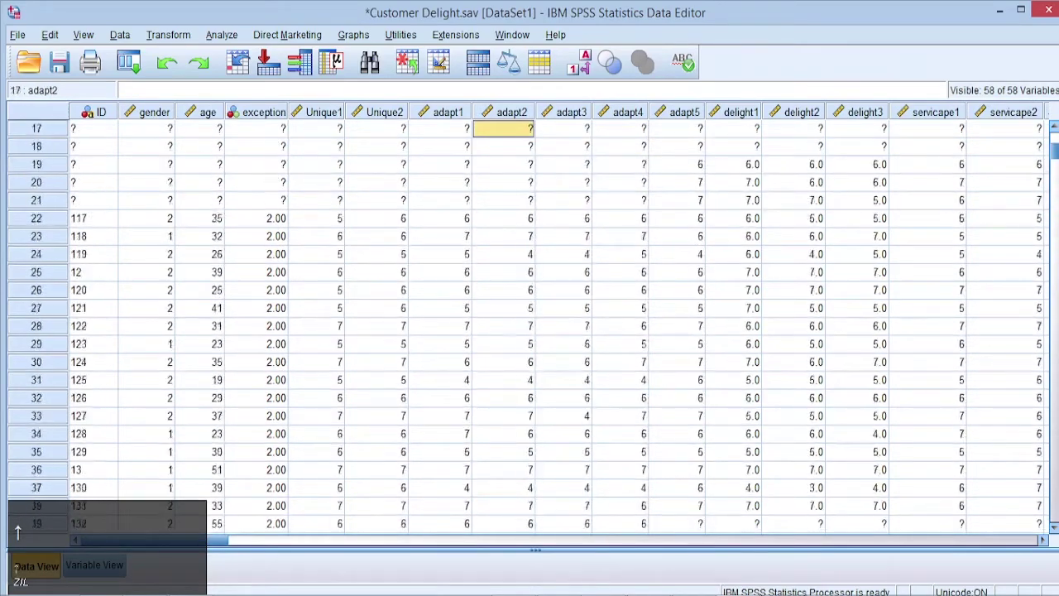
# Step: Scan the adapt2 column and its neighbouring items for missing values from the first cases down past case 467
pyautogui.press('Down')
pyautogui.press('Down')
pyautogui.press('Down')
pyautogui.press('Down')
pyautogui.press('Down')
pyautogui.press('Down')
pyautogui.press('Down')
pyautogui.press('Down')
pyautogui.press('Down')
pyautogui.press('Down')
pyautogui.press('Down')
pyautogui.press('Down')
pyautogui.press('Down')
pyautogui.press('Down')
pyautogui.press('Down')
pyautogui.press('Down')
pyautogui.press('Down')
pyautogui.press('Down')
pyautogui.press('Down')
pyautogui.press('Down')
pyautogui.press('Down')
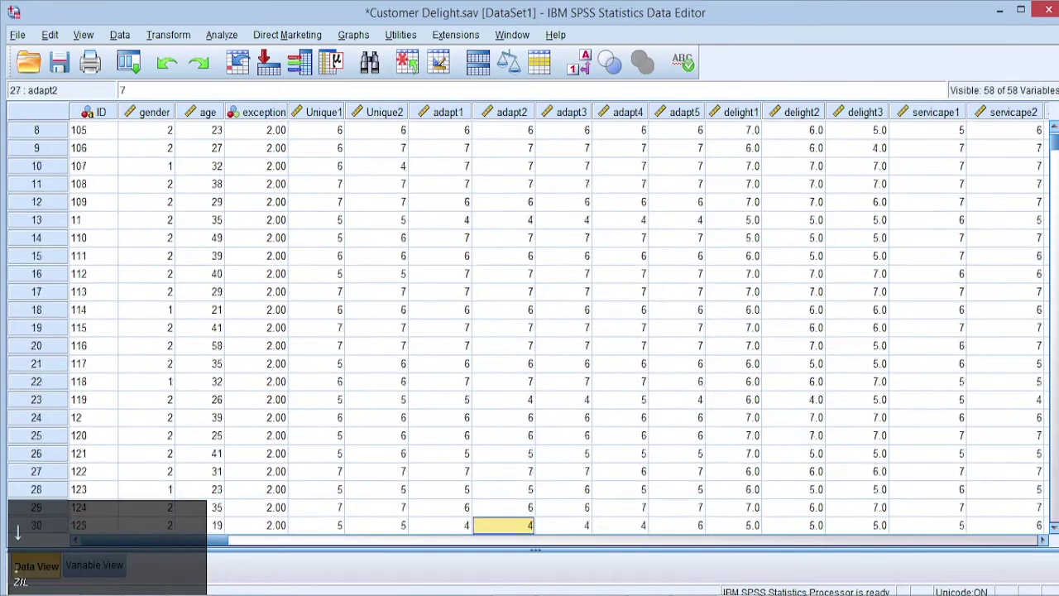
pyautogui.press('Down')
pyautogui.press('Down')
pyautogui.press('Down')
pyautogui.press('Down')
pyautogui.press('Down')
pyautogui.press('Down')
pyautogui.press('Down')
pyautogui.press('Down')
pyautogui.press('Down')
pyautogui.press('Down')
pyautogui.press('Down')
pyautogui.press('Down')
pyautogui.press('Down')
pyautogui.press('Down')
pyautogui.press('Down')
pyautogui.press('Down')
pyautogui.press('Down')
pyautogui.press('Down')
pyautogui.press('Down')
pyautogui.press('Down')
pyautogui.press('pagedown')
pyautogui.press('pagedown')
pyautogui.press('pagedown')
pyautogui.press('pagedown')
pyautogui.press('pagedown')
pyautogui.press('pagedown')
pyautogui.press('pagedown')
pyautogui.press('pagedown')
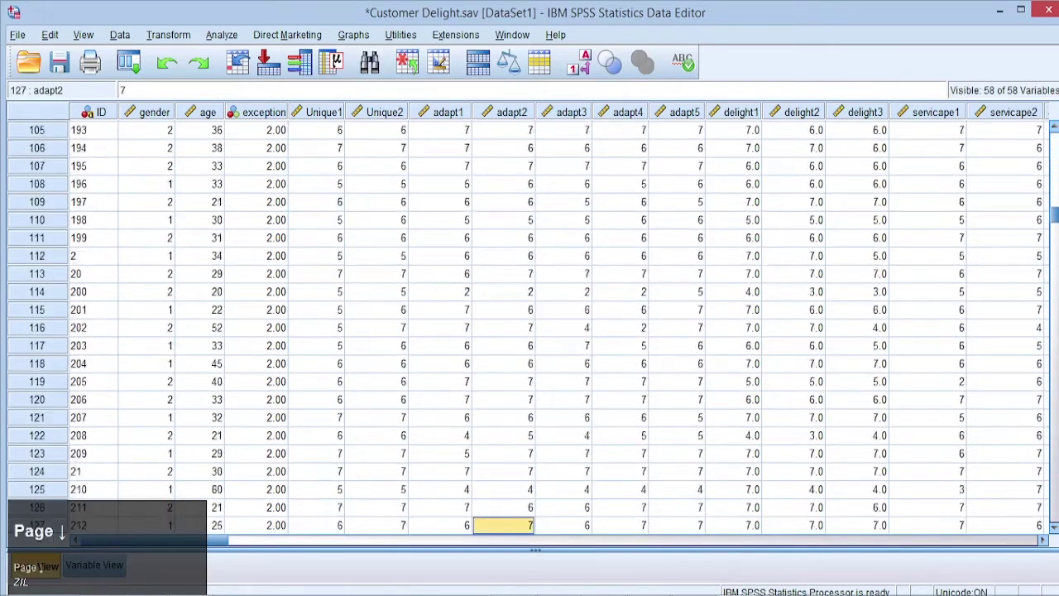
pyautogui.press('pagedown')
pyautogui.press('pagedown')
pyautogui.press('pagedown')
pyautogui.press('pagedown')
pyautogui.press('pagedown')
pyautogui.press('pagedown')
pyautogui.press('pagedown')
pyautogui.press('pagedown')
pyautogui.press('pagedown')
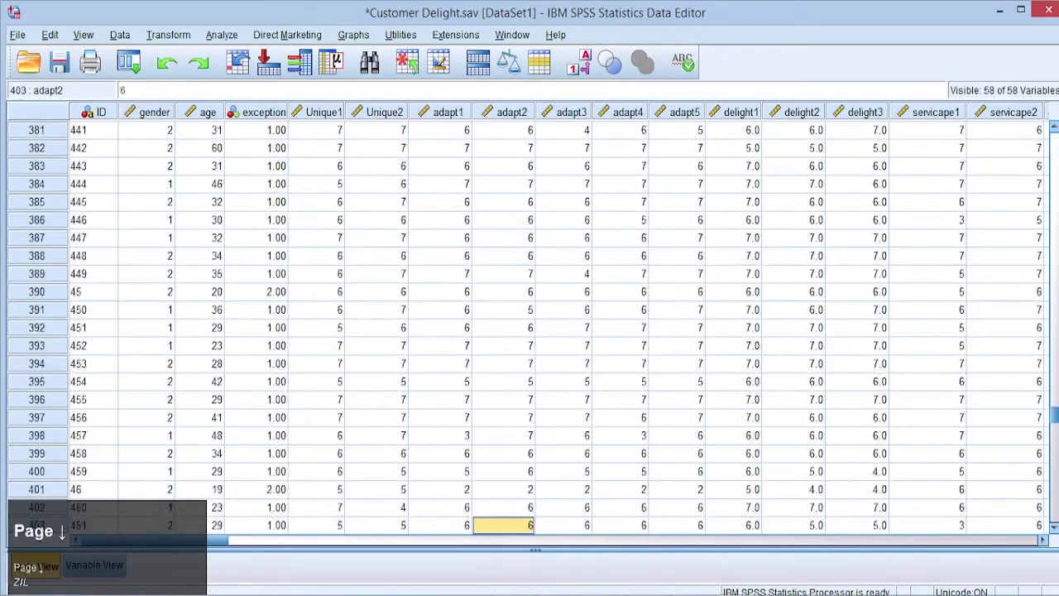
# Step: Go back up to case 466 and examine its responses from adapt2 across the remaining variables to Cvalid
pyautogui.press('Up')
pyautogui.press('Up')
pyautogui.press('Up')
pyautogui.press('Up')
pyautogui.press('Up')
pyautogui.press('Up')
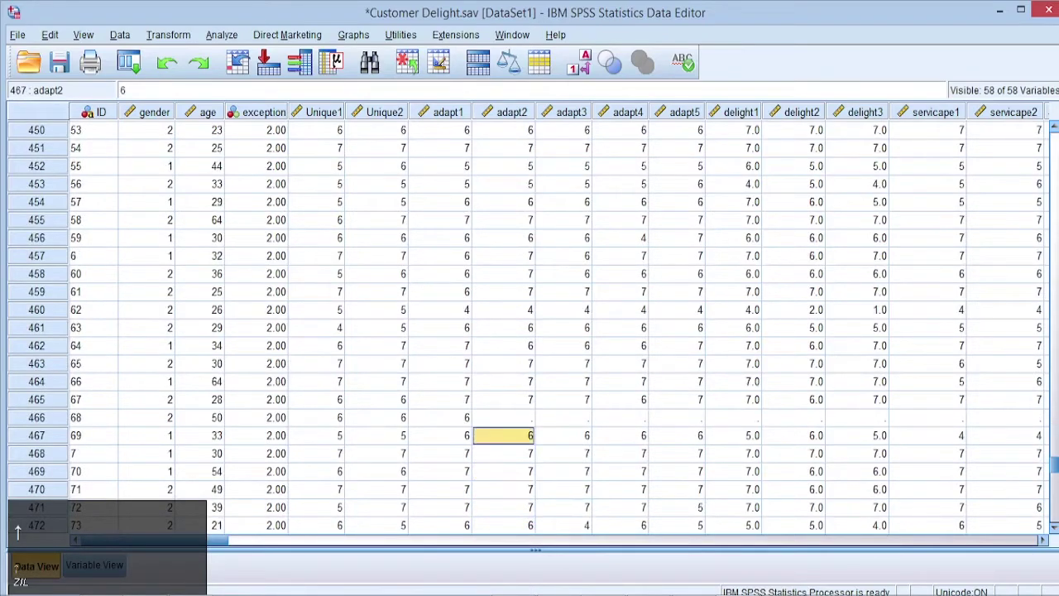
pyautogui.press('Right')
pyautogui.press('Right')
pyautogui.press('Right')
pyautogui.press('Right')
pyautogui.press('Right')
pyautogui.press('Right')
pyautogui.press('Right')
pyautogui.press('Right')
pyautogui.press('Right')
pyautogui.press('Right')
pyautogui.press('Right')
pyautogui.press('Right')
pyautogui.press('Right')
pyautogui.press('Right')
pyautogui.press('Right')
pyautogui.press('Right')
pyautogui.press('Right')
pyautogui.press('Right')
pyautogui.press('Right')
pyautogui.press('Right')
pyautogui.press('Right')
pyautogui.press('Right')
pyautogui.press('Right')
pyautogui.press('Right')
pyautogui.press('Right')
pyautogui.press('Right')
pyautogui.press('Right')
pyautogui.press('Right')
pyautogui.press('Right')
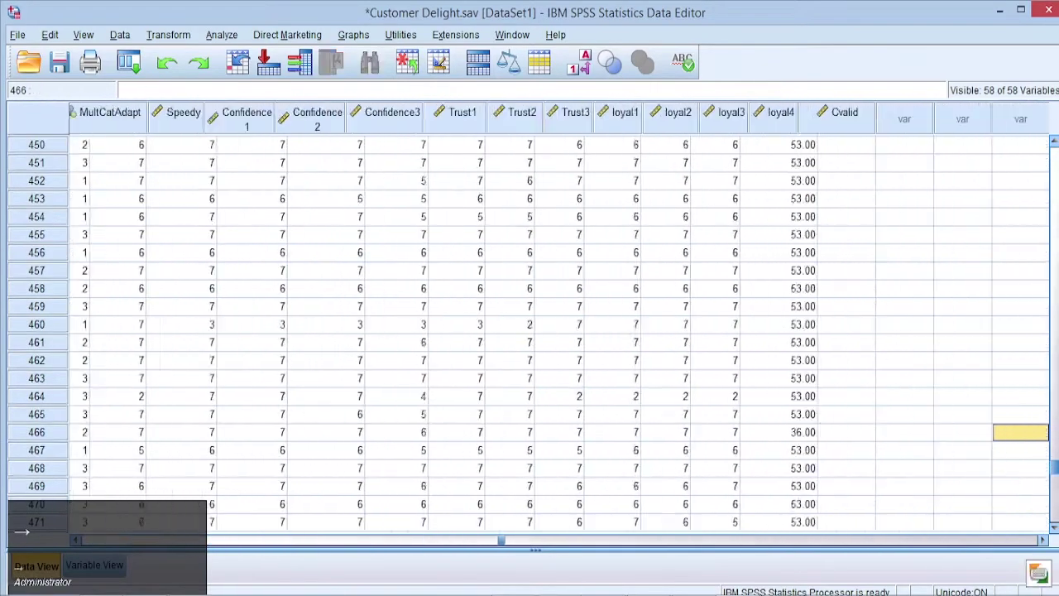
# Step: Examine case 466's responses back through the earlier variables, and compare its Cvalid count with the neighbouring case's
pyautogui.press('Left')
pyautogui.press('Left')
pyautogui.press('Left')
pyautogui.press('Left')
pyautogui.press('Left')
pyautogui.press('Left')
pyautogui.press('Left')
pyautogui.press('Left')
pyautogui.press('Left')
pyautogui.press('Left')
pyautogui.press('Left')
pyautogui.press('Left')
pyautogui.press('Left')
pyautogui.press('Left')
pyautogui.press('Left')
pyautogui.press('Left')
pyautogui.press('Left')
pyautogui.press('Left')
pyautogui.press('Left')
pyautogui.press('Left')
pyautogui.press('Left')
pyautogui.press('Left')
pyautogui.press('Left')
pyautogui.press('Left')
pyautogui.press('Right')
pyautogui.press('Right')
pyautogui.press('Right')
pyautogui.press('Right')
pyautogui.press('Right')
pyautogui.press('Right')
pyautogui.press('Right')
pyautogui.press('Right')
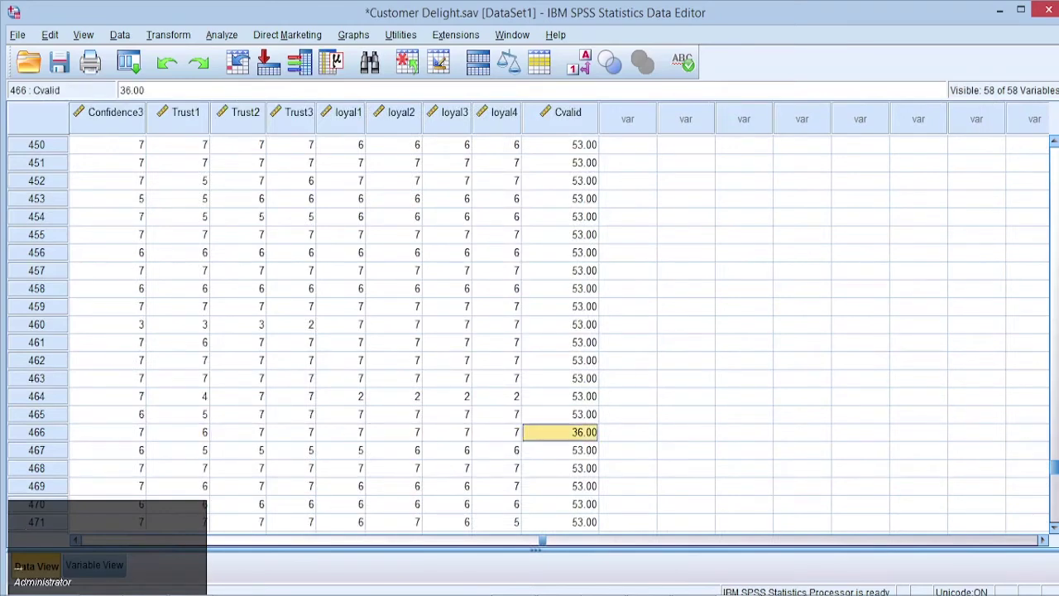
pyautogui.press('Up')
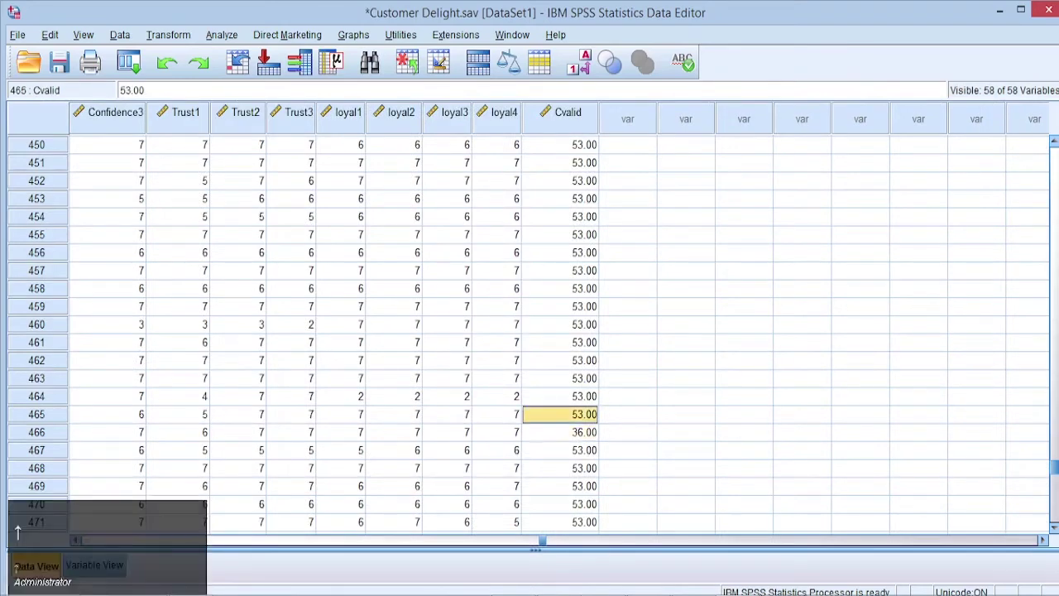
pyautogui.press('Down')
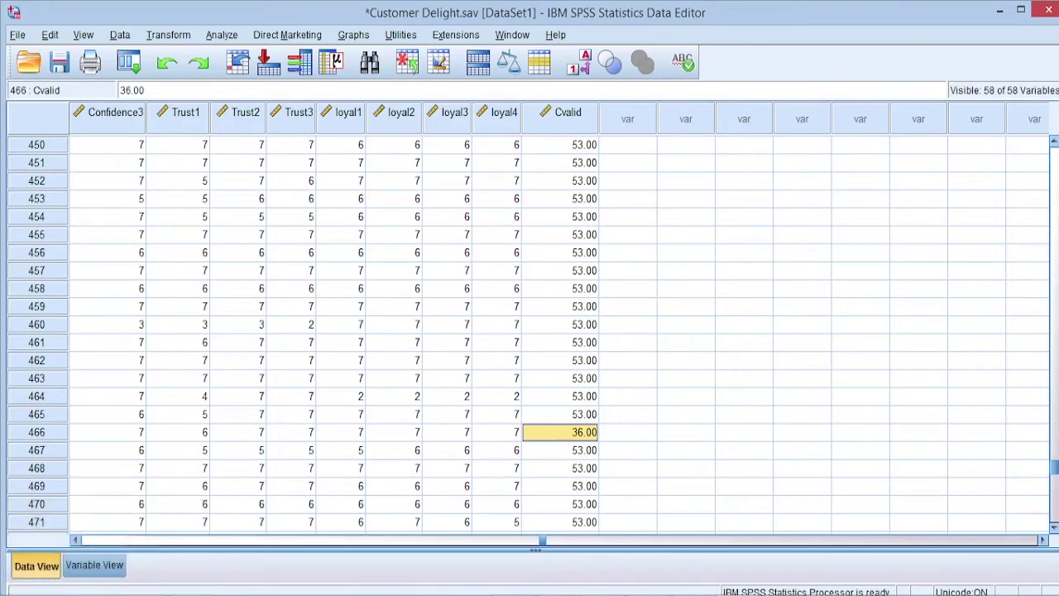
# Step: Scan the Cvalid column upward from case 466 to the first case
pyautogui.press('pageup')
pyautogui.press('pageup')
pyautogui.press('pageup')
pyautogui.press('pageup')
pyautogui.press('pageup')
pyautogui.press('pageup')
pyautogui.press('pageup')
pyautogui.press('pageup')
pyautogui.press('pageup')
pyautogui.press('pageup')
pyautogui.press('pageup')
pyautogui.press('pageup')
pyautogui.press('pageup')
pyautogui.press('pageup')
pyautogui.press('pageup')
pyautogui.press('pageup')
pyautogui.press('pageup')
pyautogui.press('pageup')
pyautogui.press('pageup')
pyautogui.press('pageup')
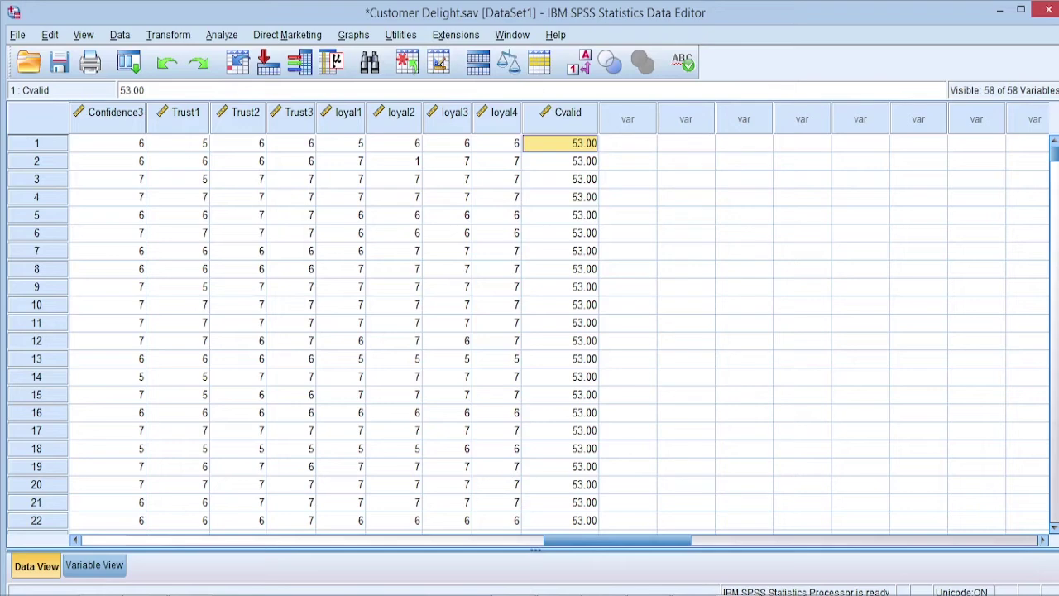
# Step: Start Select Cases with selection by an If condition, and highlight the count valid values variable
pyautogui.click(120, 35)
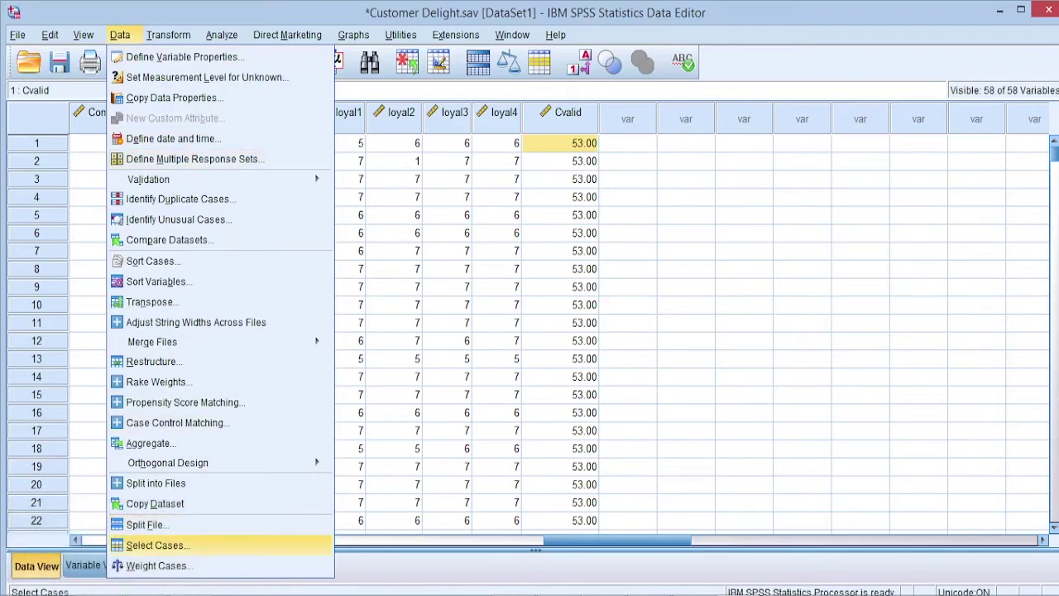
pyautogui.click(157, 544)
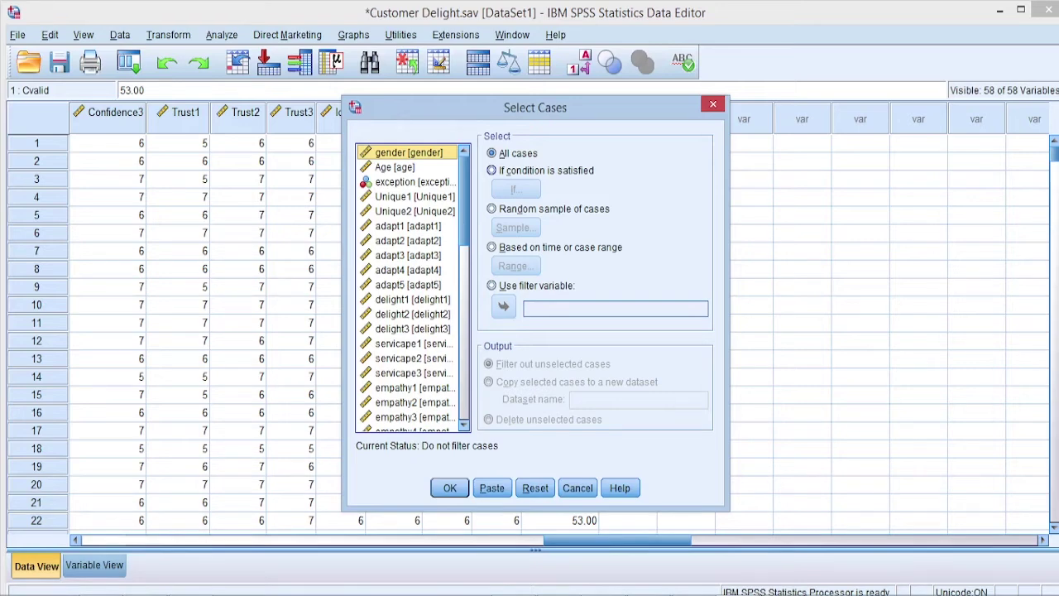
pyautogui.click(491, 171)
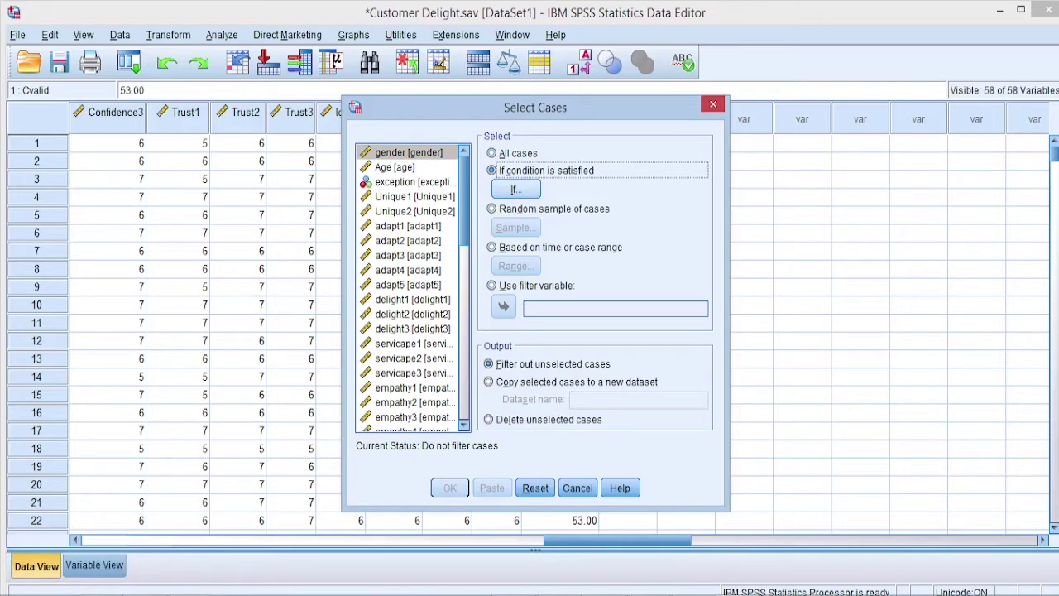
pyautogui.click(409, 226)
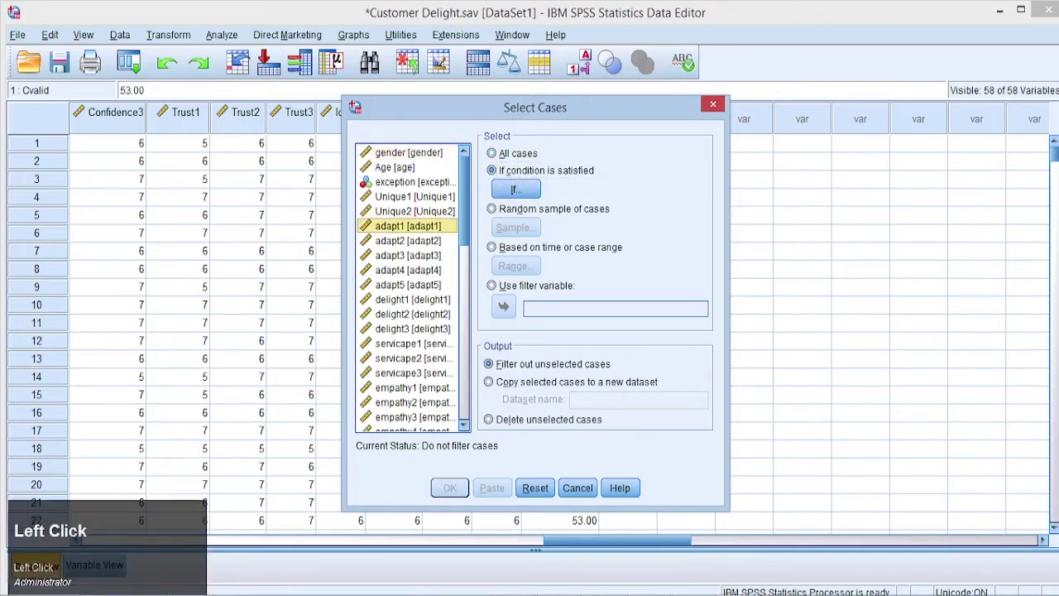
pyautogui.press('Down')
pyautogui.press('Down')
pyautogui.press('Down')
pyautogui.press('Down')
pyautogui.press('Down')
pyautogui.press('Down')
pyautogui.press('Down')
pyautogui.press('Down')
pyautogui.press('Down')
pyautogui.press('Down')
pyautogui.press('Down')
pyautogui.press('Down')
pyautogui.press('Down')
pyautogui.press('Down')
pyautogui.press('Down')
pyautogui.press('Down')
pyautogui.press('Down')
pyautogui.press('Down')
pyautogui.press('Down')
pyautogui.press('Down')
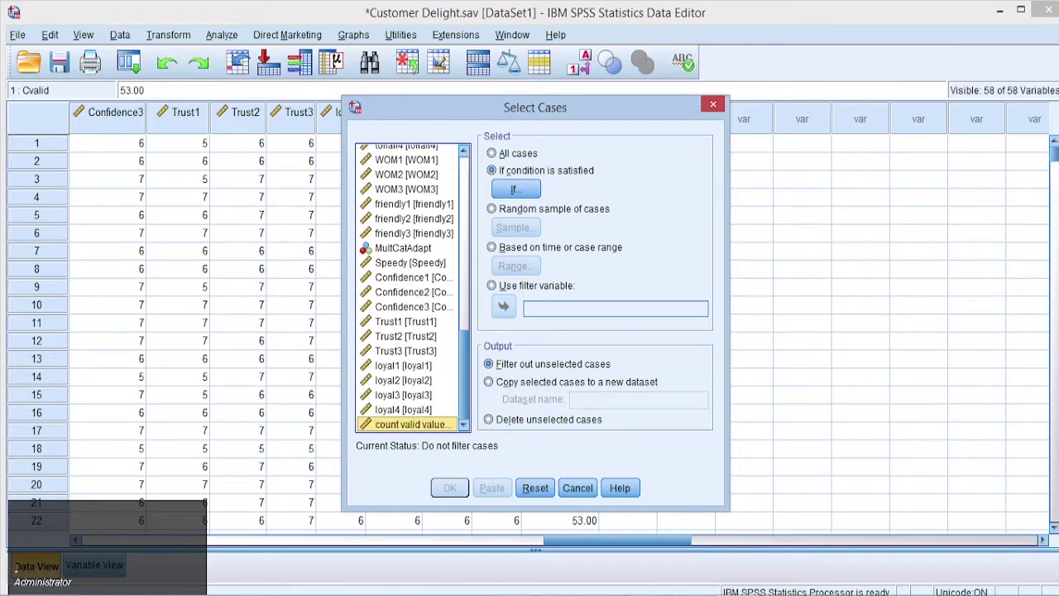
pyautogui.click(413, 424)
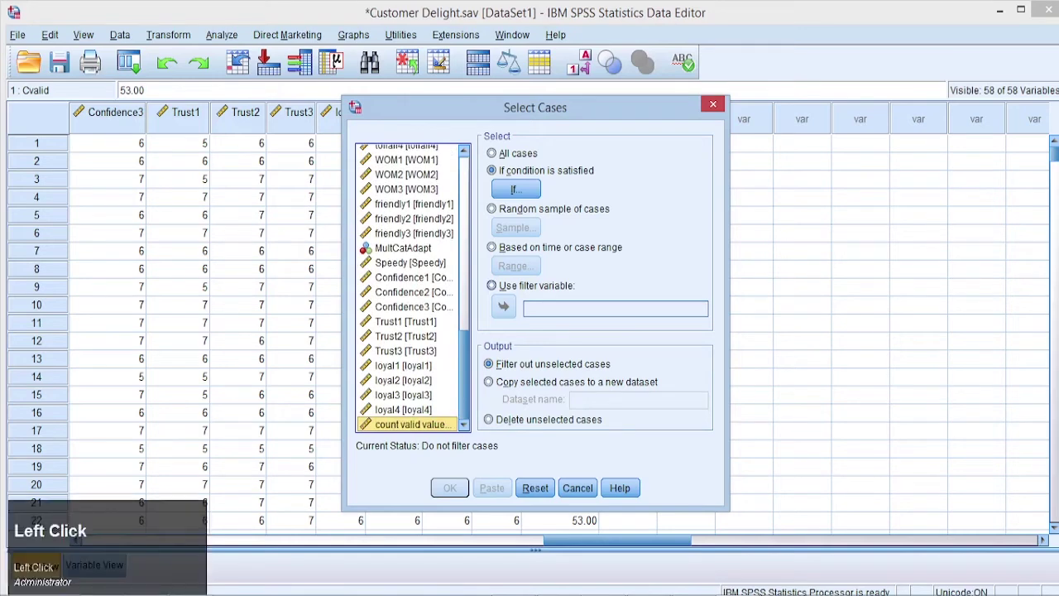
# Step: Define the case selection condition as Cvalid>40
pyautogui.click(516, 189)
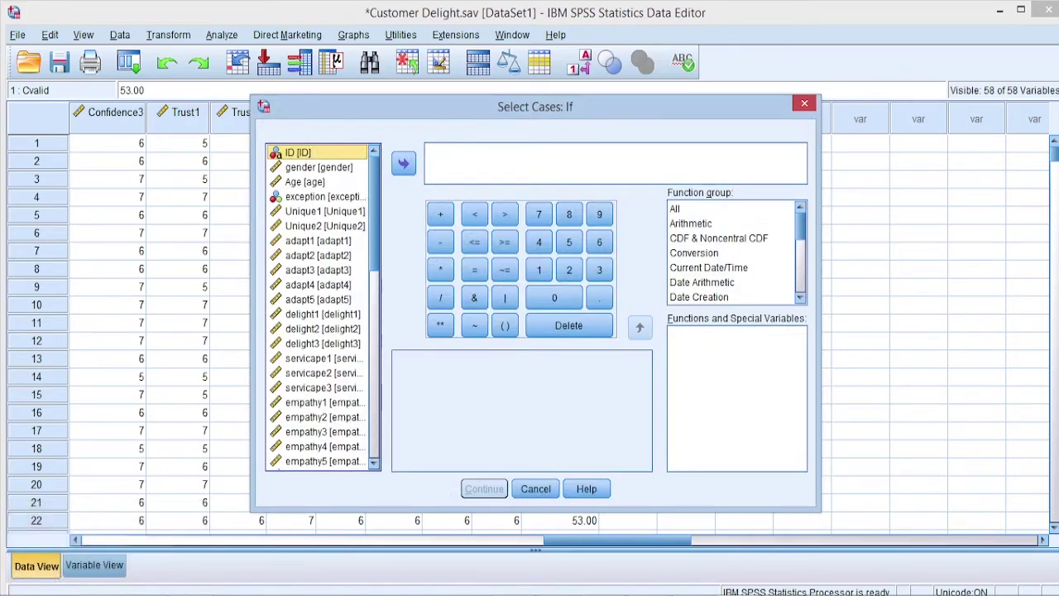
pyautogui.moveTo(374, 213); pyautogui.dragTo(374, 402)
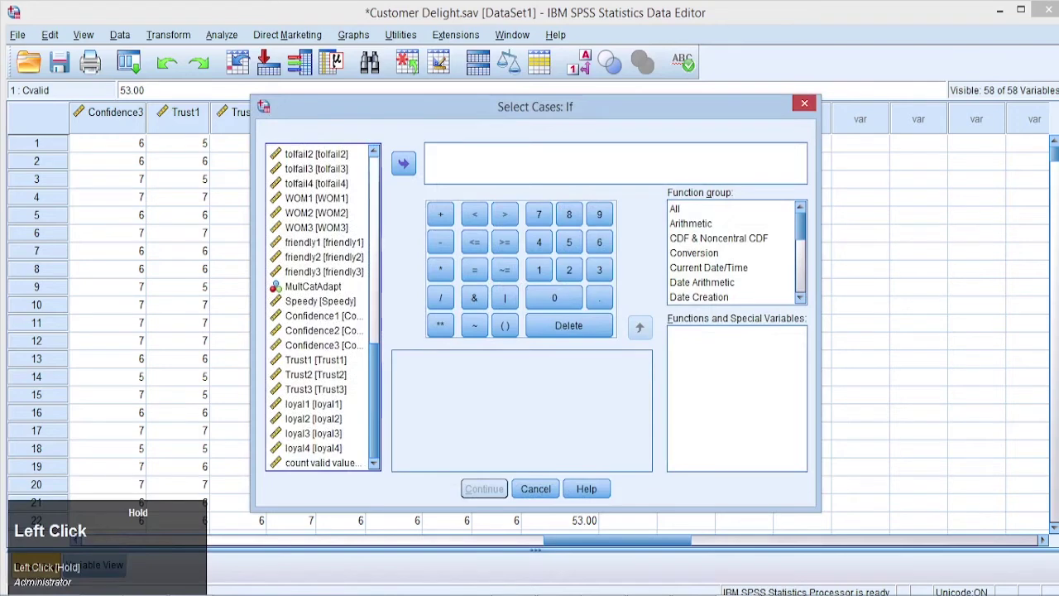
pyautogui.click(323, 462)
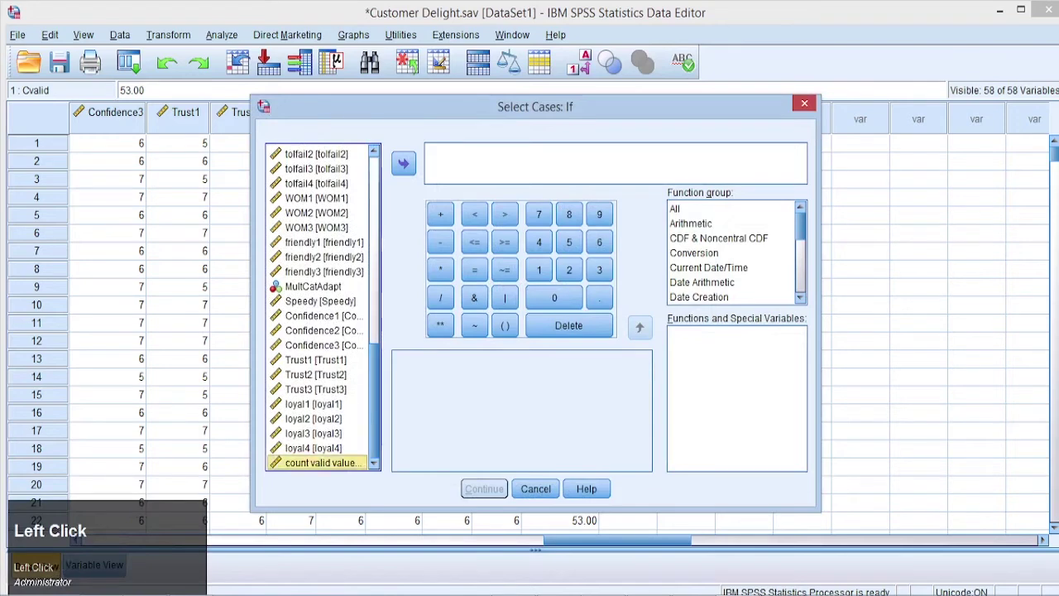
pyautogui.click(403, 163)
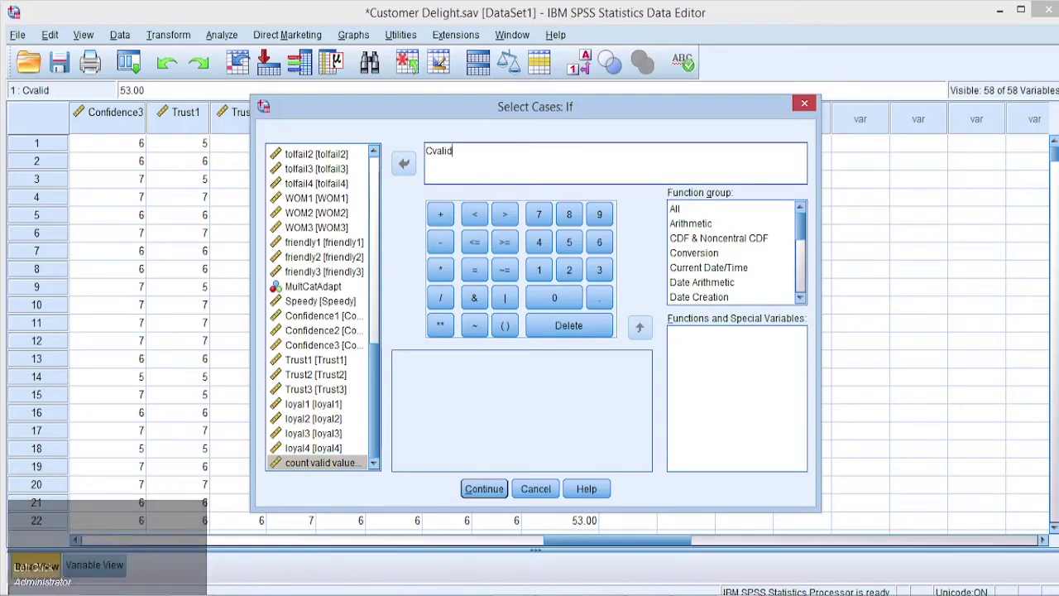
pyautogui.write('>')
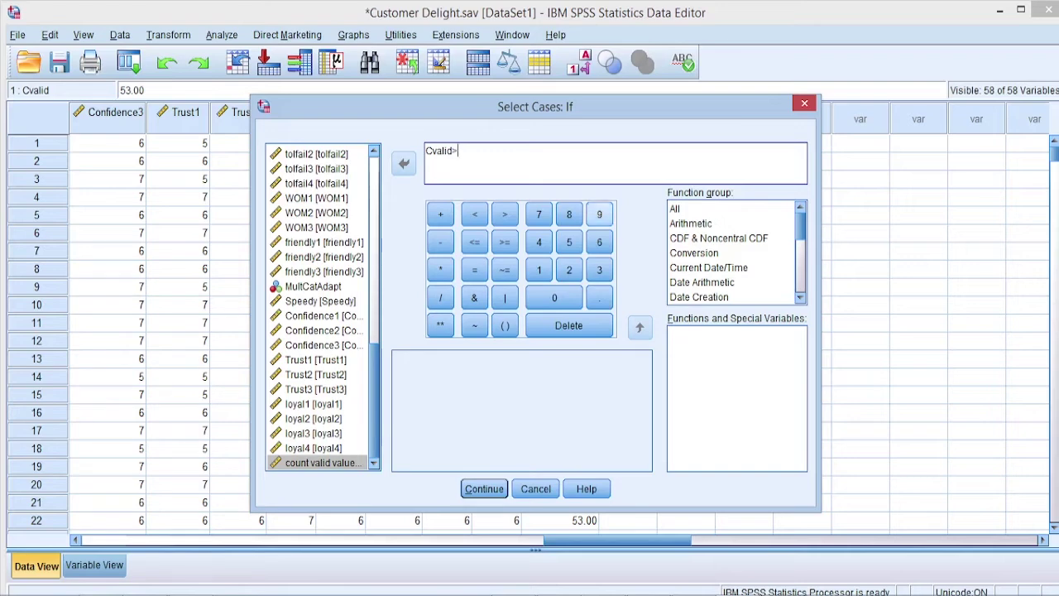
pyautogui.click(539, 241)
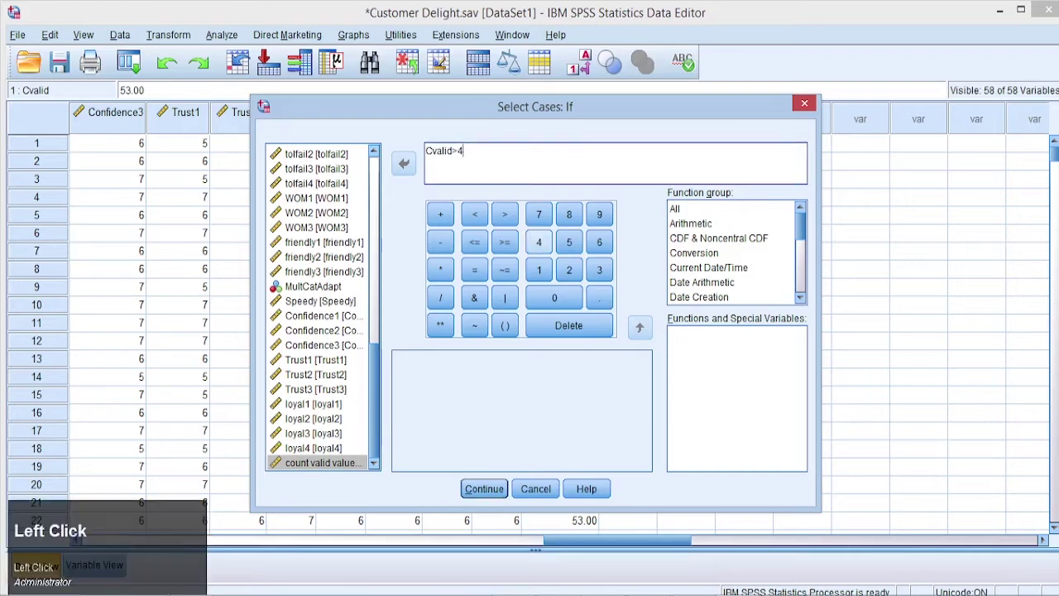
pyautogui.click(555, 297)
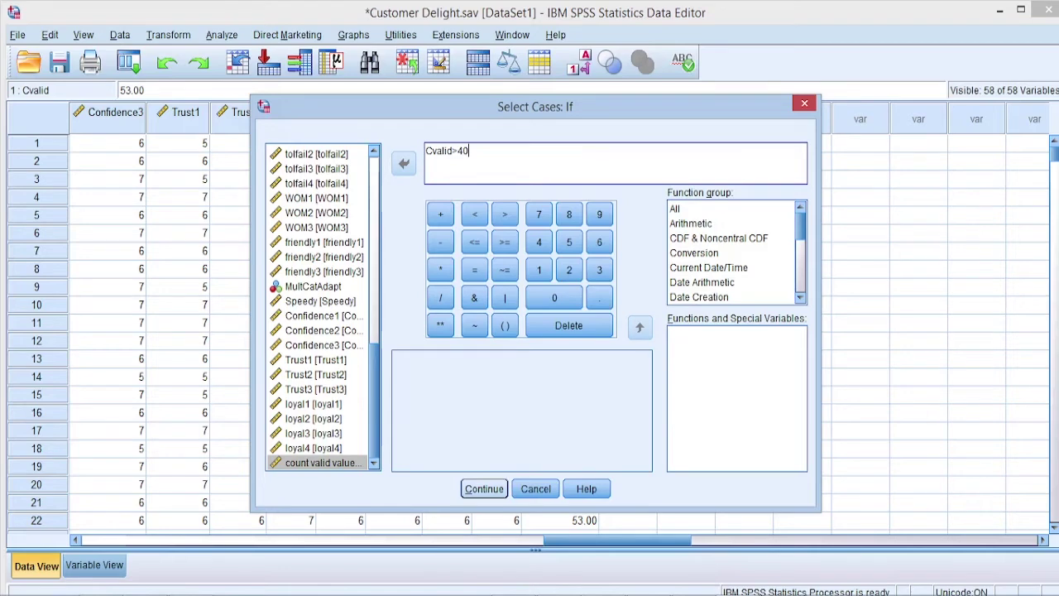
pyautogui.click(484, 488)
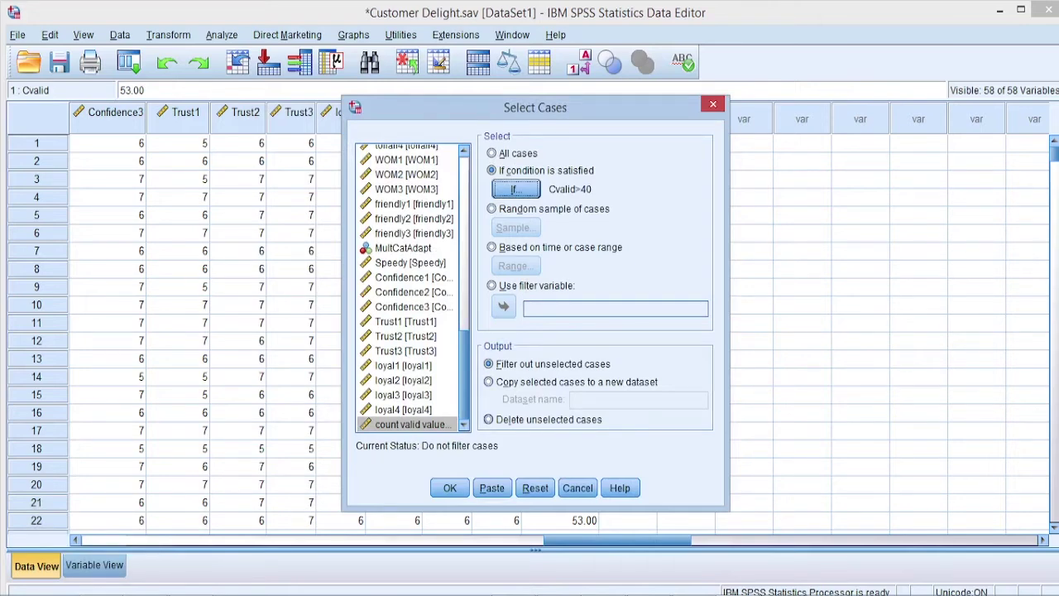
# Step: Set the output to filter out unselected cases rather than delete them, and apply the case selection
pyautogui.click(489, 420)
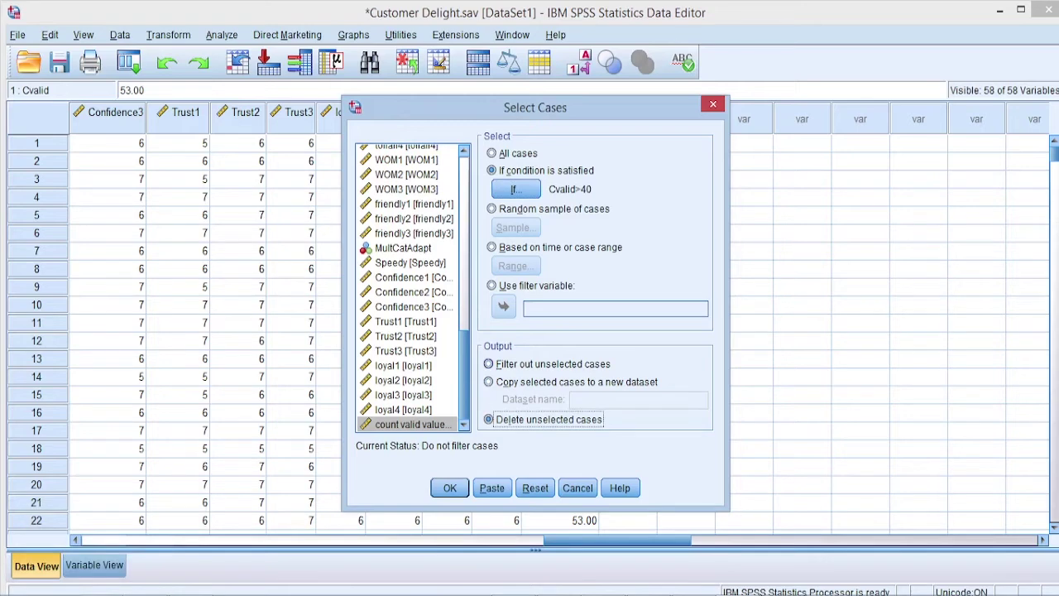
pyautogui.click(489, 364)
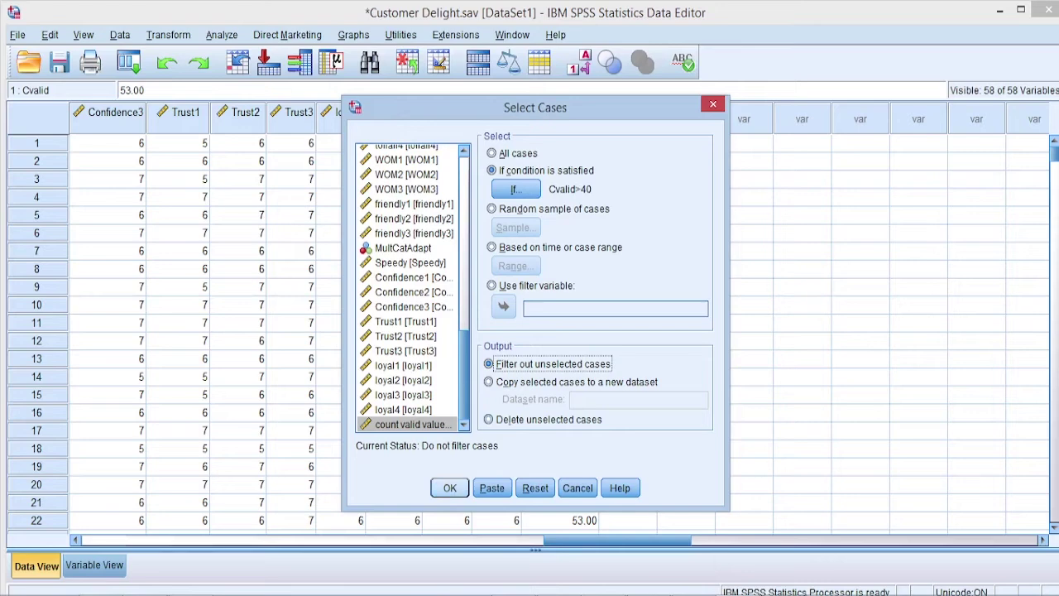
pyautogui.click(450, 487)
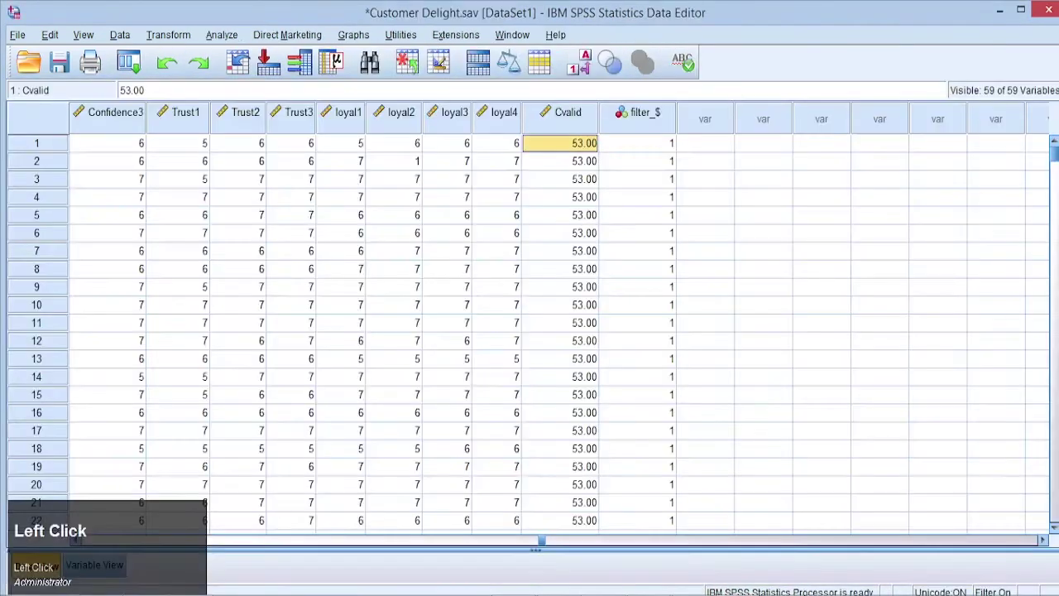
# Step: Scan the cases downward from the start of the dataset, looking for the case excluded by the filter
pyautogui.click(237, 269)
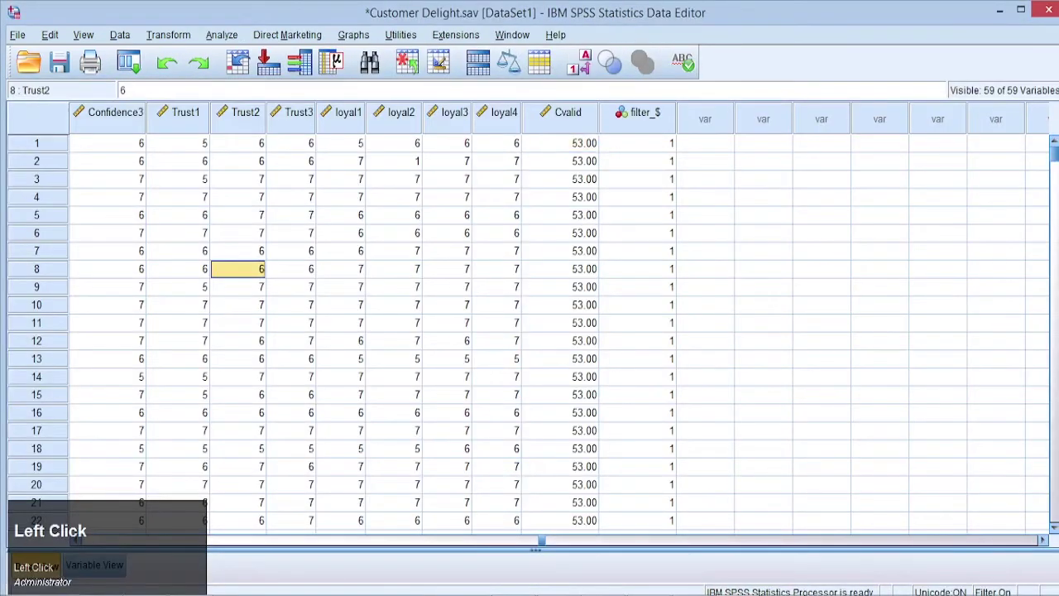
pyautogui.press('Up')
pyautogui.press('Up')
pyautogui.press('Up')
pyautogui.press('Up')
pyautogui.press('Up')
pyautogui.press('Up')
pyautogui.press('Up')
pyautogui.press('Down')
pyautogui.press('Down')
pyautogui.press('Down')
pyautogui.press('Down')
pyautogui.press('Down')
pyautogui.press('Down')
pyautogui.press('Down')
pyautogui.press('Down')
pyautogui.press('Down')
pyautogui.press('Down')
pyautogui.press('Down')
pyautogui.press('Down')
pyautogui.press('Down')
pyautogui.press('Down')
pyautogui.press('Down')
pyautogui.press('Down')
pyautogui.press('Down')
pyautogui.press('Down')
pyautogui.press('Down')
pyautogui.press('Down')
pyautogui.press('Down')
pyautogui.press('Down')
pyautogui.press('Down')
pyautogui.press('Down')
pyautogui.press('Down')
pyautogui.press('Down')
pyautogui.press('Down')
pyautogui.press('Down')
pyautogui.press('Down')
pyautogui.press('Down')
pyautogui.press('Down')
pyautogui.press('Down')
pyautogui.press('Down')
pyautogui.press('Down')
pyautogui.press('Down')
pyautogui.press('Down')
pyautogui.press('Down')
pyautogui.press('Down')
pyautogui.press('Down')
pyautogui.press('Down')
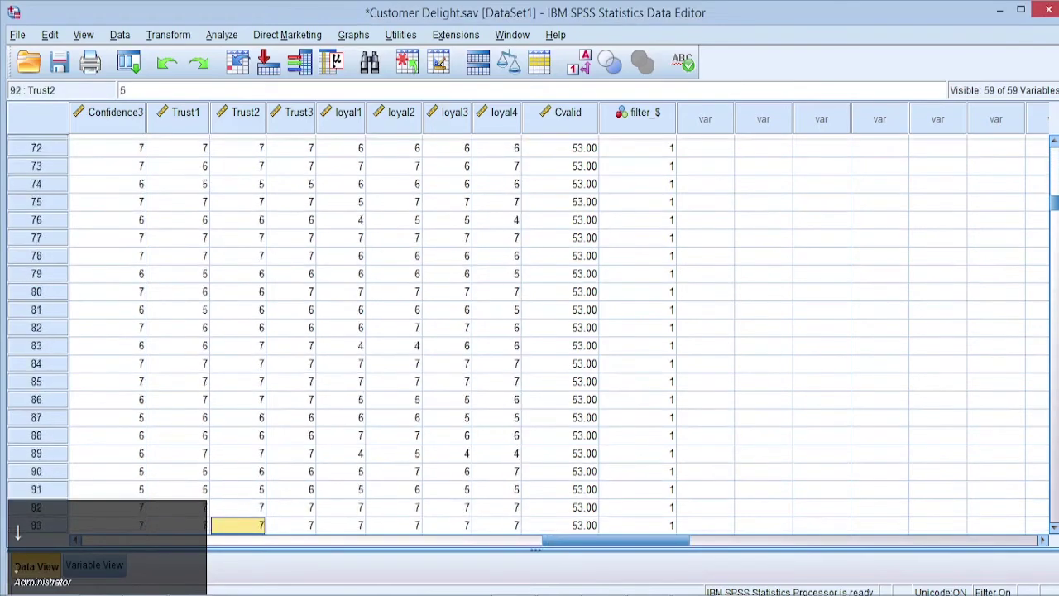
pyautogui.press('Down')
pyautogui.press('Down')
pyautogui.press('Down')
pyautogui.press('Down')
pyautogui.press('Down')
pyautogui.press('Down')
pyautogui.press('Down')
pyautogui.press('Down')
pyautogui.press('Down')
pyautogui.press('Down')
pyautogui.press('Down')
pyautogui.press('Down')
pyautogui.press('Down')
pyautogui.press('Down')
pyautogui.press('Down')
pyautogui.press('Down')
pyautogui.press('Down')
pyautogui.press('Down')
pyautogui.press('Down')
pyautogui.press('Down')
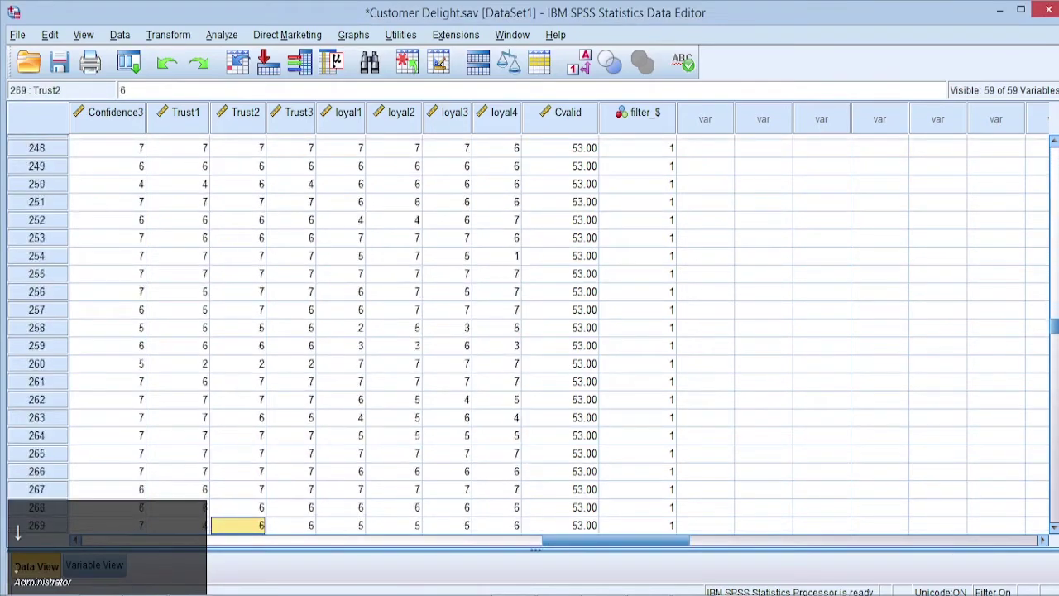
pyautogui.press('Down')
pyautogui.press('Down')
pyautogui.press('Down')
pyautogui.press('Down')
pyautogui.press('Down')
pyautogui.press('Down')
pyautogui.press('Down')
pyautogui.press('Down')
pyautogui.press('Down')
pyautogui.press('Down')
pyautogui.press('Down')
pyautogui.press('Down')
pyautogui.press('Down')
pyautogui.press('Down')
pyautogui.press('Down')
pyautogui.press('Down')
pyautogui.press('Down')
pyautogui.press('Down')
pyautogui.press('Down')
pyautogui.press('Down')
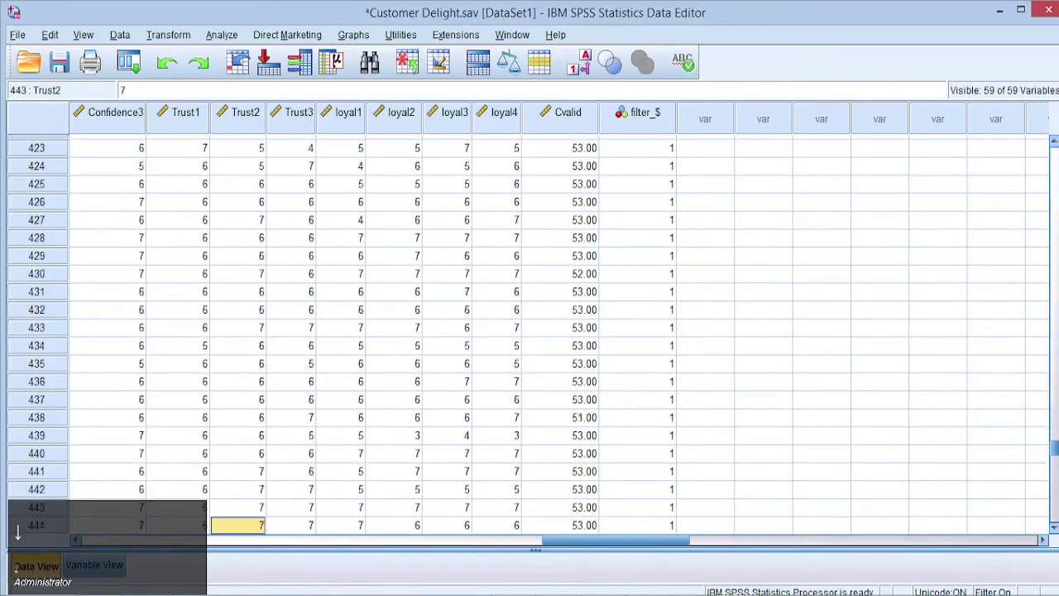
# Step: Examine the Cvalid and filter_$ values of case 466 and its neighbouring cases
pyautogui.press('Up')
pyautogui.press('Up')
pyautogui.press('Up')
pyautogui.press('Up')
pyautogui.press('Up')
pyautogui.press('Up')
pyautogui.press('Up')
pyautogui.press('Up')
pyautogui.press('Up')
pyautogui.press('Up')
pyautogui.press('Up')
pyautogui.press('Up')
pyautogui.press('Up')
pyautogui.press('Up')
pyautogui.press('Up')
pyautogui.press('Up')
pyautogui.press('Up')
pyautogui.press('Up')
pyautogui.press('Left')
pyautogui.press('Left')
pyautogui.press('Left')
pyautogui.press('Right')
pyautogui.press('Right')
pyautogui.press('Right')
pyautogui.press('Right')
pyautogui.press('Right')
pyautogui.press('Right')
pyautogui.press('Right')
pyautogui.press('Right')
pyautogui.press('Right')
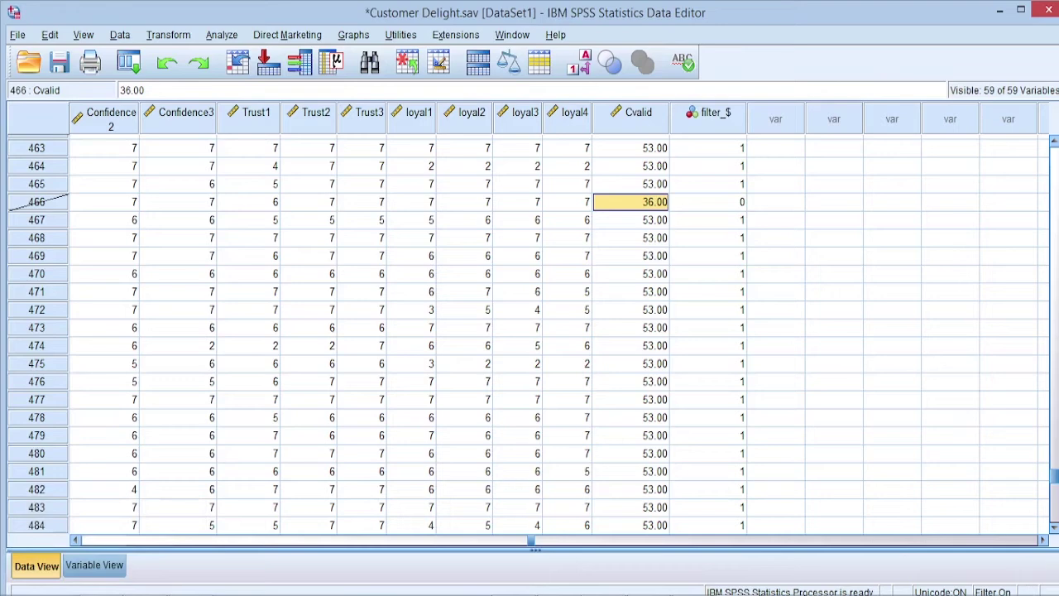
pyautogui.press('Down')
pyautogui.press('Down')
pyautogui.press('Down')
pyautogui.press('Down')
pyautogui.press('Down')
pyautogui.press('Down')
pyautogui.press('Down')
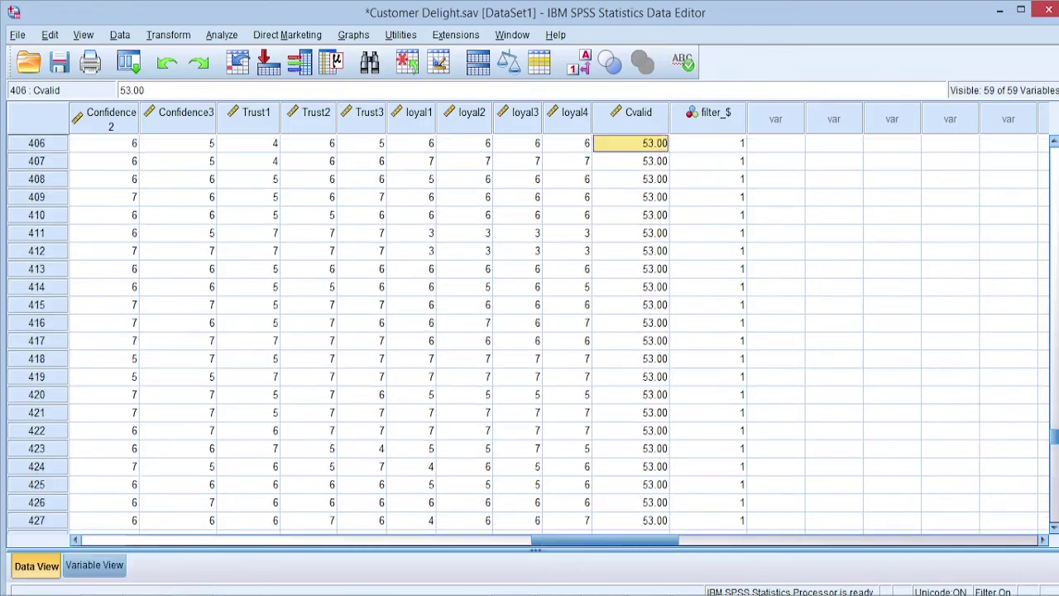
# Step: Rerun Select Cases with the Cvalid>40 condition, deleting the unselected cases instead of filtering them out
pyautogui.click(120, 35)
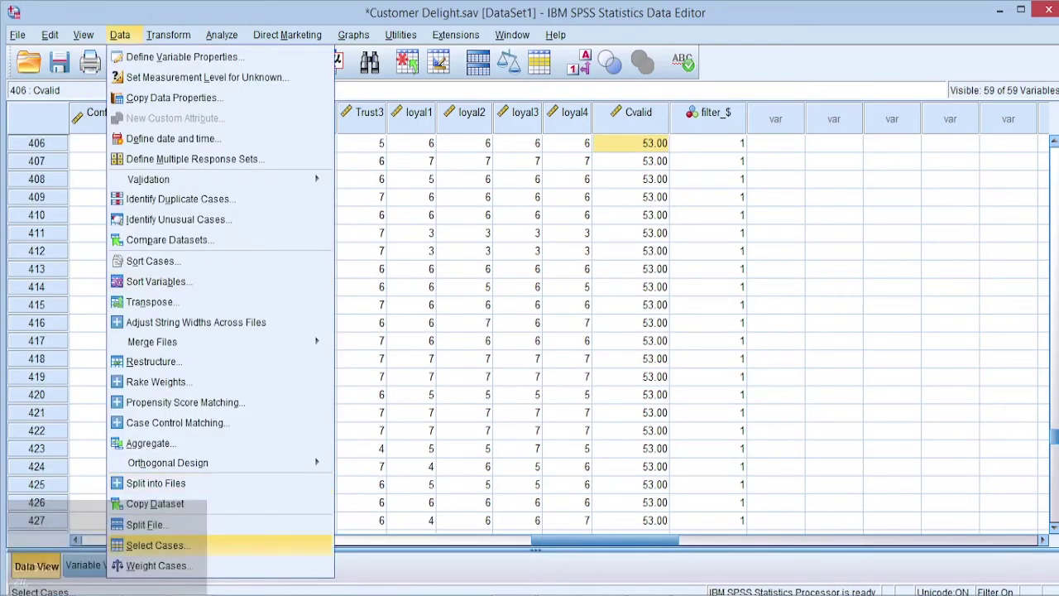
pyautogui.click(156, 545)
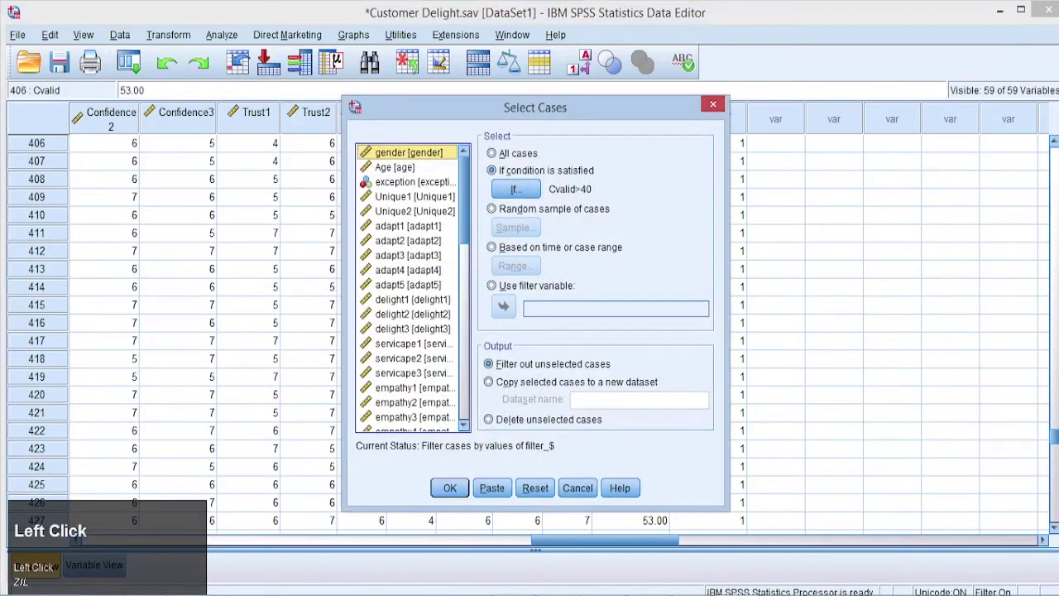
pyautogui.click(488, 419)
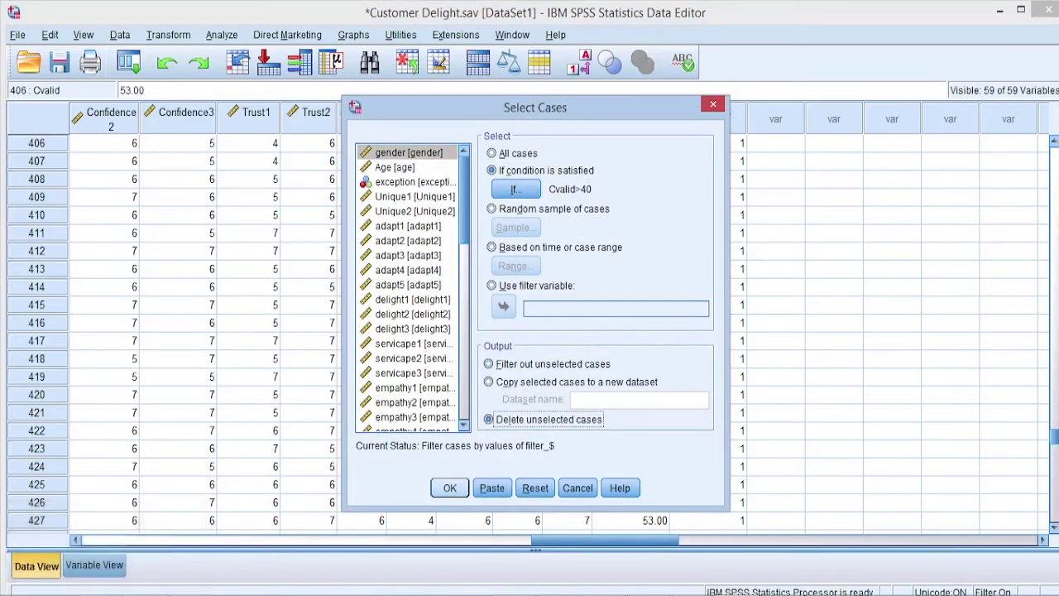
pyautogui.click(450, 488)
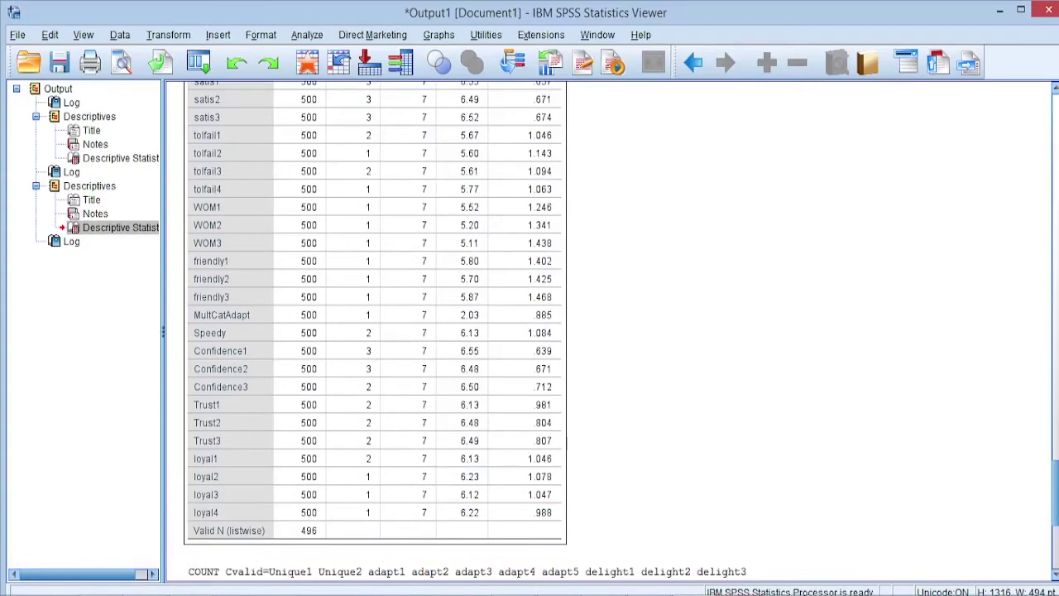
# Step: Return to the Data Editor and review the cases from the end of the dataset back up to case 1
pyautogui.hotkey('alt', 'Tab')
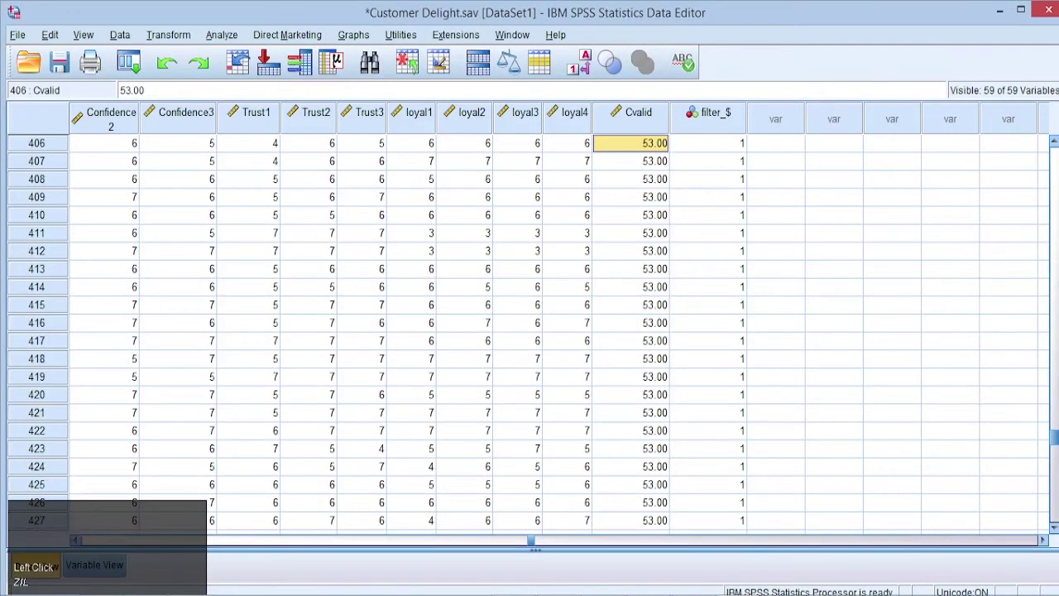
pyautogui.moveTo(1054, 437); pyautogui.dragTo(1053, 498)
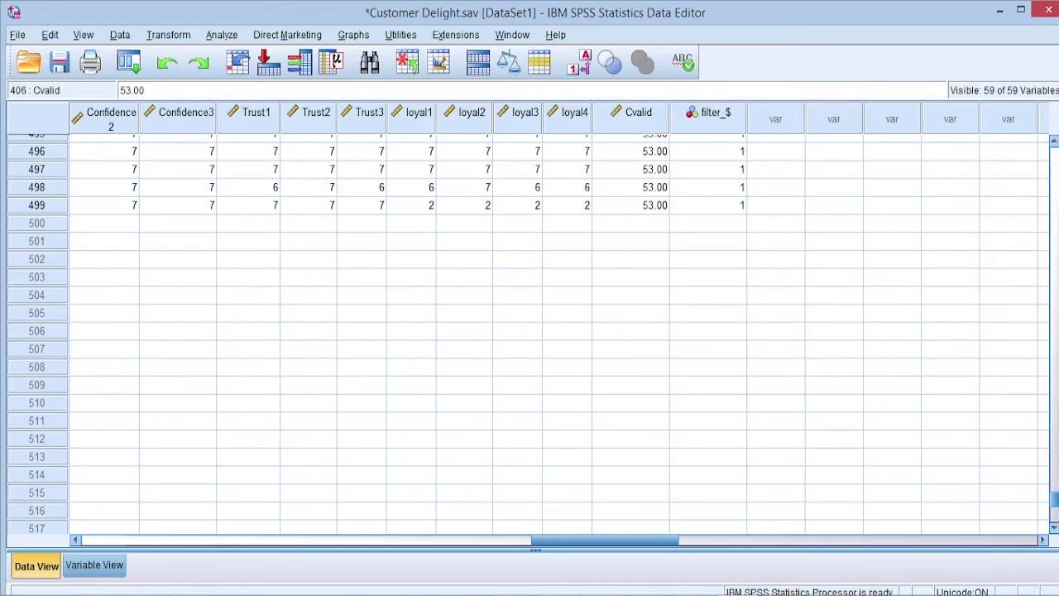
pyautogui.click(776, 169)
pyautogui.press('pageup')
pyautogui.press('pageup')
pyautogui.press('pageup')
pyautogui.press('pageup')
pyautogui.press('pageup')
pyautogui.press('pageup')
pyautogui.press('pageup')
pyautogui.press('pageup')
pyautogui.press('pageup')
pyautogui.press('pageup')
pyautogui.press('pageup')
pyautogui.press('pageup')
pyautogui.press('pageup')
pyautogui.press('pageup')
pyautogui.press('pageup')
pyautogui.press('pageup')
pyautogui.press('pageup')
pyautogui.press('pageup')
pyautogui.press('pageup')
pyautogui.press('pageup')
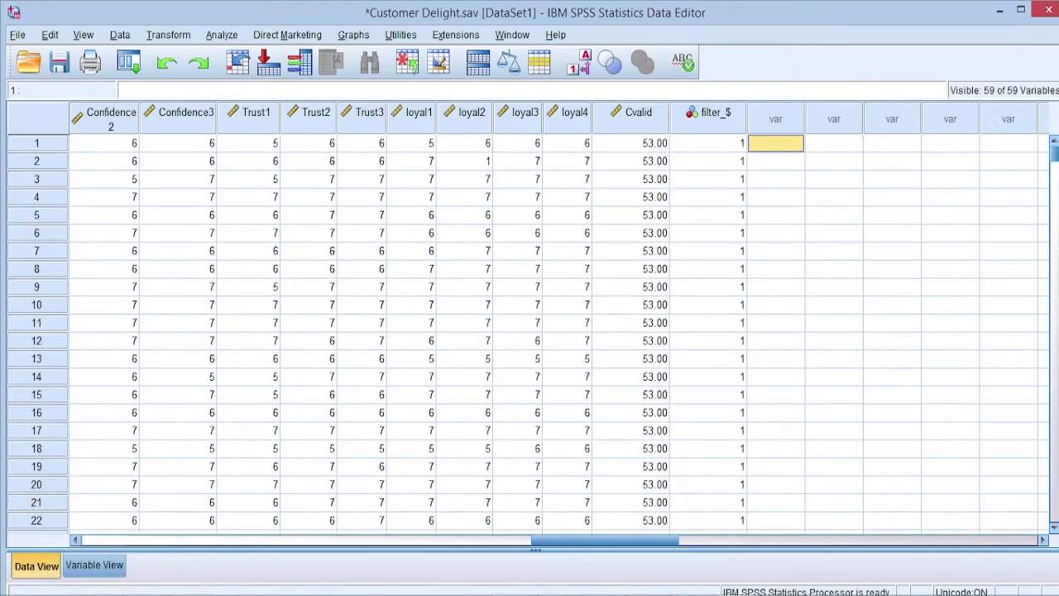
# Step: Examine the responses of case 10 across the questionnaire items, going backward from Cvalid to satis1
pyautogui.press('Left')
pyautogui.press('Left')
pyautogui.press('Down')
pyautogui.press('Down')
pyautogui.press('Down')
pyautogui.press('Down')
pyautogui.press('Down')
pyautogui.press('Down')
pyautogui.press('Down')
pyautogui.press('Down')
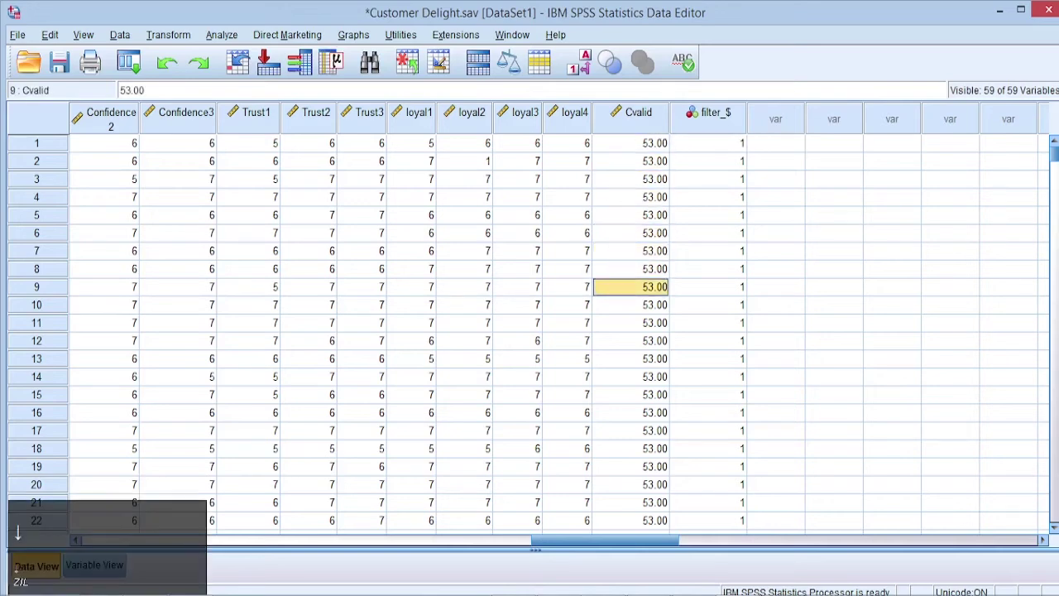
pyautogui.press('Down')
pyautogui.press('Left')
pyautogui.press('Left')
pyautogui.press('Left')
pyautogui.press('Left')
pyautogui.press('Left')
pyautogui.press('Left')
pyautogui.press('Left')
pyautogui.press('Left')
pyautogui.press('Left')
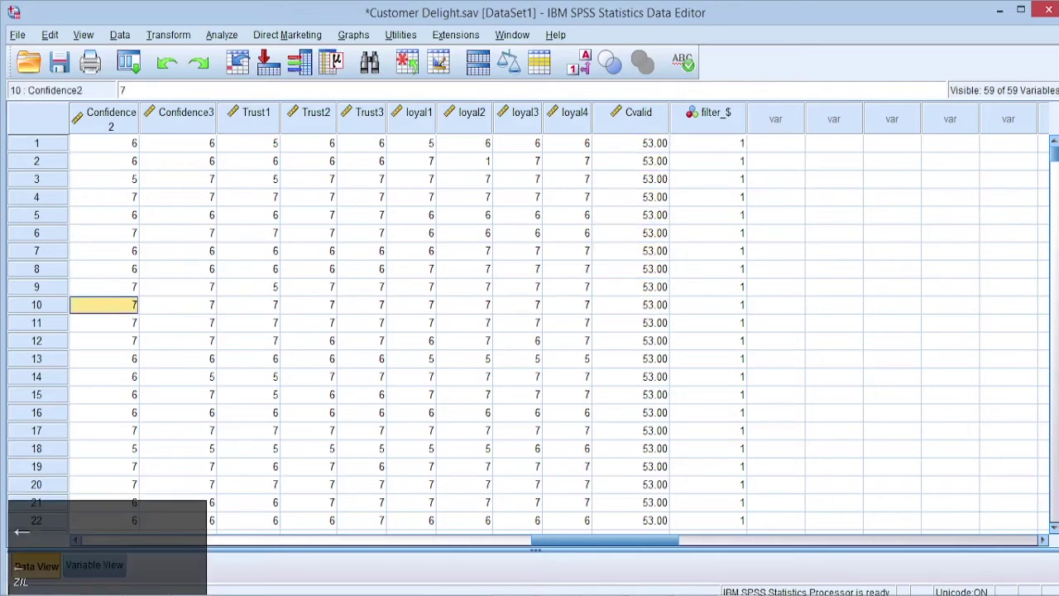
pyautogui.press('Left')
pyautogui.press('Left')
pyautogui.press('Left')
pyautogui.press('Left')
pyautogui.press('Left')
pyautogui.press('Left')
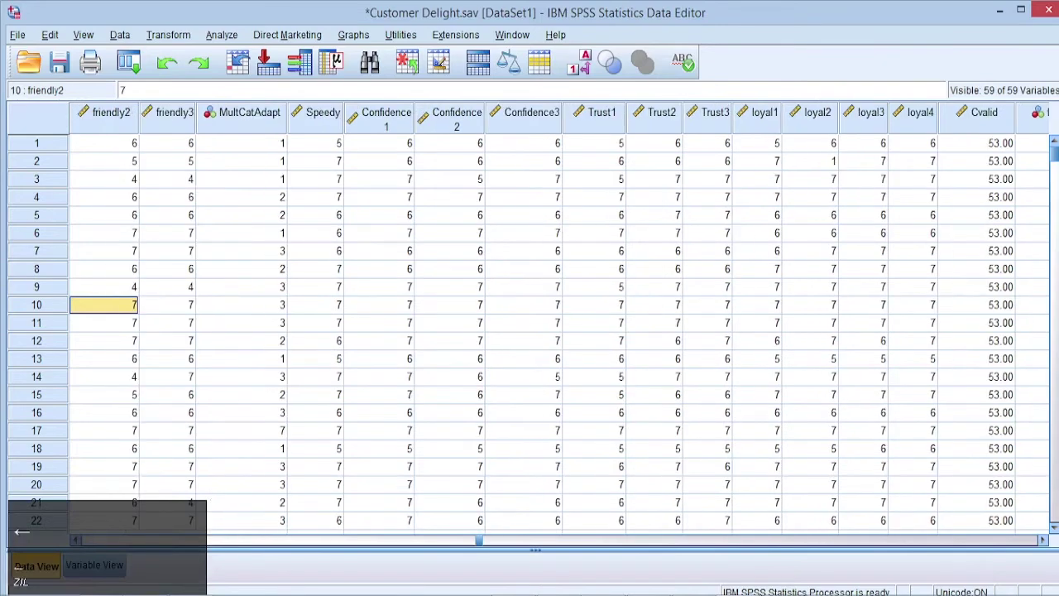
pyautogui.press('Right')
pyautogui.press('Right')
pyautogui.press('Right')
pyautogui.press('Left')
pyautogui.press('Left')
pyautogui.press('Left')
pyautogui.press('Left')
pyautogui.press('Left')
pyautogui.press('Left')
pyautogui.press('Left')
pyautogui.press('Left')
pyautogui.press('Left')
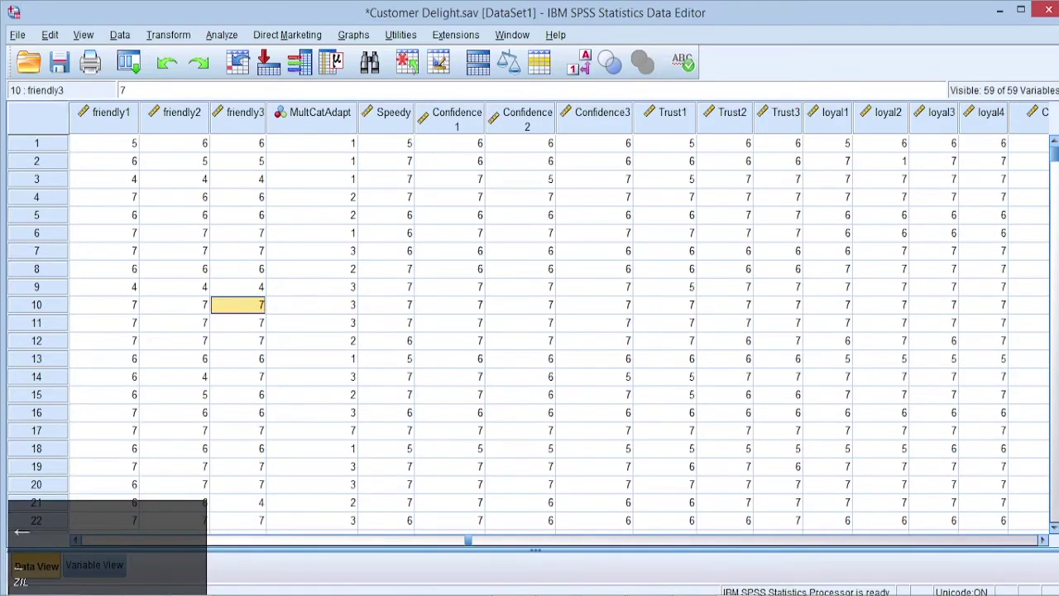
pyautogui.press('Left')
pyautogui.press('Left')
pyautogui.press('Left')
pyautogui.press('Left')
pyautogui.press('Left')
pyautogui.press('Left')
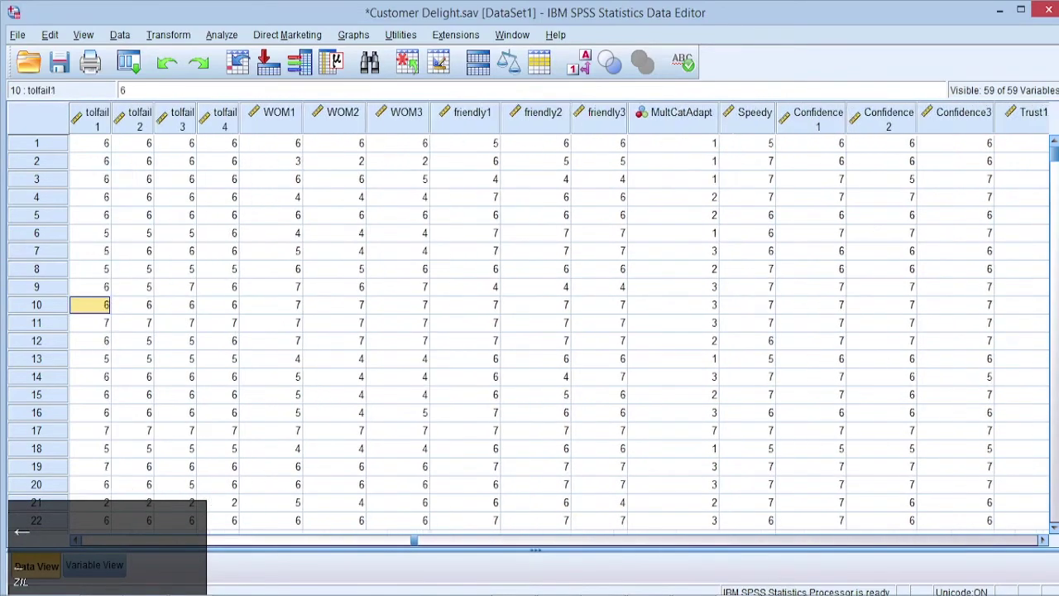
pyautogui.press('Right')
pyautogui.press('Right')
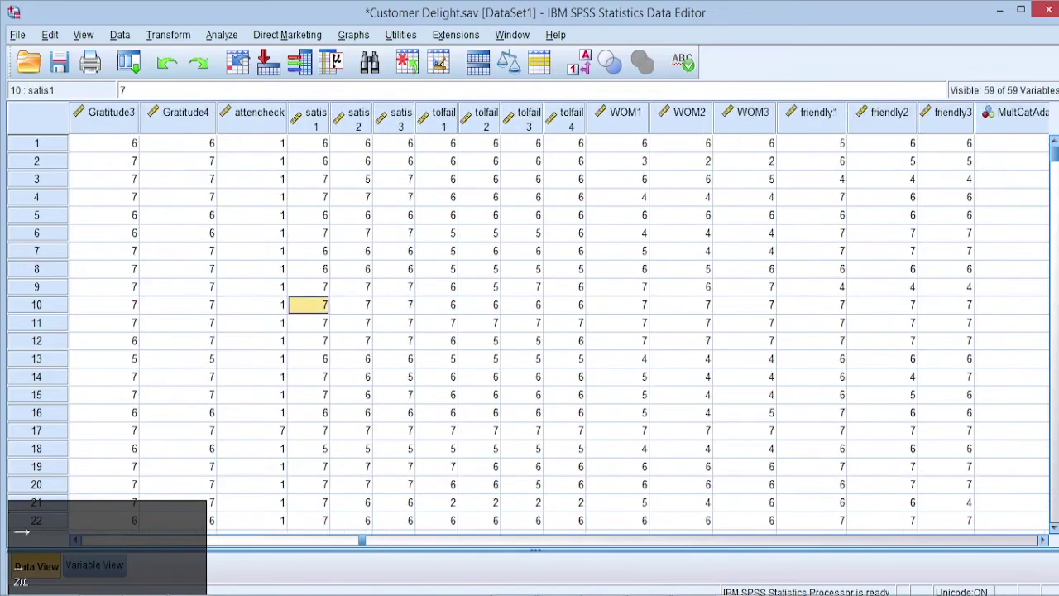
# Step: Scan the case 10 responses forward from satis1 past filter_$, then return to case 1 in the first empty column
pyautogui.press('Left')
pyautogui.press('Right')
pyautogui.press('Right')
pyautogui.press('Right')
pyautogui.press('Right')
pyautogui.press('Right')
pyautogui.press('Right')
pyautogui.press('Right')
pyautogui.press('Right')
pyautogui.press('Right')
pyautogui.press('Right')
pyautogui.press('Right')
pyautogui.press('Right')
pyautogui.press('Right')
pyautogui.press('Right')
pyautogui.press('Right')
pyautogui.press('Right')
pyautogui.press('Right')
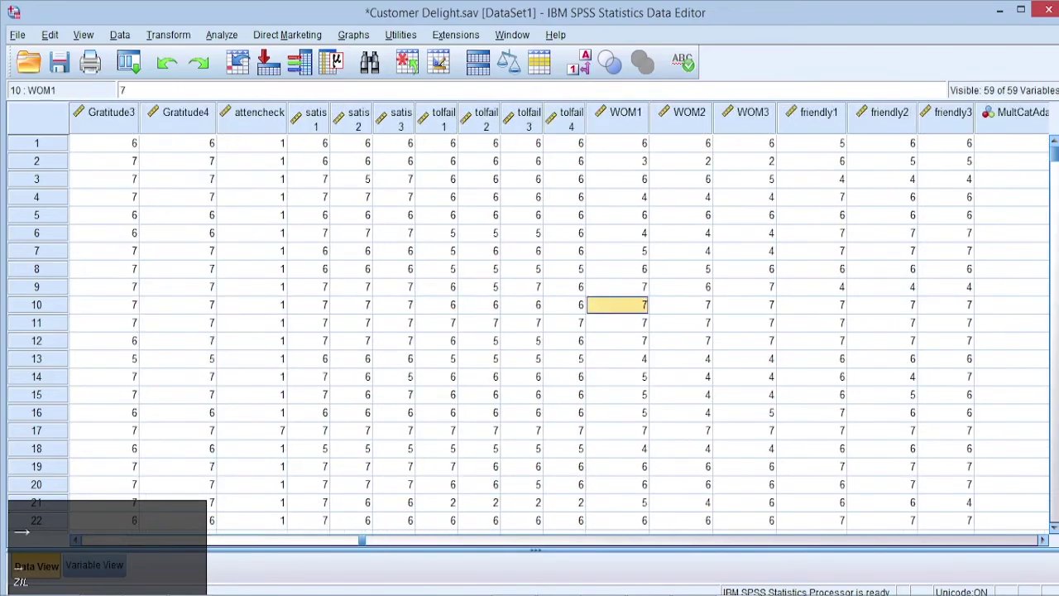
pyautogui.press('Right')
pyautogui.press('Right')
pyautogui.press('Right')
pyautogui.press('Right')
pyautogui.press('Right')
pyautogui.press('Right')
pyautogui.press('Right')
pyautogui.press('Right')
pyautogui.press('Right')
pyautogui.press('Right')
pyautogui.press('Right')
pyautogui.press('Right')
pyautogui.press('Right')
pyautogui.press('Right')
pyautogui.press('Right')
pyautogui.press('Right')
pyautogui.press('Right')
pyautogui.press('Right')
pyautogui.press('Right')
pyautogui.press('Right')
pyautogui.press('Left')
pyautogui.press('Left')
pyautogui.press('Left')
pyautogui.press('Left')
pyautogui.press('Left')
pyautogui.press('Left')
pyautogui.press('Left')
pyautogui.press('Left')
pyautogui.press('Left')
pyautogui.press('Left')
pyautogui.press('Left')
pyautogui.press('Left')
pyautogui.press('Left')
pyautogui.press('Left')
pyautogui.press('Left')
pyautogui.press('Left')
pyautogui.press('Left')
pyautogui.press('Left')
pyautogui.press('Left')
pyautogui.press('Left')
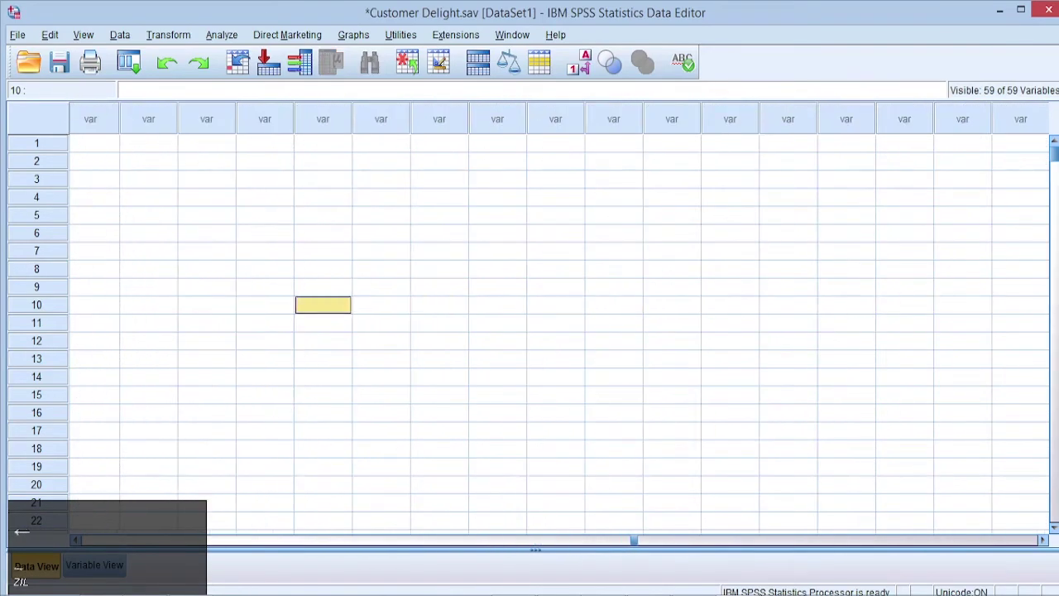
pyautogui.press('Right')
pyautogui.press('Right')
pyautogui.press('Right')
pyautogui.press('Up')
pyautogui.press('Up')
pyautogui.press('Up')
pyautogui.press('Up')
pyautogui.press('Up')
pyautogui.press('Up')
pyautogui.press('Up')
pyautogui.press('Up')
pyautogui.press('Up')
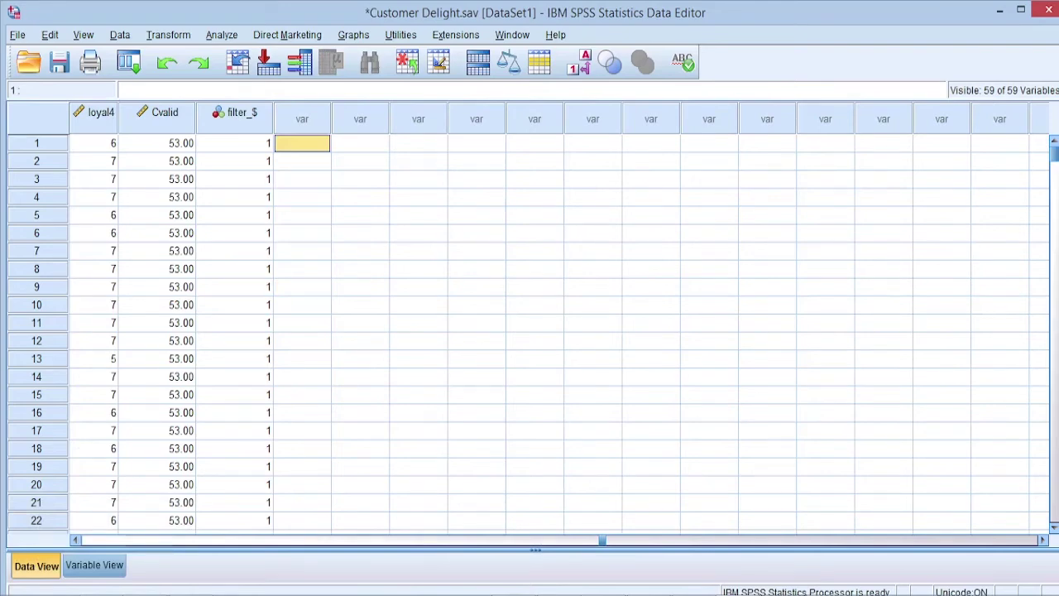
# Step: Start computing a new variable with Std as the target variable
pyautogui.click(168, 35)
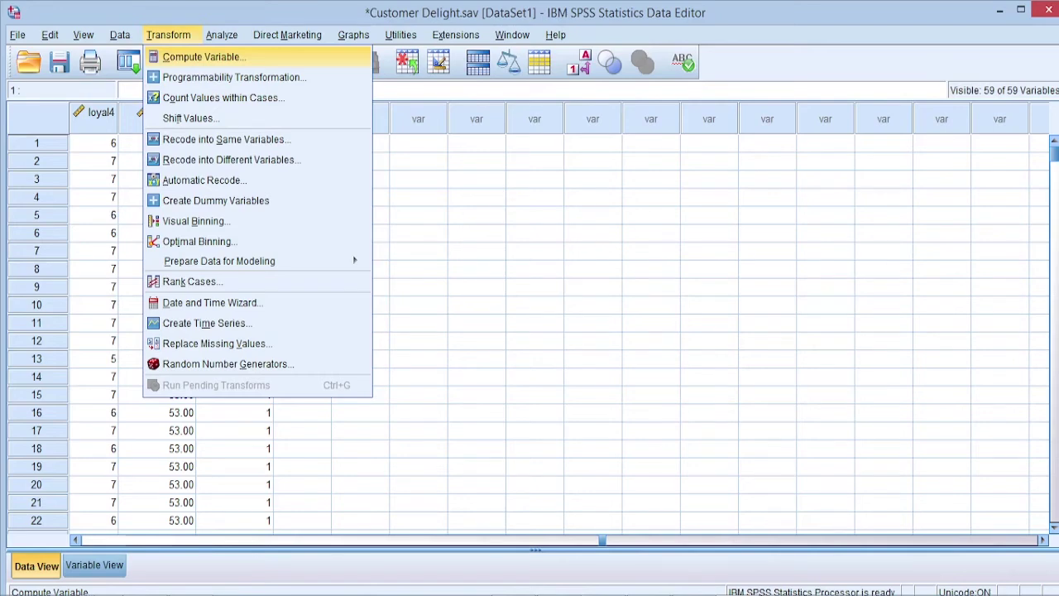
pyautogui.click(203, 56)
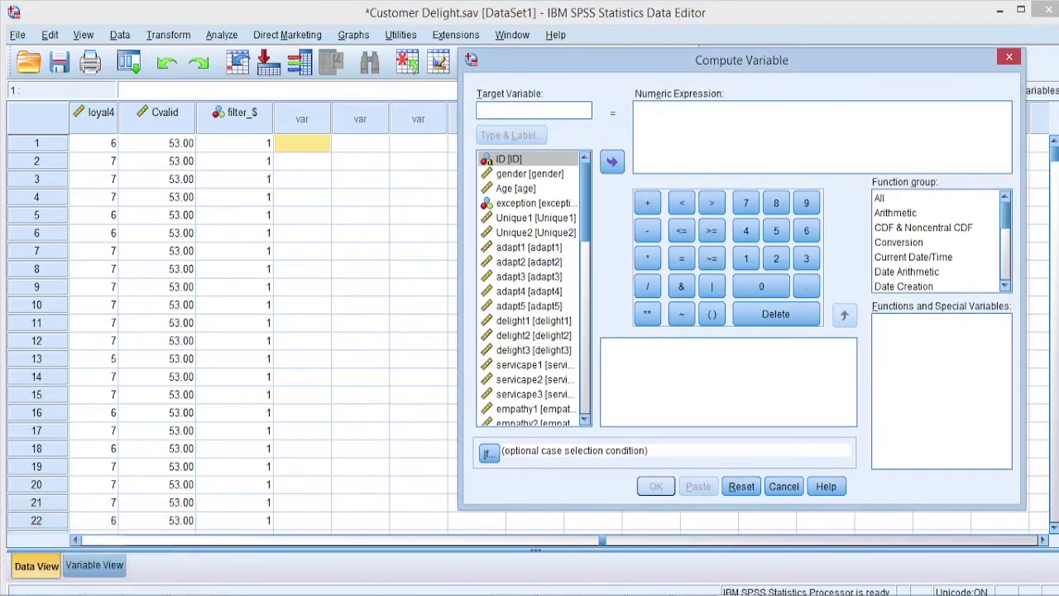
pyautogui.write('Std')
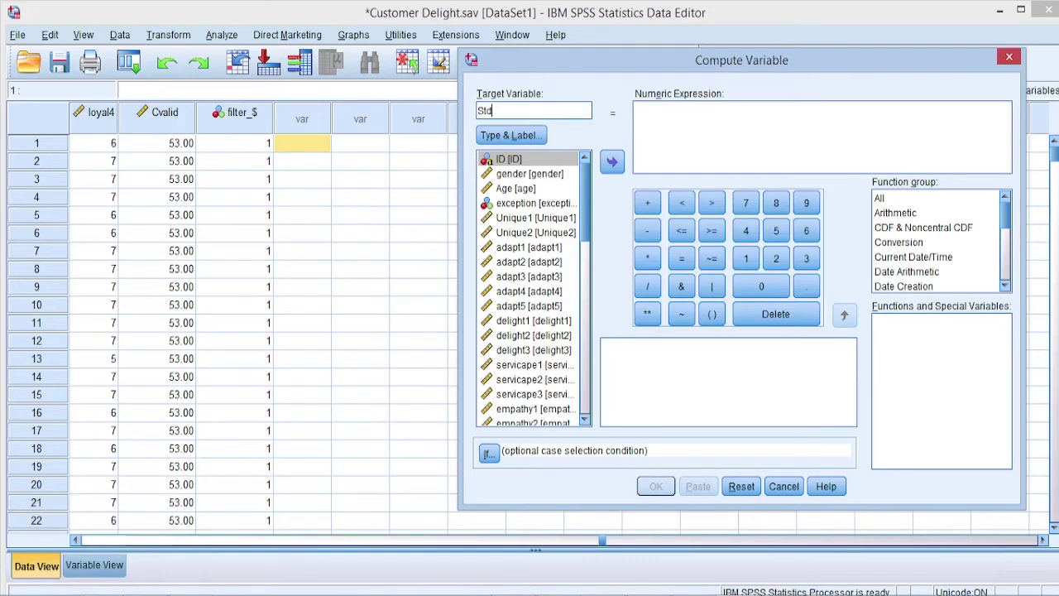
# Step: Find the standard deviation function Sd in the Statistical group and insert it into the numeric expression
pyautogui.click(879, 198)
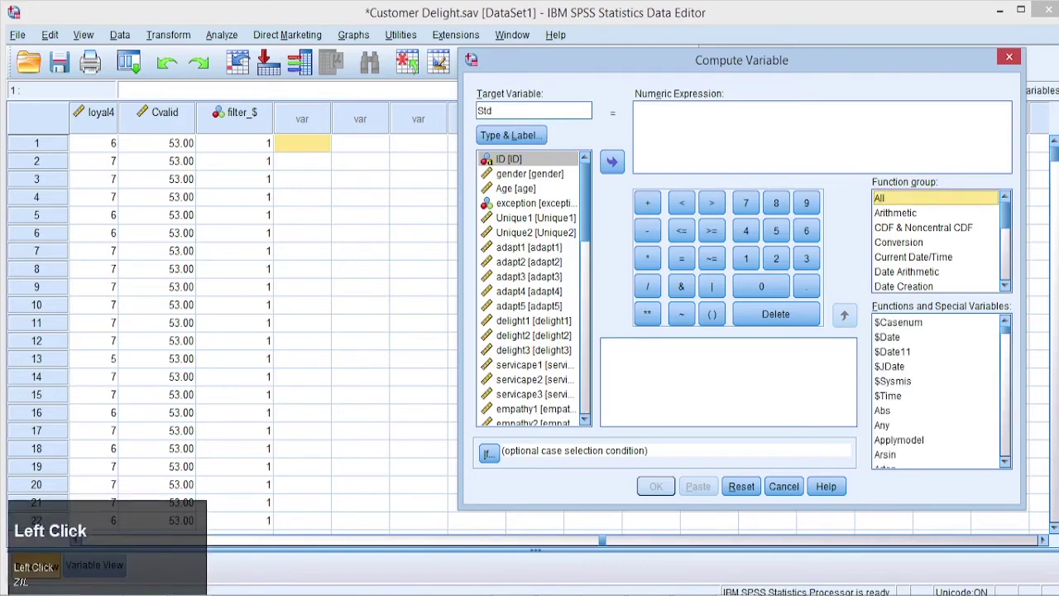
pyautogui.click(882, 410)
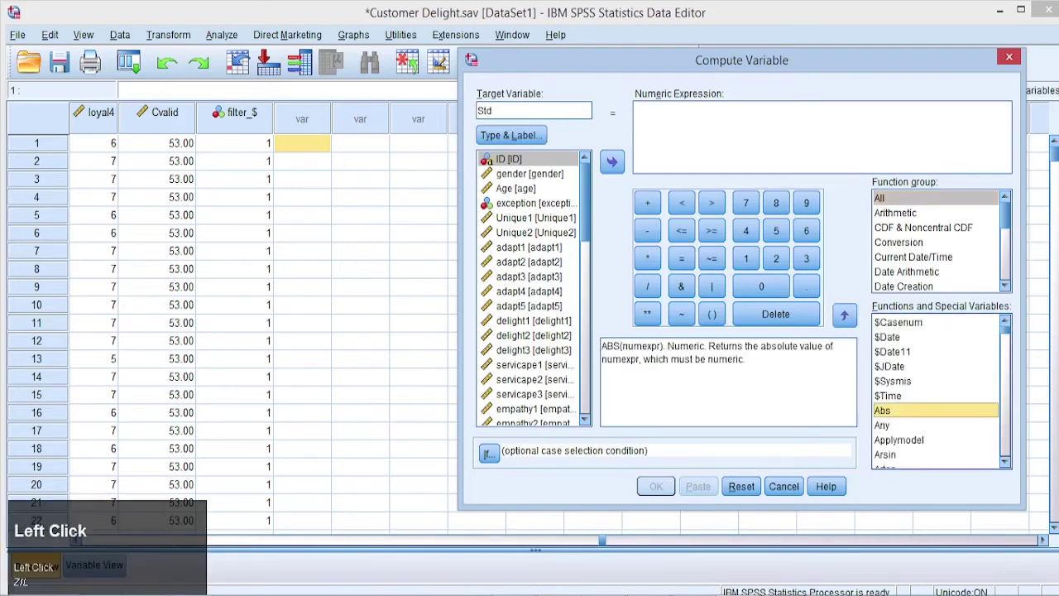
pyautogui.press('s')
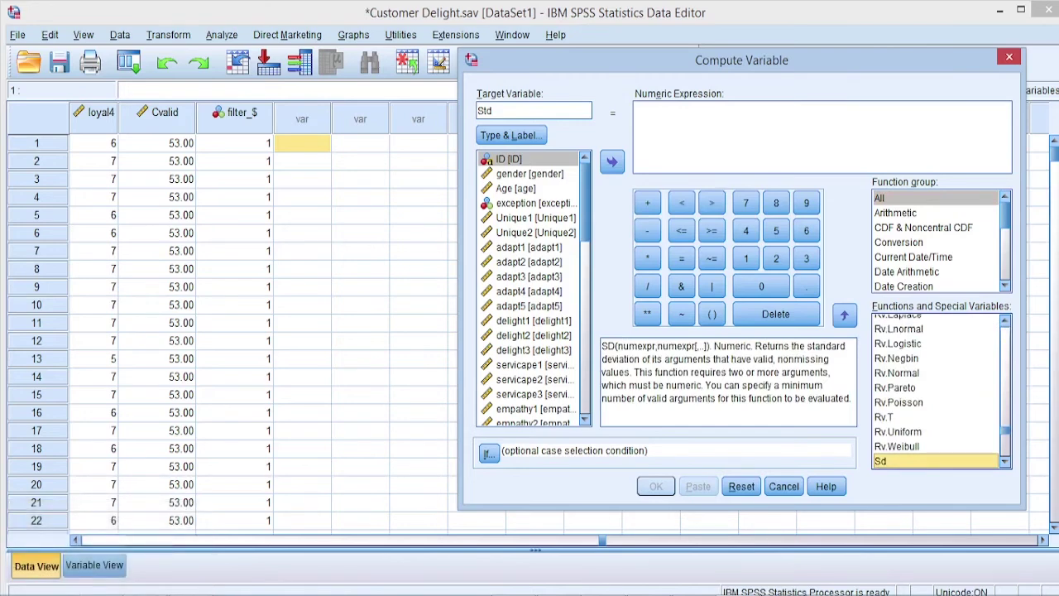
pyautogui.moveTo(1005, 216); pyautogui.dragTo(1005, 263)
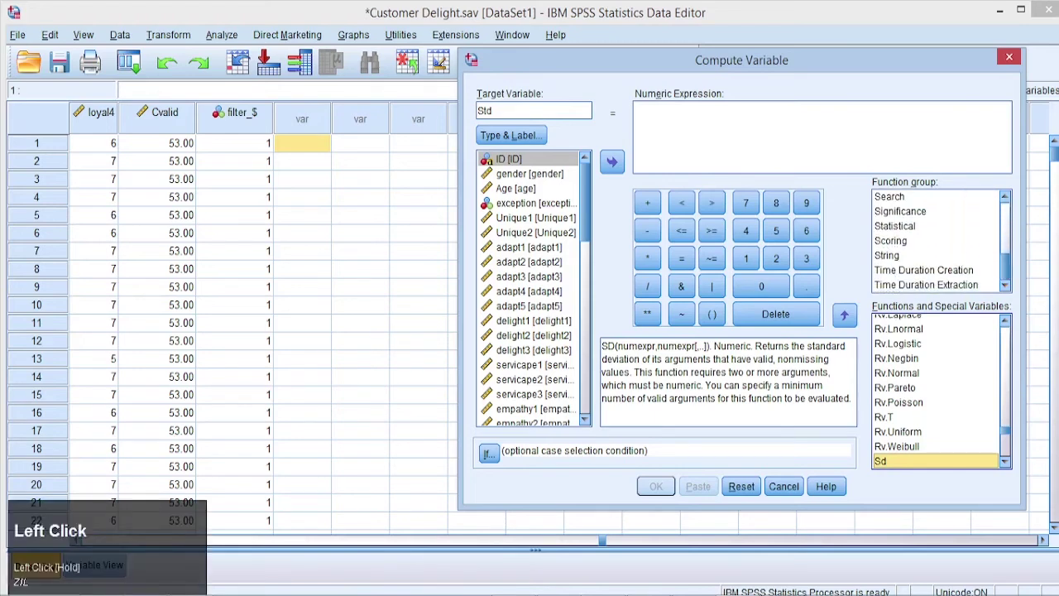
pyautogui.click(894, 226)
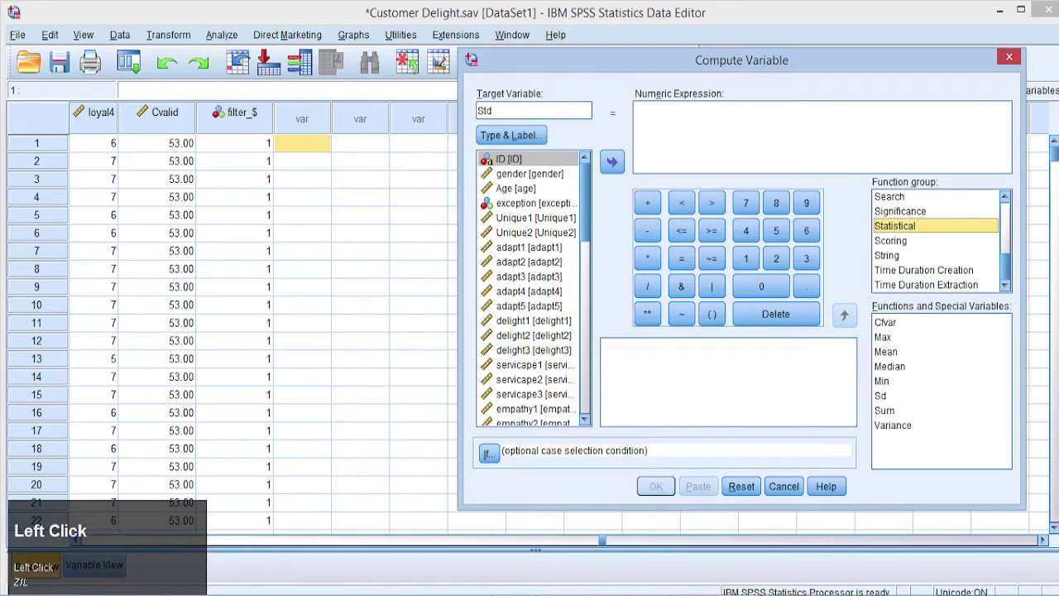
pyautogui.click(881, 396)
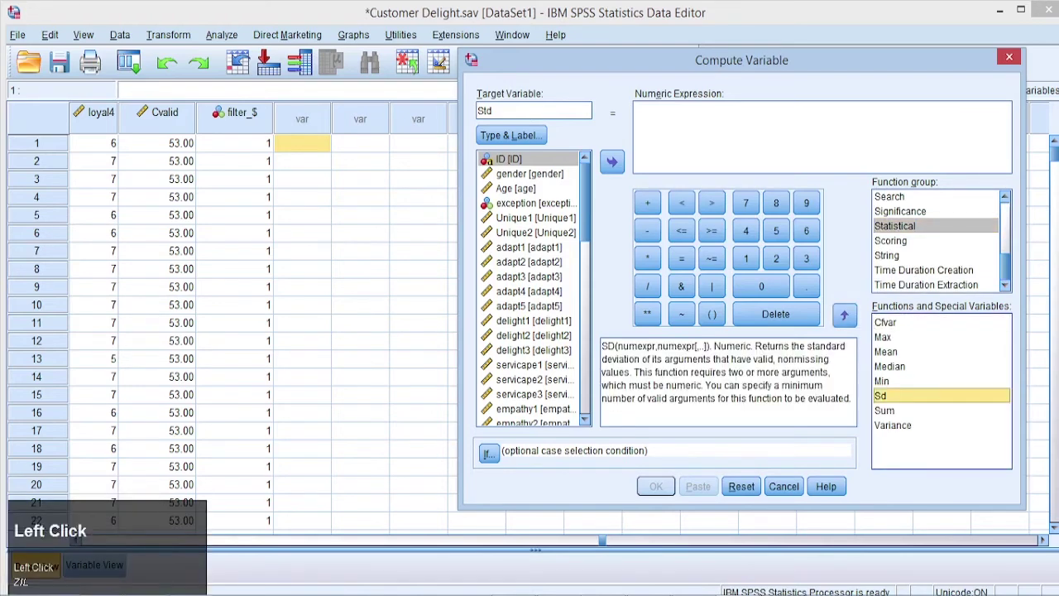
pyautogui.click(535, 218)
pyautogui.click(844, 315)
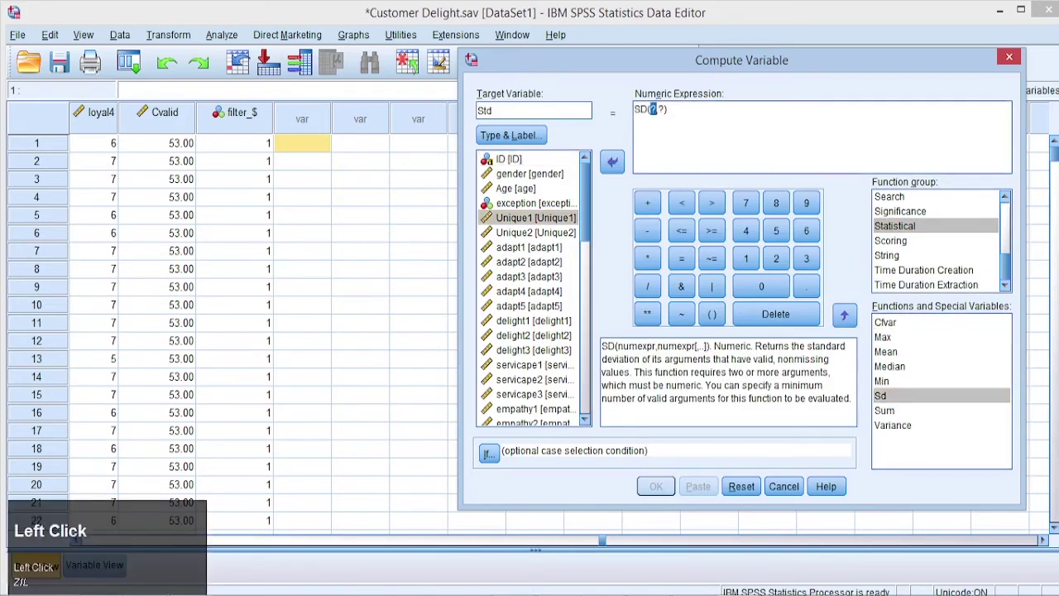
# Step: Fill the SD function's two placeholder arguments with Unique1 and Unique2
pyautogui.click(534, 218)
pyautogui.click(613, 162)
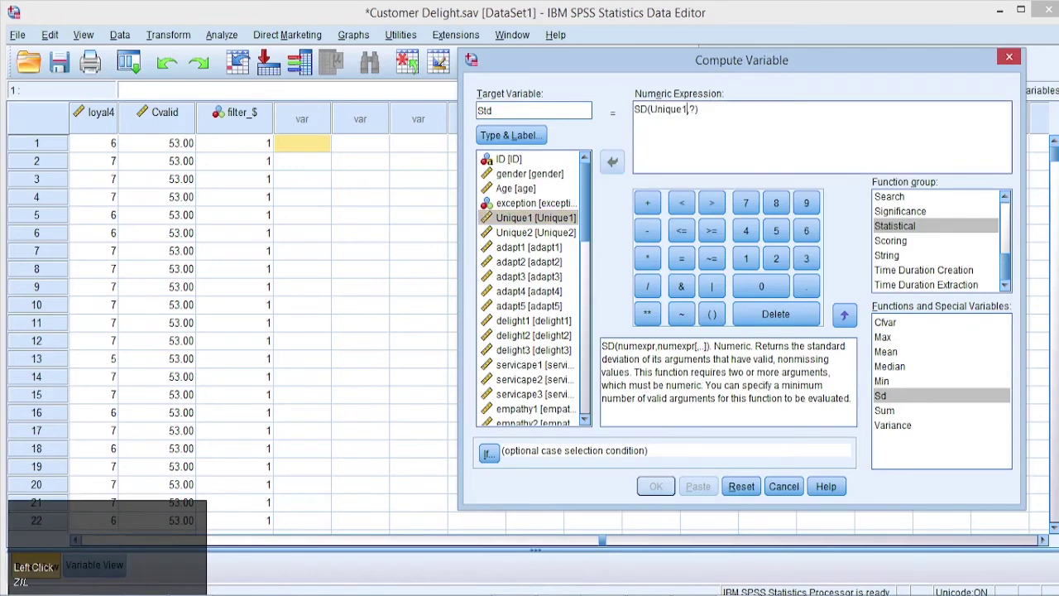
pyautogui.write(',')
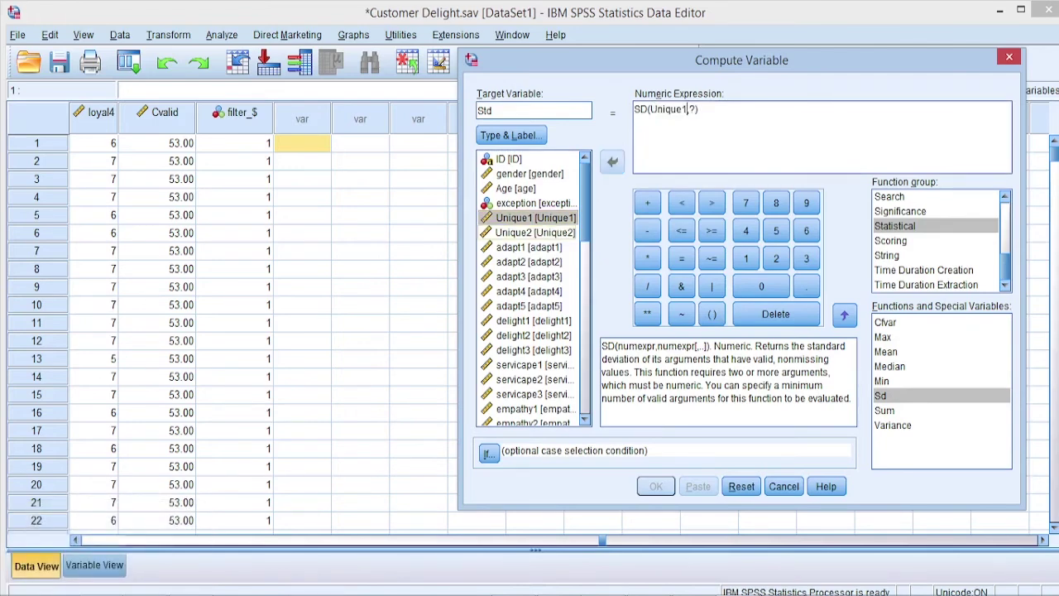
pyautogui.press('Delete')
pyautogui.click(535, 233)
pyautogui.click(612, 162)
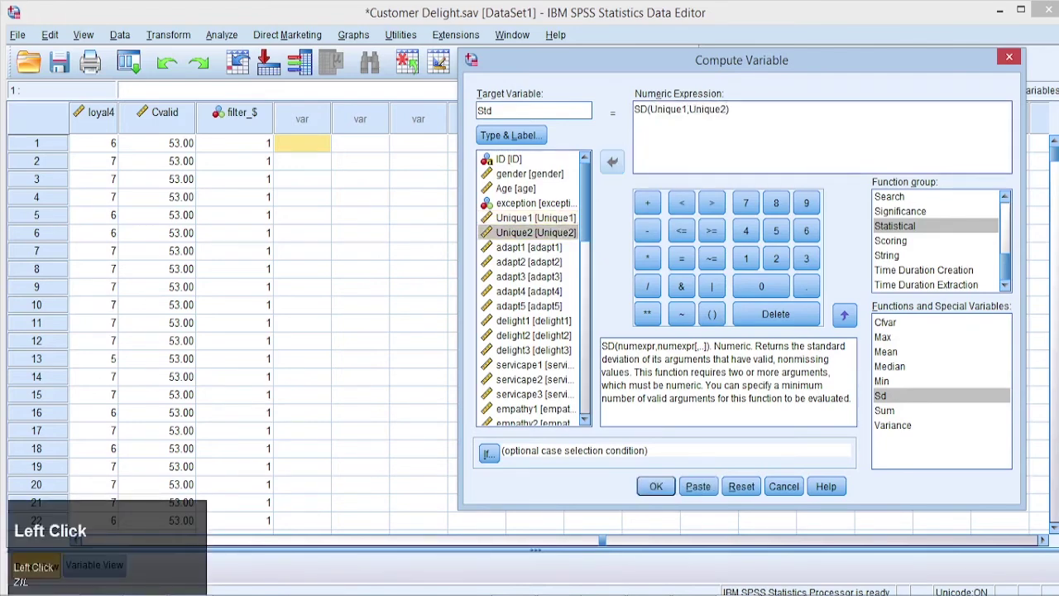
# Step: Add adapt1 through adapt5 to the SD function's arguments, separated by commas
pyautogui.write(',')
pyautogui.doubleClick(529, 247)
pyautogui.write(',adapt1,')
pyautogui.doubleClick(529, 262)
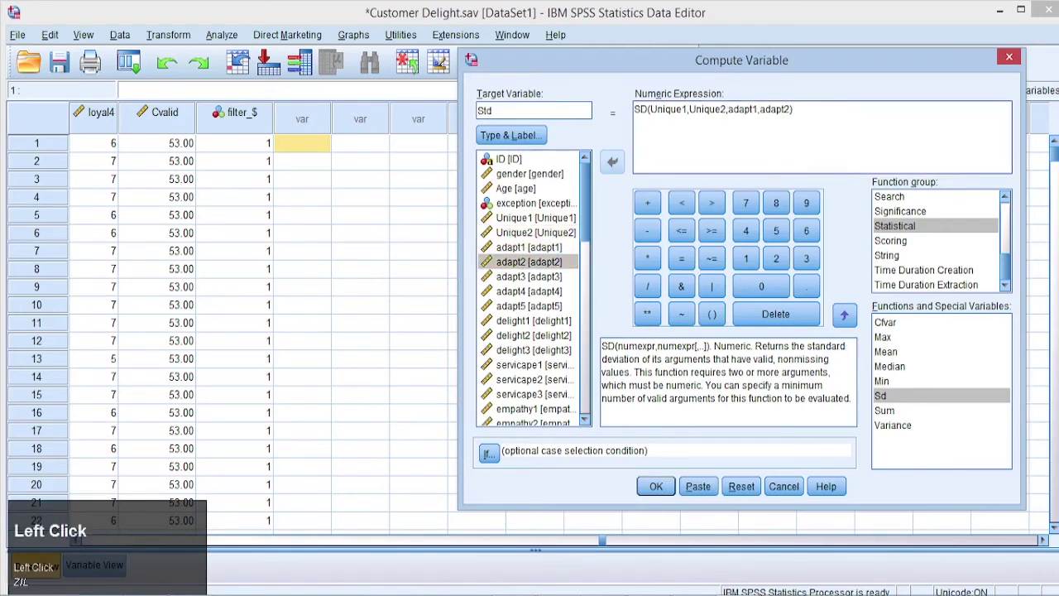
pyautogui.write(',')
pyautogui.doubleClick(529, 276)
pyautogui.write(',adapt3,')
pyautogui.doubleClick(529, 291)
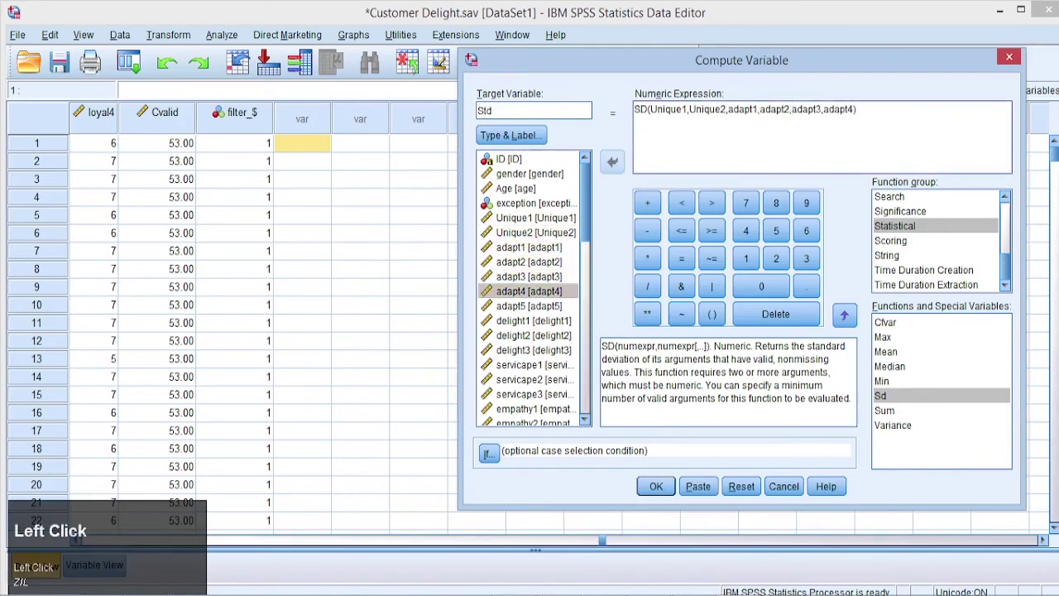
pyautogui.write(',')
pyautogui.doubleClick(529, 306)
pyautogui.write(',adapt5,')
# Step: Add delight1 and delight2 to the SD arguments, ending with a comma for another variable
pyautogui.doubleClick(533, 321)
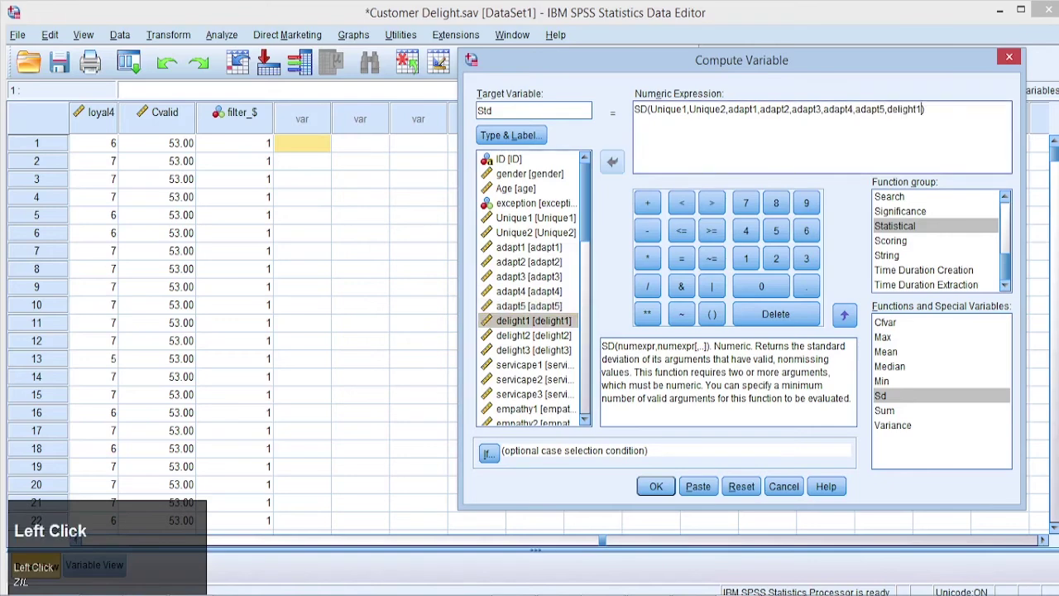
pyautogui.write(',')
pyautogui.doubleClick(534, 335)
pyautogui.write(',delight2,')
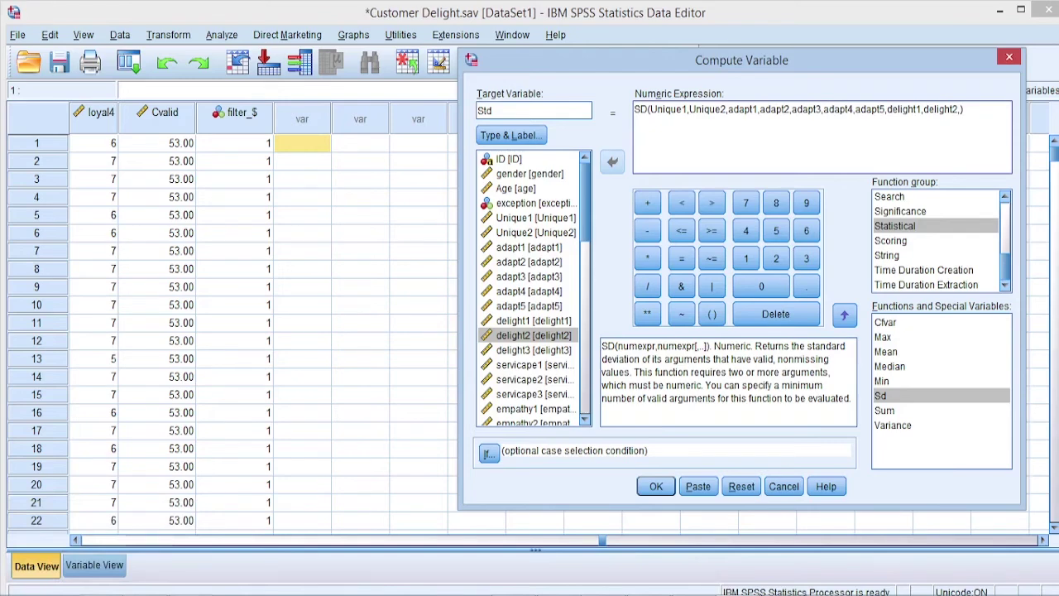
pyautogui.click(534, 335)
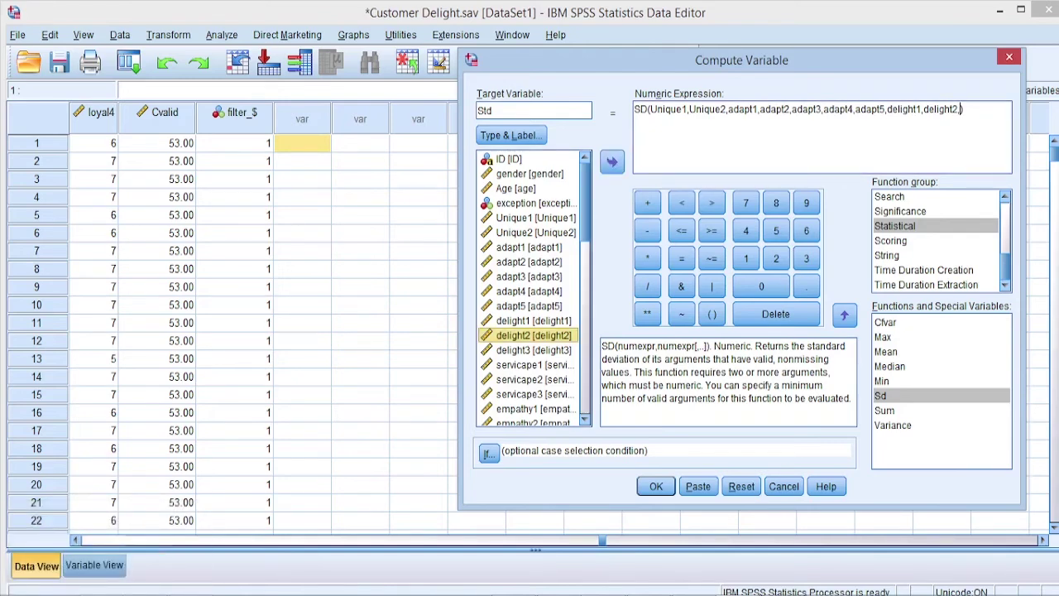
# Step: Copy the variable names from Unique1 through loyal4 out of the dataset's variable definitions
pyautogui.click(95, 566)
pyautogui.moveTo(86, 125); pyautogui.dragTo(86, 269)
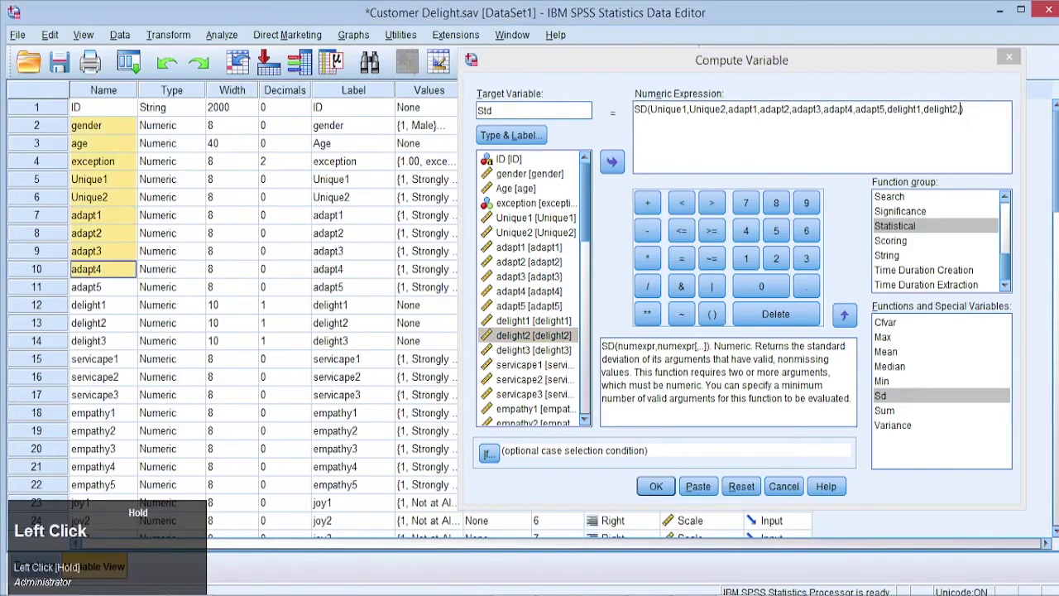
pyautogui.click(103, 179)
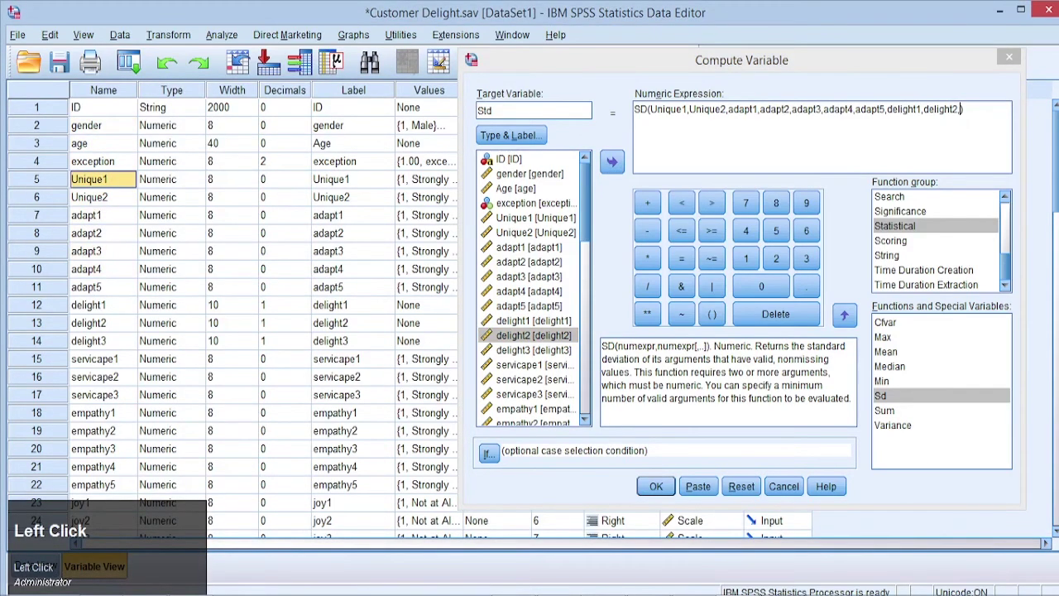
pyautogui.moveTo(88, 178); pyautogui.dragTo(89, 265)
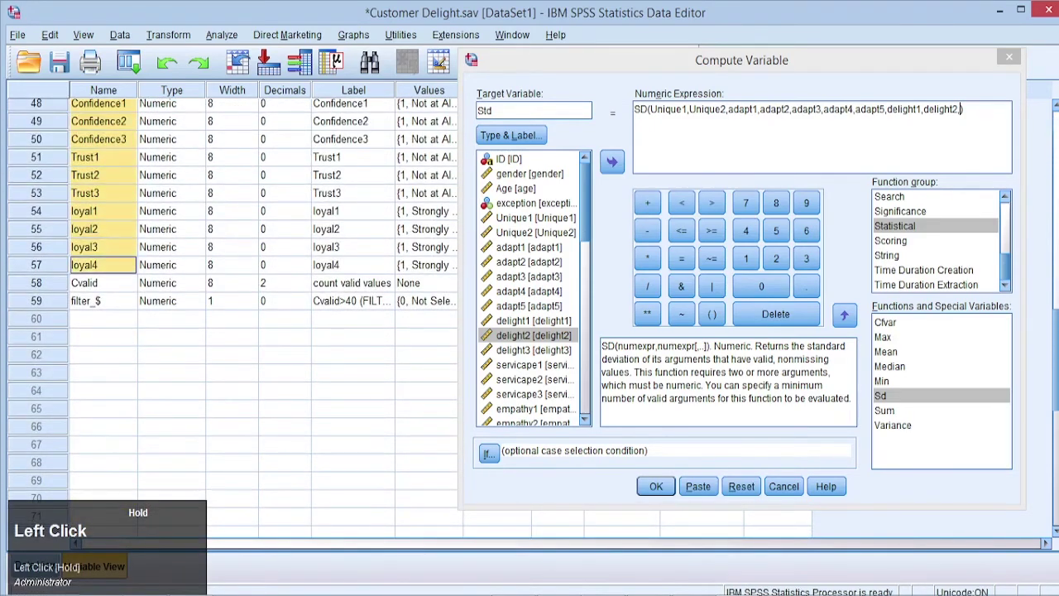
pyautogui.hotkey('ctrl', 'c')
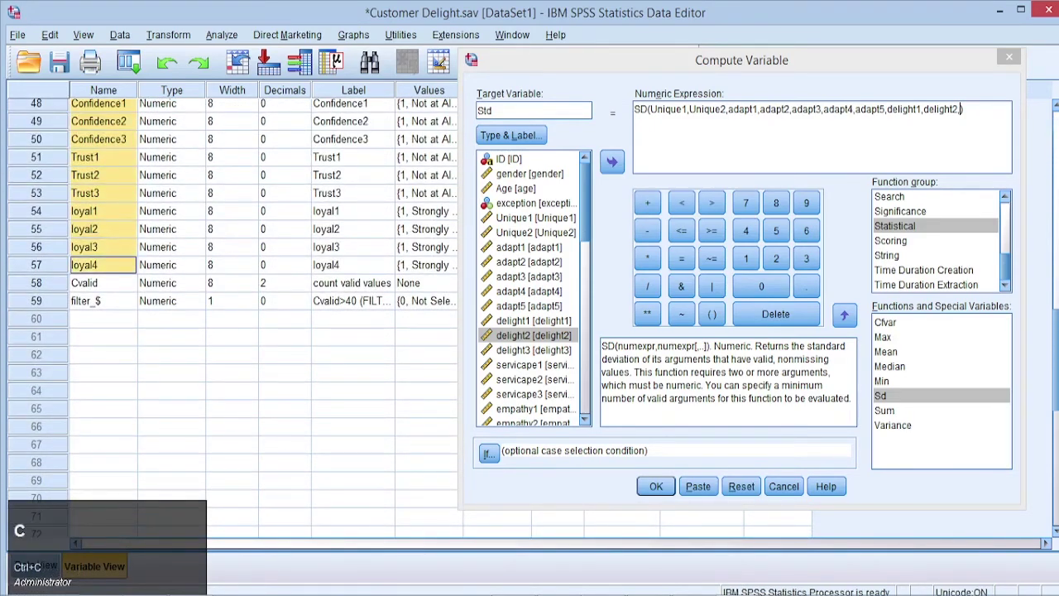
# Step: Launch Excel 2013 and create a blank workbook
pyautogui.press('super')
pyautogui.write('excel2vCard')
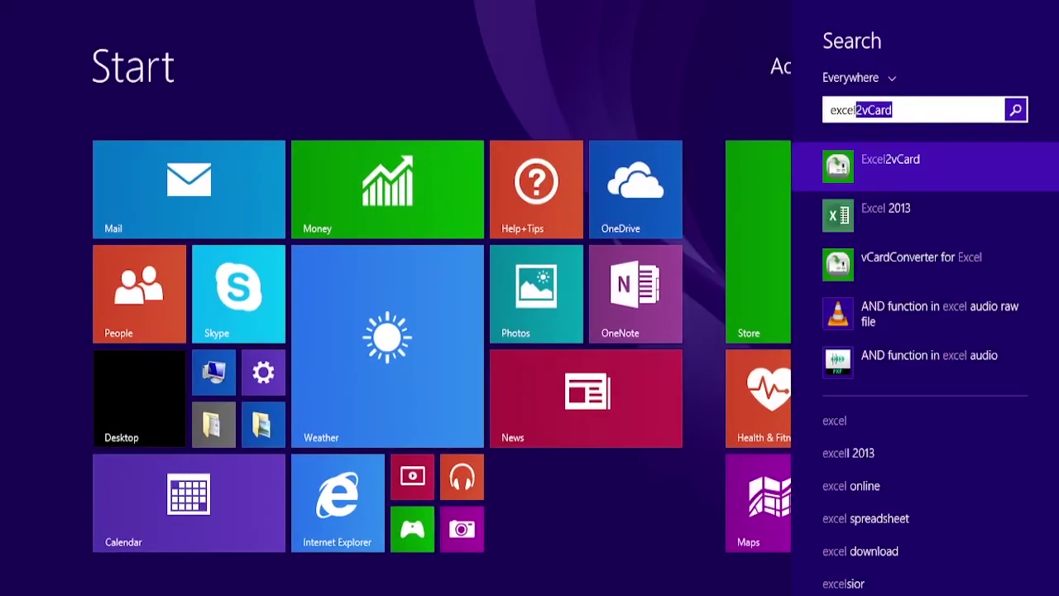
pyautogui.press('Down')
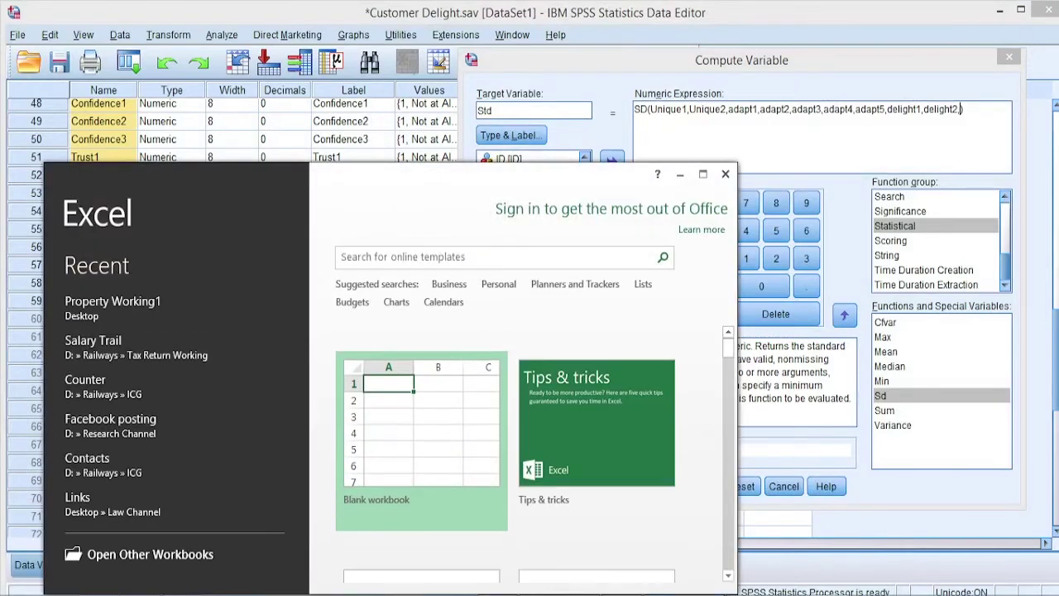
pyautogui.click(422, 439)
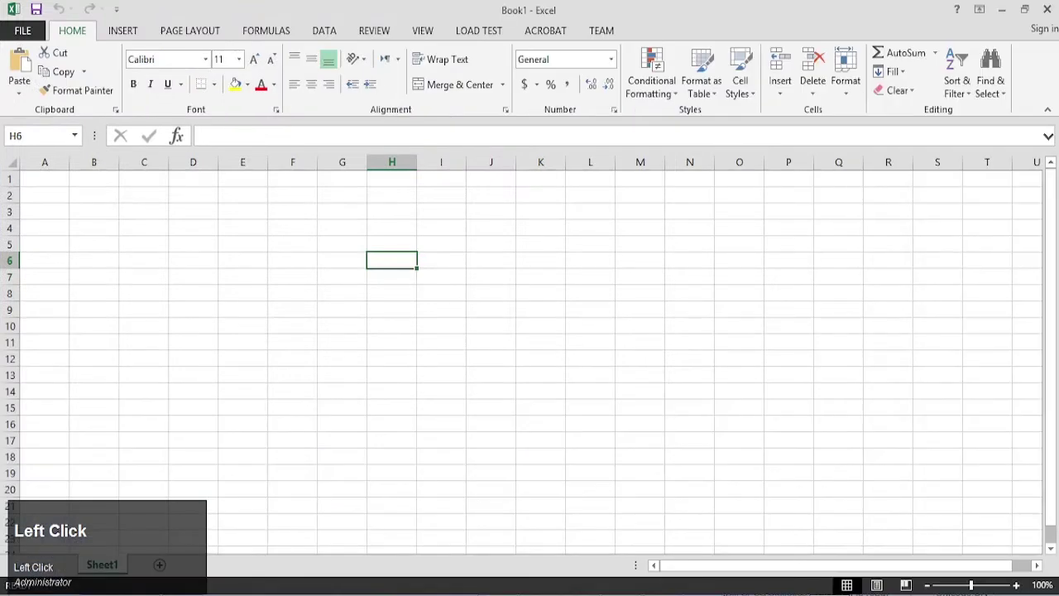
# Step: Paste the copied variable names into column B of the blank sheet, starting at B2
pyautogui.hotkey('ctrl', 'v')
pyautogui.press('Right')
pyautogui.press('Right')
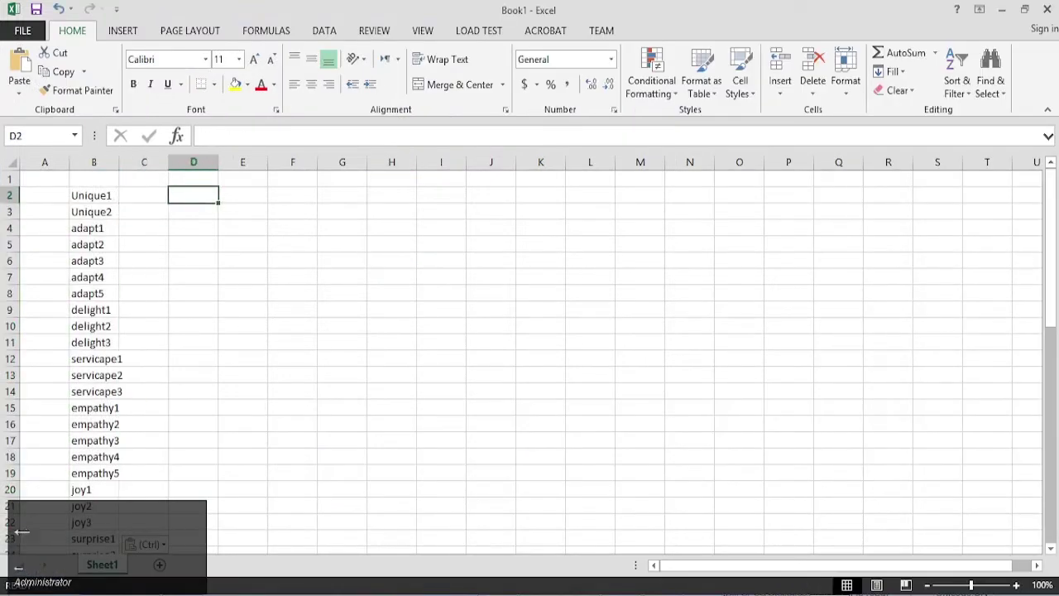
pyautogui.press('Left')
pyautogui.press('Left')
# Step: Enter =B54 in D54 so it repeats the last variable name in the list
pyautogui.hotkey('ctrl', 'Down')
pyautogui.press('Right')
pyautogui.press('Right')
pyautogui.write('=concatenagt')
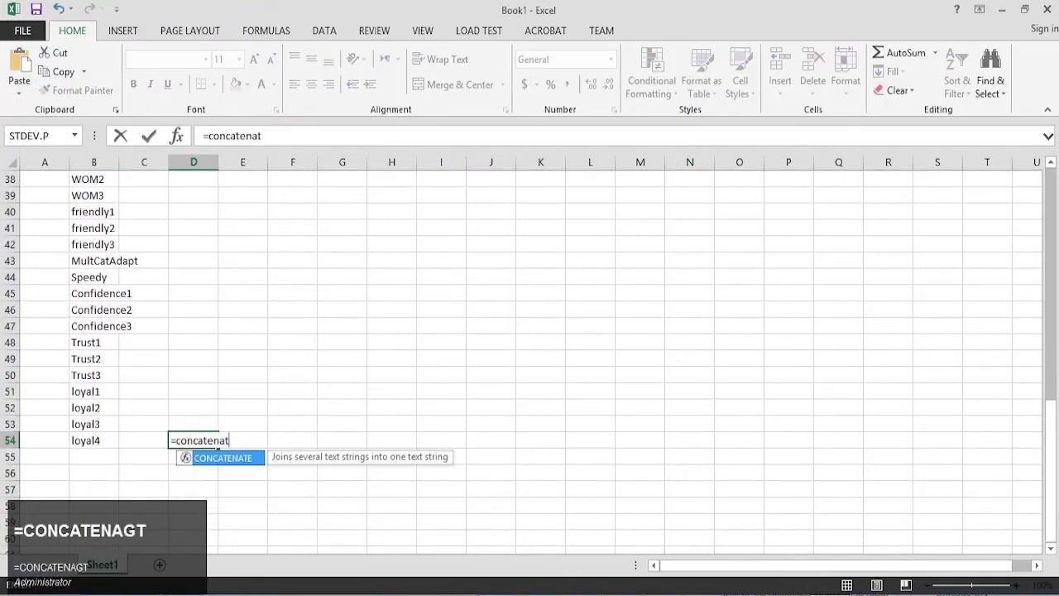
pyautogui.press('Escape')
pyautogui.press('Left')
pyautogui.press('Left')
pyautogui.press('Right')
pyautogui.press('Right')
pyautogui.write('=b54')
pyautogui.press('Up')
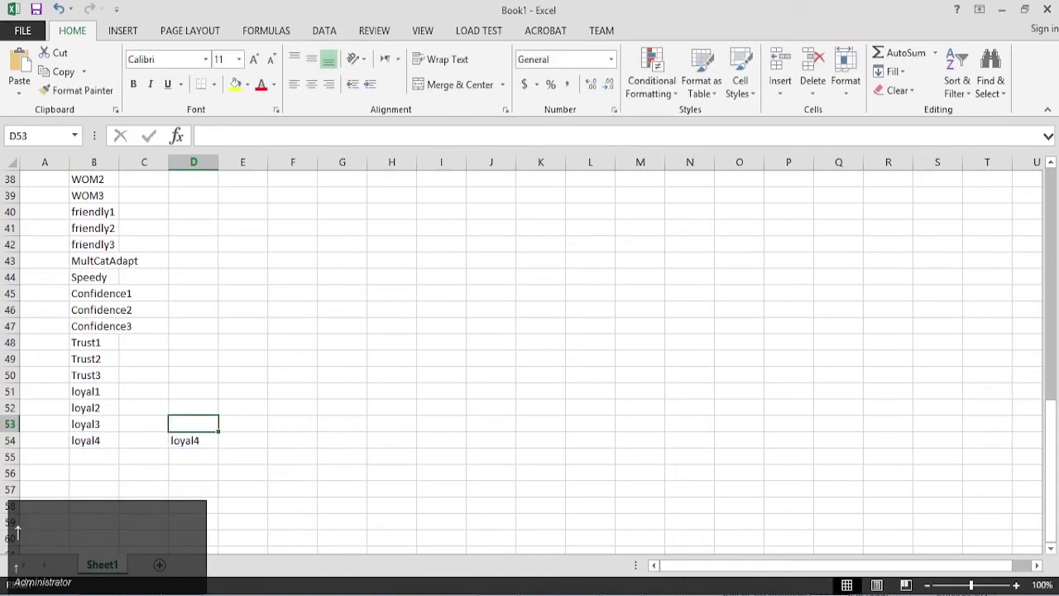
# Step: Enter =CONCATENATE(B53,D54) in D53 to join loyal3 with the text in the cell below
pyautogui.write('=concatenate(')
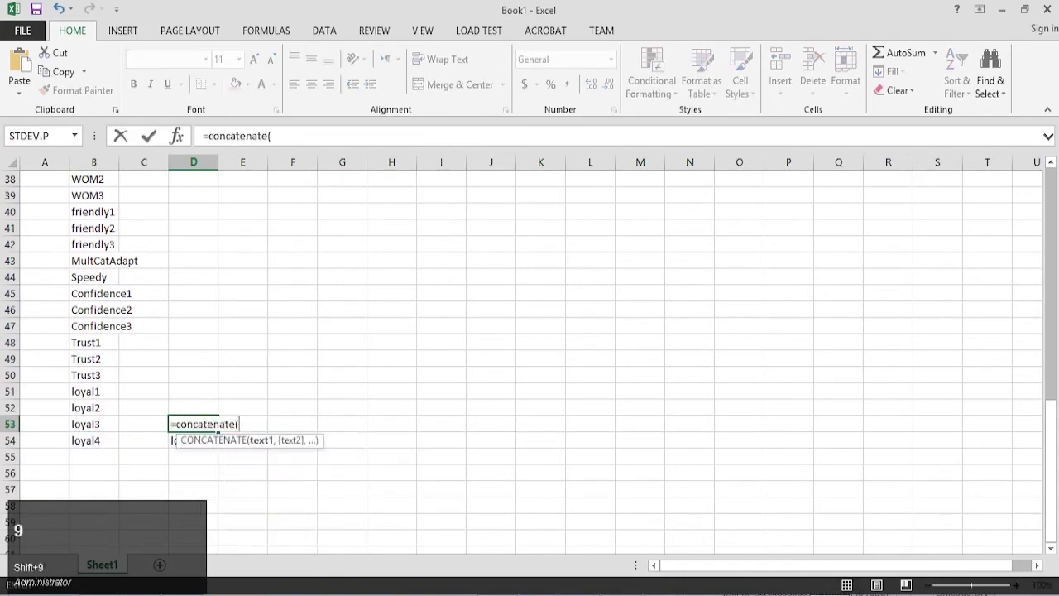
pyautogui.press('Left')
pyautogui.press('Left')
pyautogui.write(',')
pyautogui.press('Down')
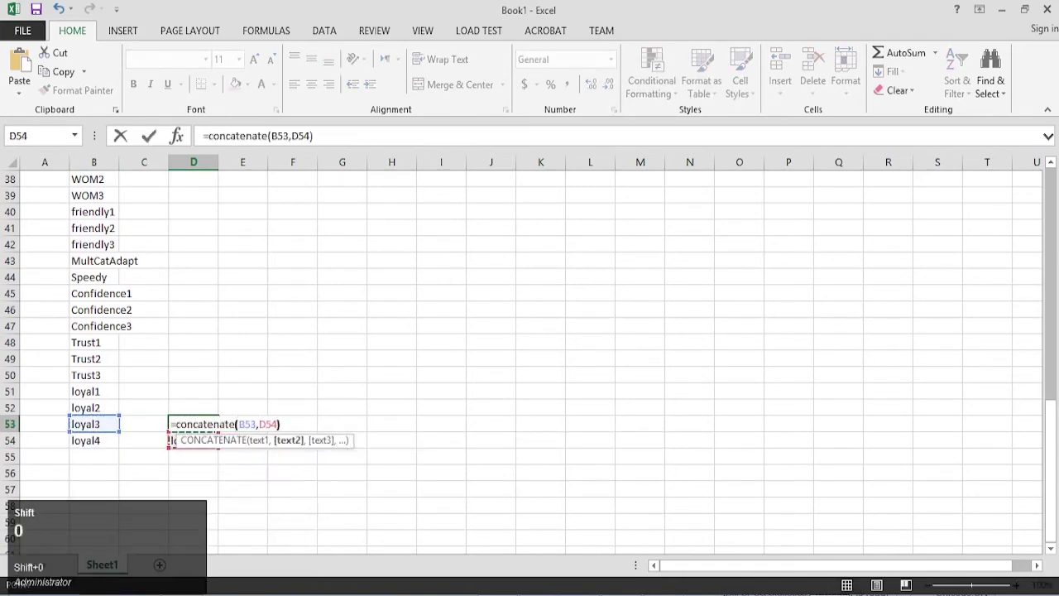
pyautogui.write(')')
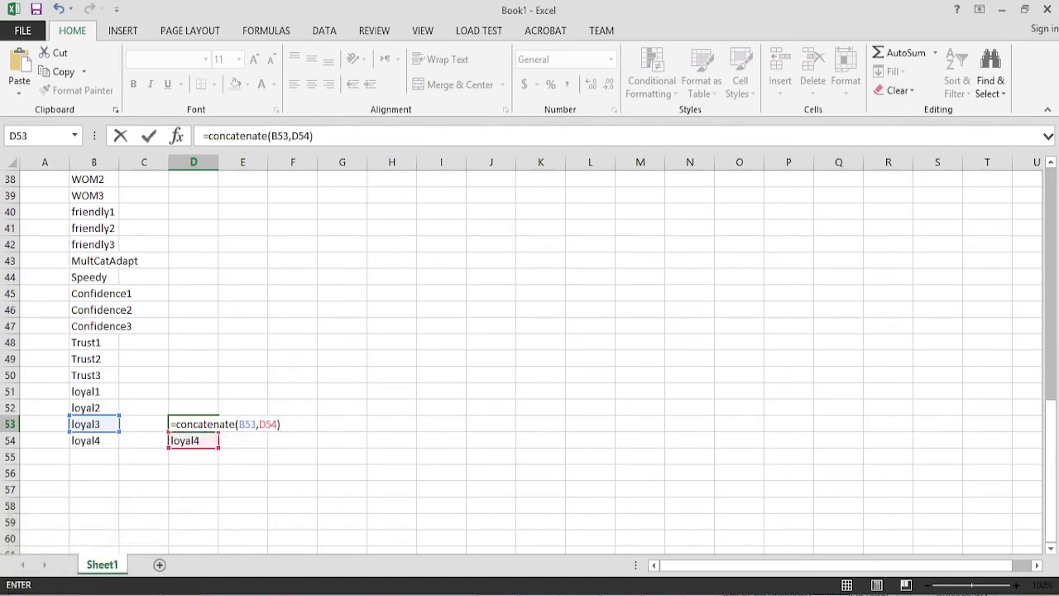
pyautogui.press('Return')
# Step: Add a comma separator to the D53 formula, making it =CONCATENATE(B53,",",D54)
pyautogui.click(1017, 585)
pyautogui.click(1016, 585)
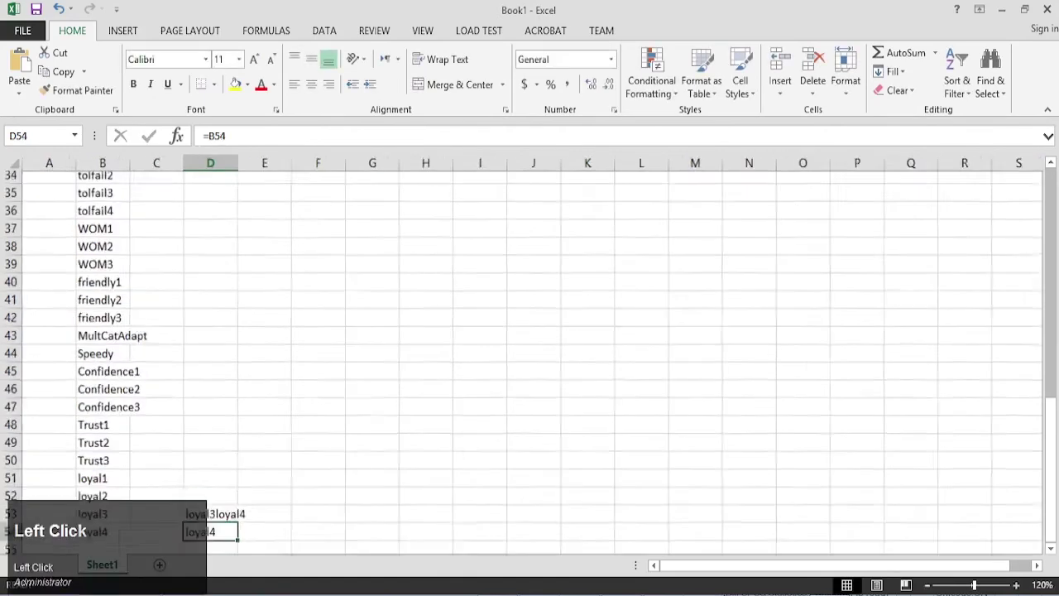
pyautogui.click(235, 516)
pyautogui.click(302, 136)
pyautogui.press('Right')
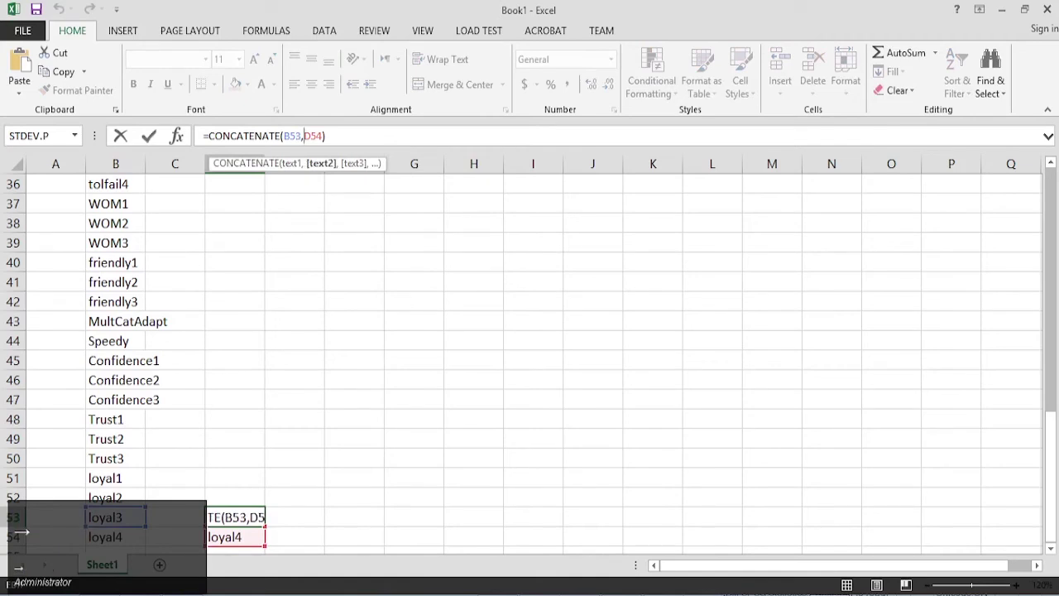
pyautogui.write('",",')
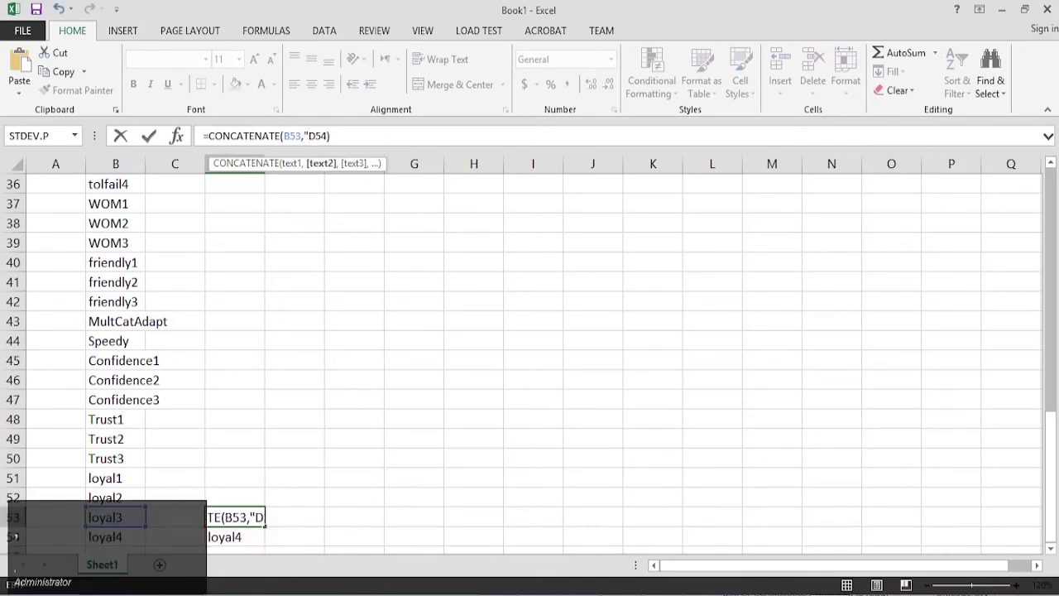
pyautogui.press('Return')
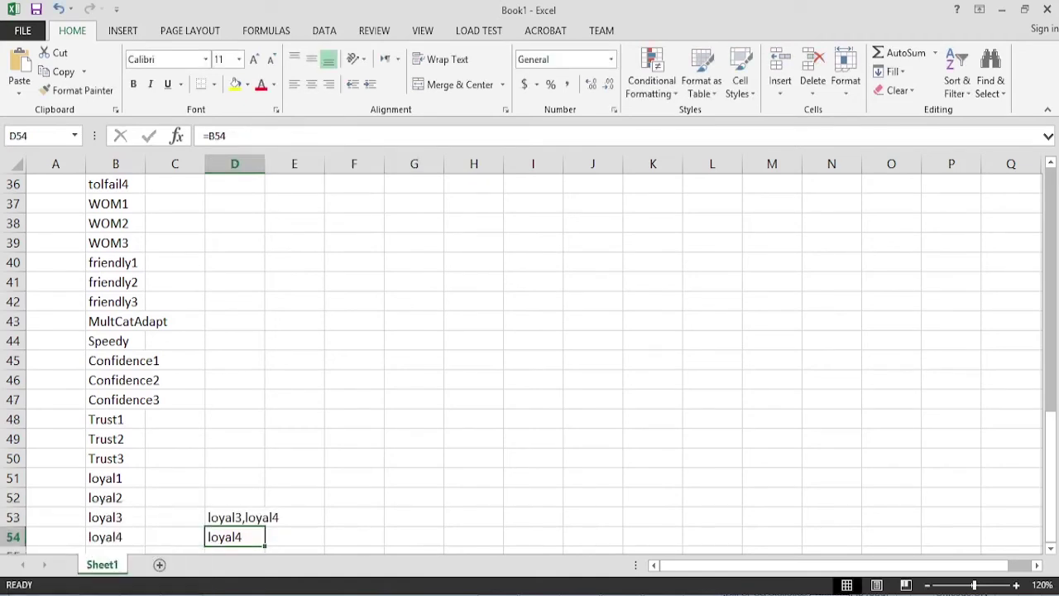
# Step: Copy the D53 formula up column D through D2 and copy the full comma-separated list from D2
pyautogui.press('Up')
pyautogui.hotkey('ctrl', 'c')
pyautogui.press('Up')
pyautogui.hotkey('shift', 'Up')
pyautogui.hotkey('shift', 'Up')
pyautogui.hotkey('shift', 'Up')
pyautogui.hotkey('shift', 'Up')
pyautogui.hotkey('shift', 'Up')
pyautogui.hotkey('shift', 'Up')
pyautogui.hotkey('shift', 'Up')
pyautogui.hotkey('shift', 'Up')
pyautogui.hotkey('shift', 'Up')
pyautogui.hotkey('shift', 'Up')
pyautogui.hotkey('shift', 'Up')
pyautogui.hotkey('shift', 'Up')
pyautogui.hotkey('shift', 'Up')
pyautogui.hotkey('shift', 'Up')
pyautogui.hotkey('shift', 'Up')
pyautogui.hotkey('shift', 'Up')
pyautogui.hotkey('shift', 'Up')
pyautogui.hotkey('shift', 'Up')
pyautogui.hotkey('shift', 'Up')
pyautogui.hotkey('shift', 'Up')
pyautogui.hotkey('shift', 'Up')
pyautogui.press('Return')
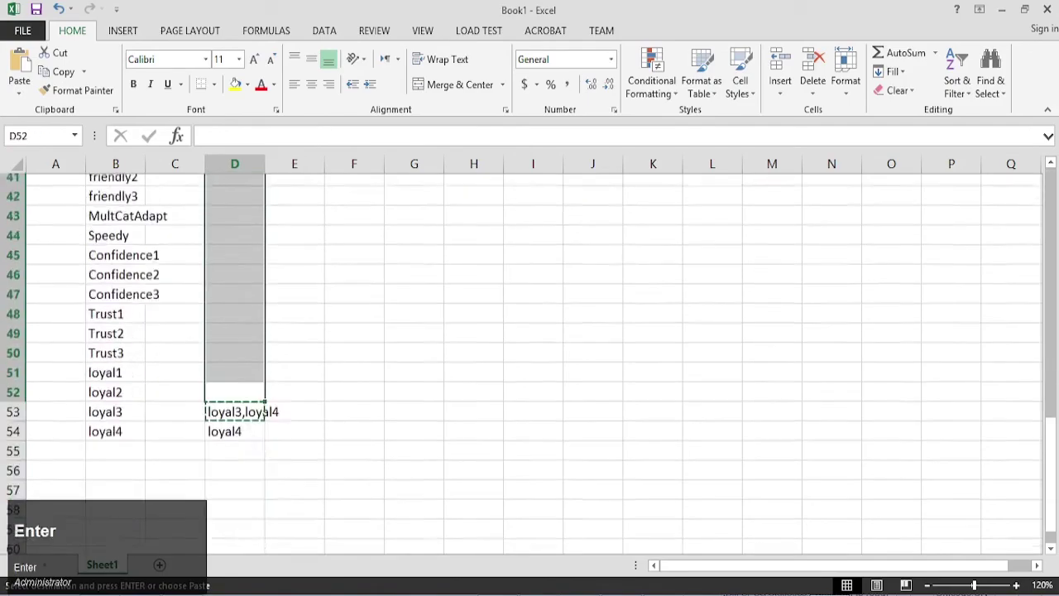
pyautogui.hotkey('ctrl', 'Up')
pyautogui.hotkey('ctrl', 'c')
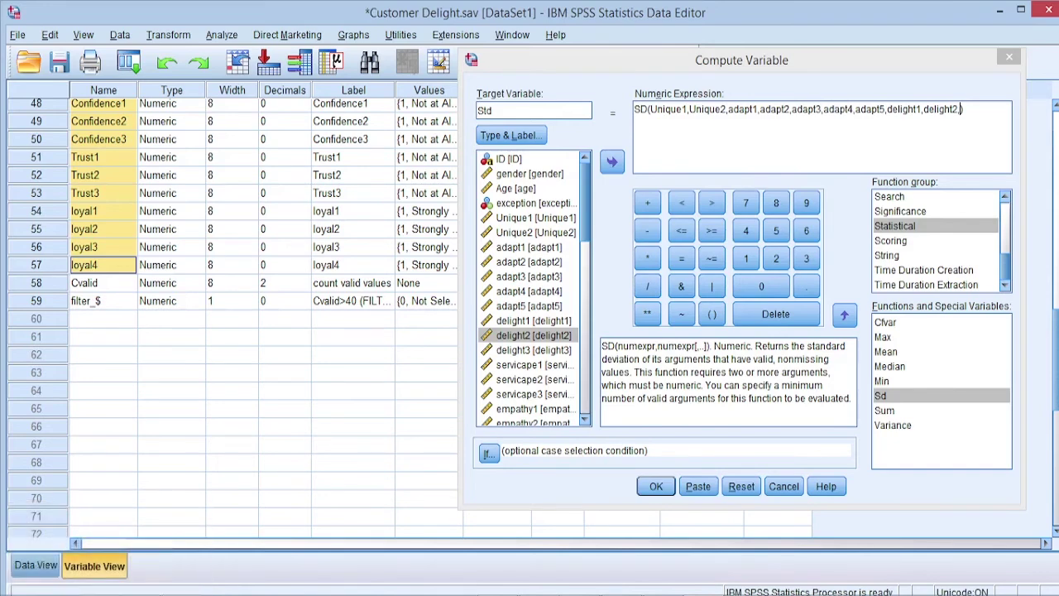
# Step: Switch back to SPSS, clear the numeric expression for Std and insert a fresh SD function
pyautogui.moveTo(965, 109); pyautogui.dragTo(635, 109)
pyautogui.press('BackSpace')
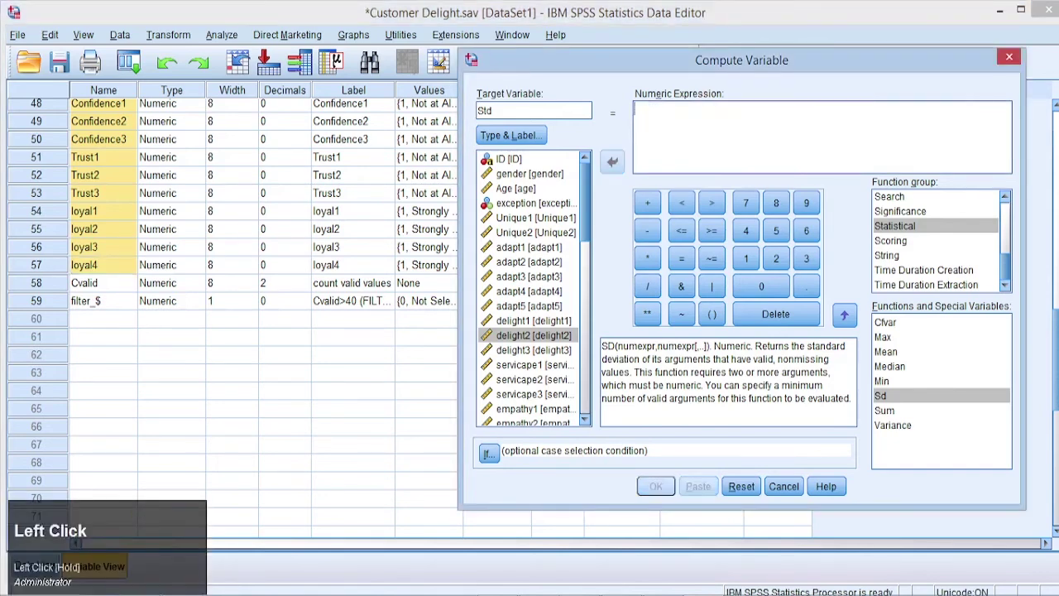
pyautogui.click(844, 314)
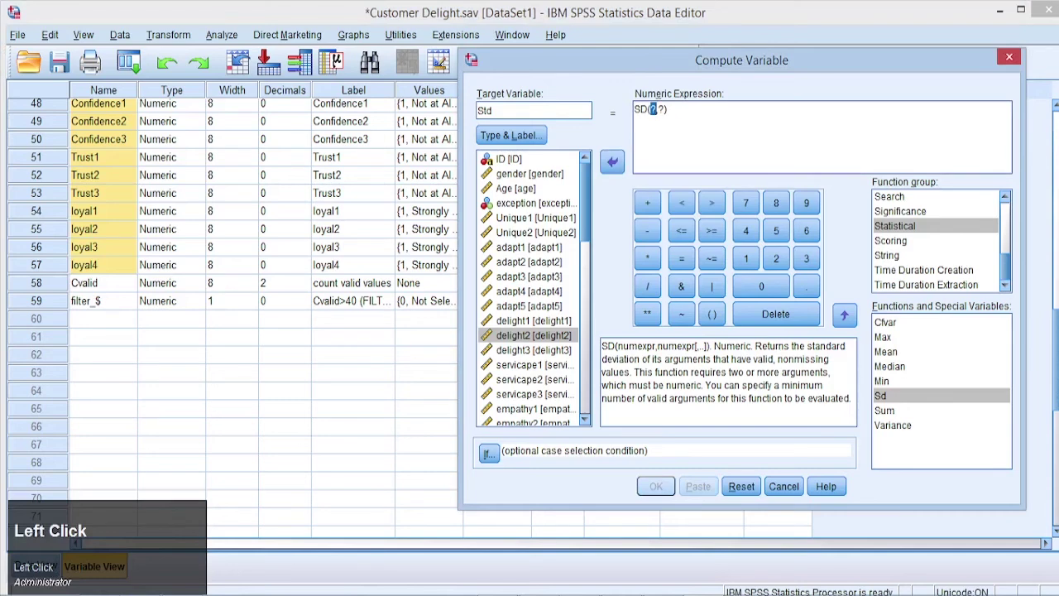
# Step: Replace the SD placeholders with the copied variable list, remove the stray line break before the closing parenthesis, and run the computation
pyautogui.click(665, 109)
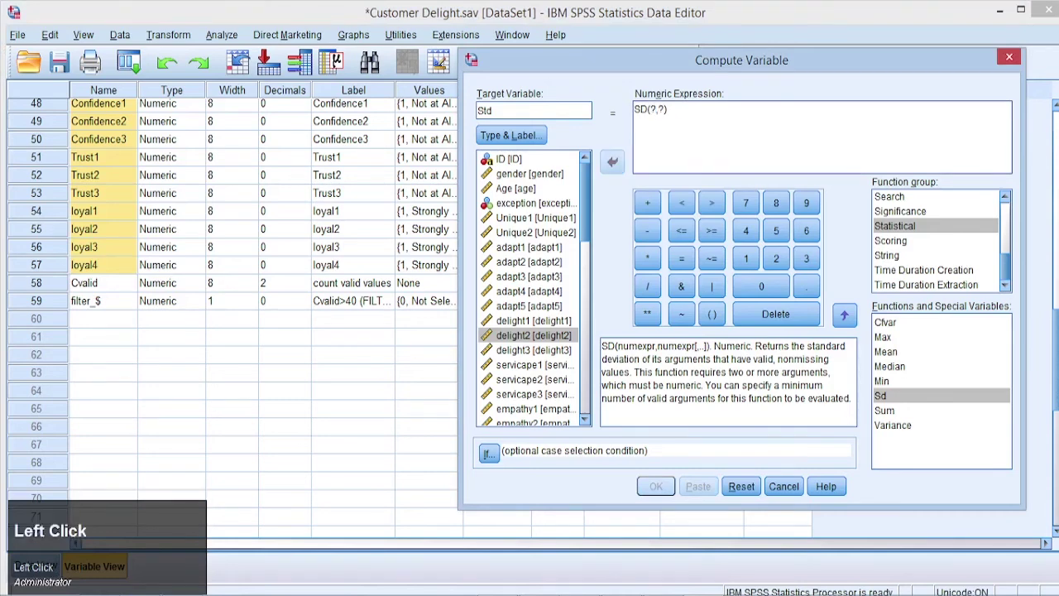
pyautogui.press('BackSpace')
pyautogui.hotkey('ctrl', 'v')
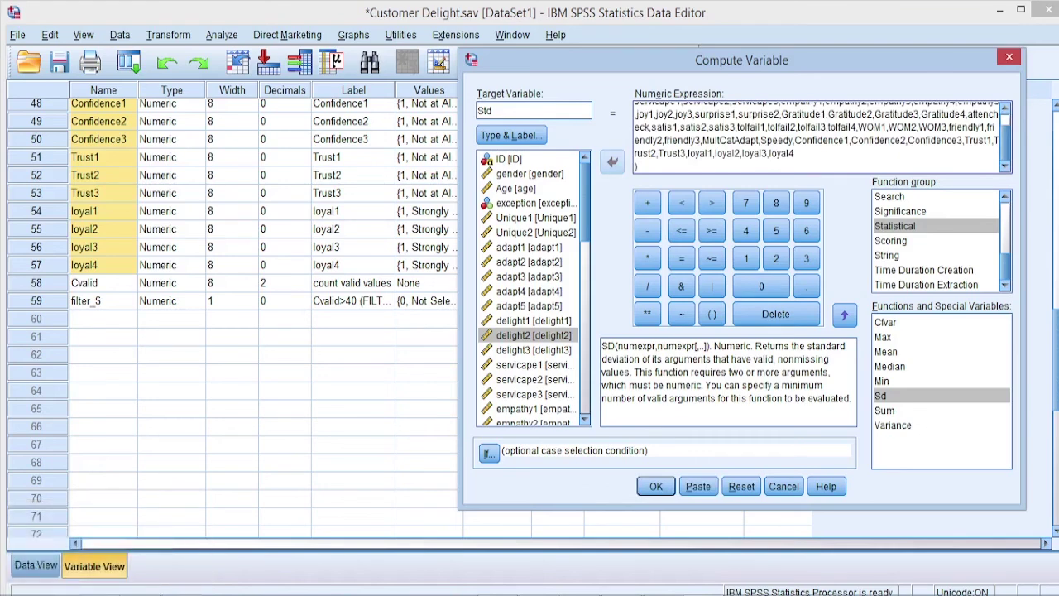
pyautogui.press('BackSpace')
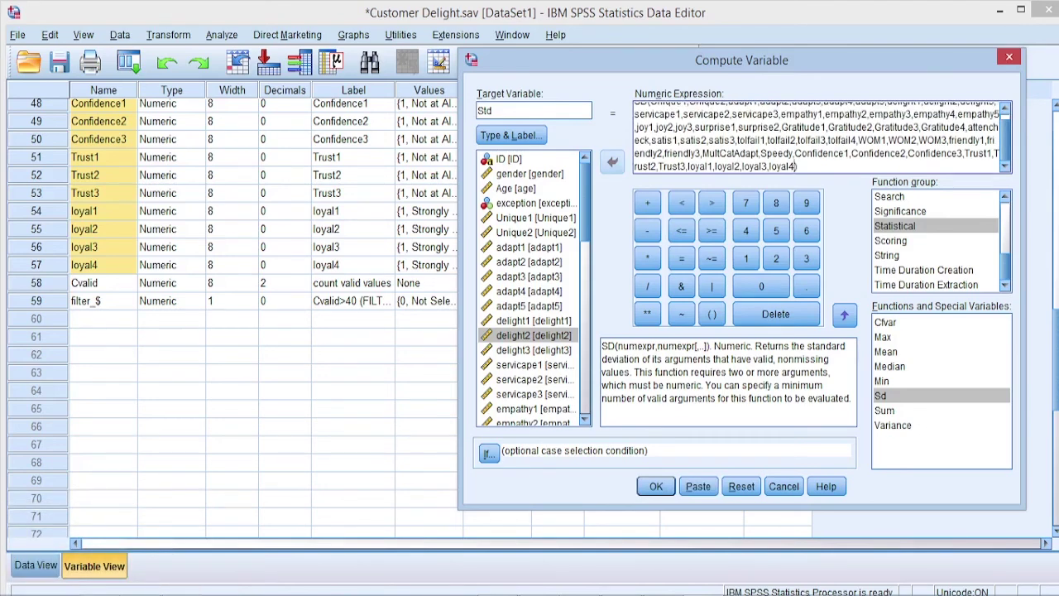
pyautogui.click(660, 101)
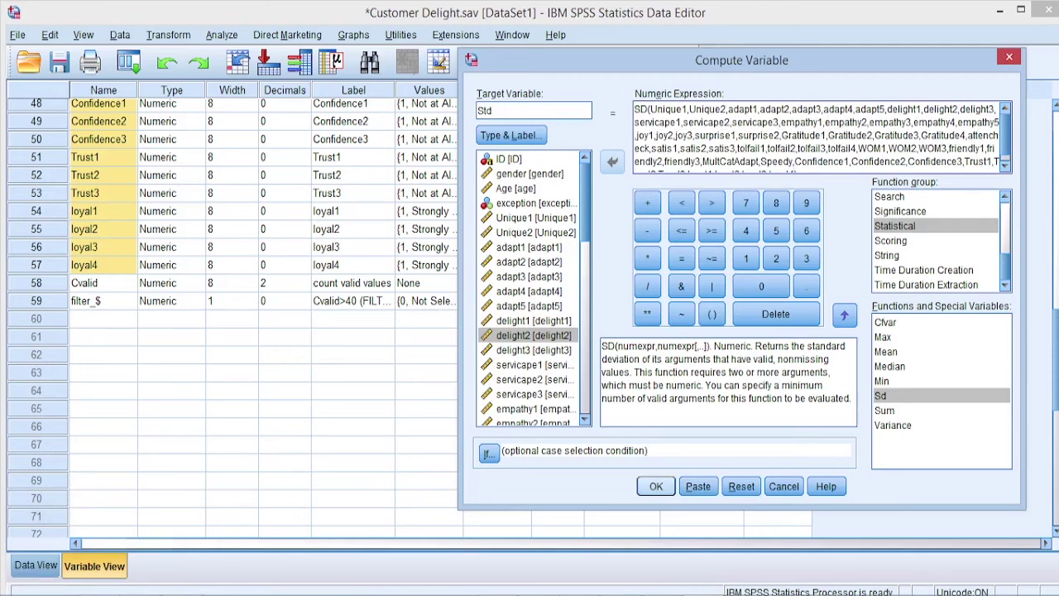
pyautogui.click(656, 485)
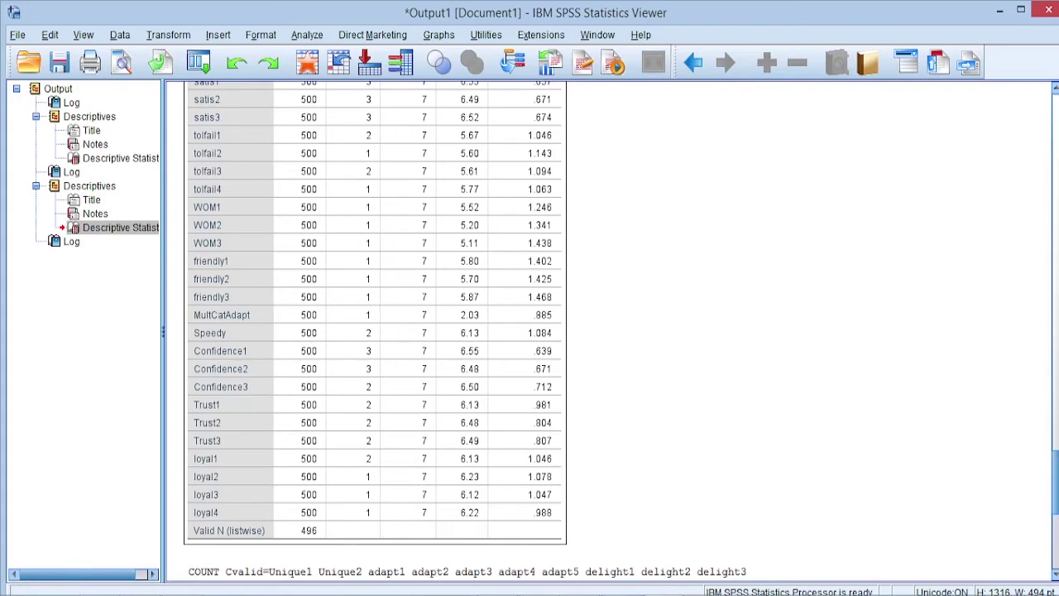
# Step: Return to the dataset's case data and examine the Std values from the first case down to case 17
pyautogui.moveTo(1054, 483); pyautogui.dragTo(1054, 537)
pyautogui.click(999, 10)
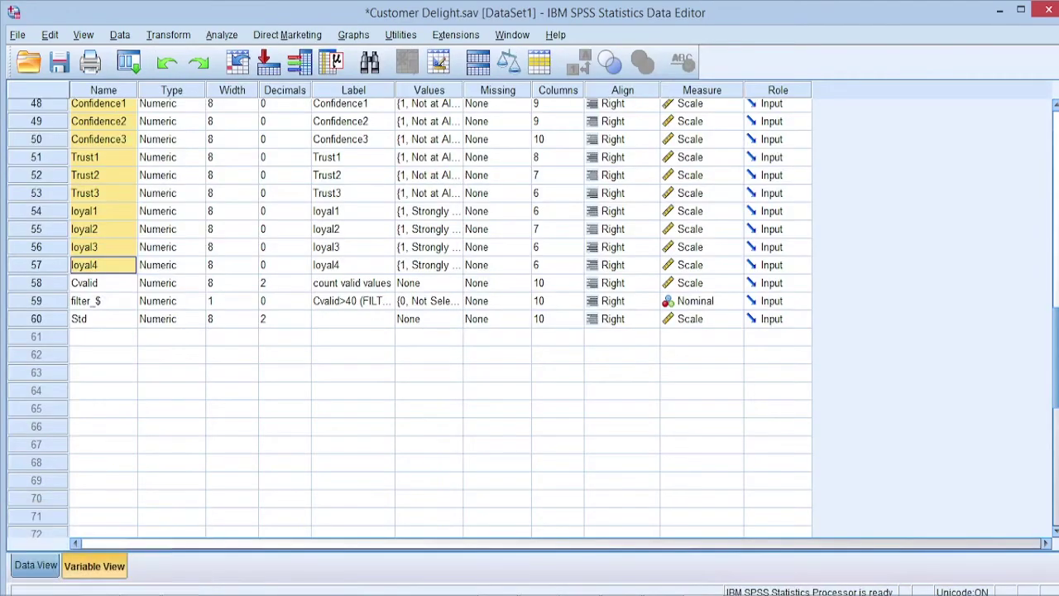
pyautogui.click(36, 566)
pyautogui.press('Down')
pyautogui.press('Down')
pyautogui.press('Down')
pyautogui.press('Down')
pyautogui.press('Down')
pyautogui.press('Down')
pyautogui.press('Down')
pyautogui.press('Down')
pyautogui.press('Down')
pyautogui.press('Down')
pyautogui.press('Down')
pyautogui.press('Down')
pyautogui.press('Down')
pyautogui.press('Down')
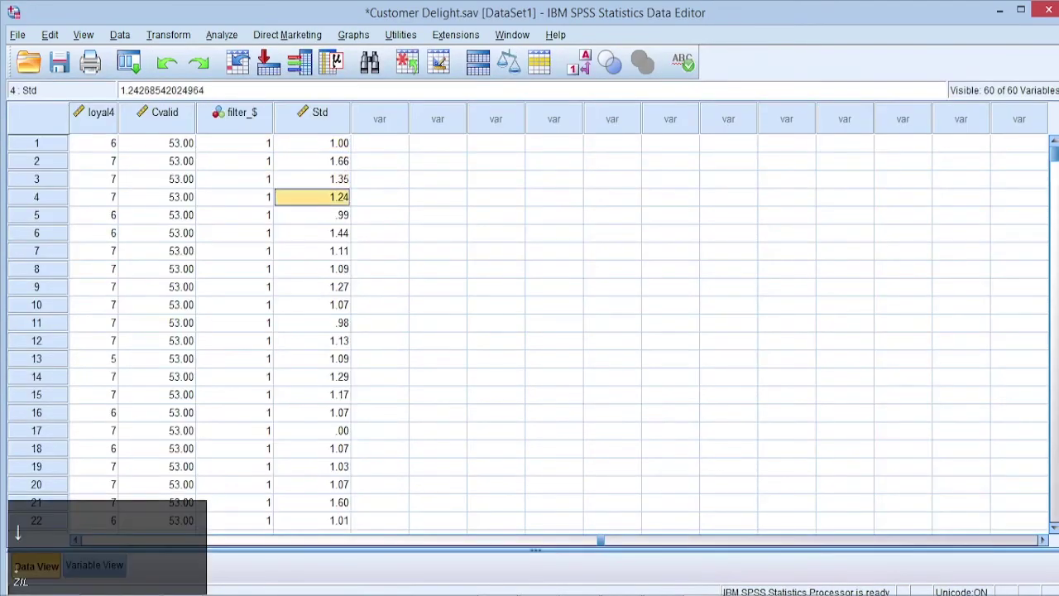
pyautogui.press('Down')
pyautogui.press('Down')
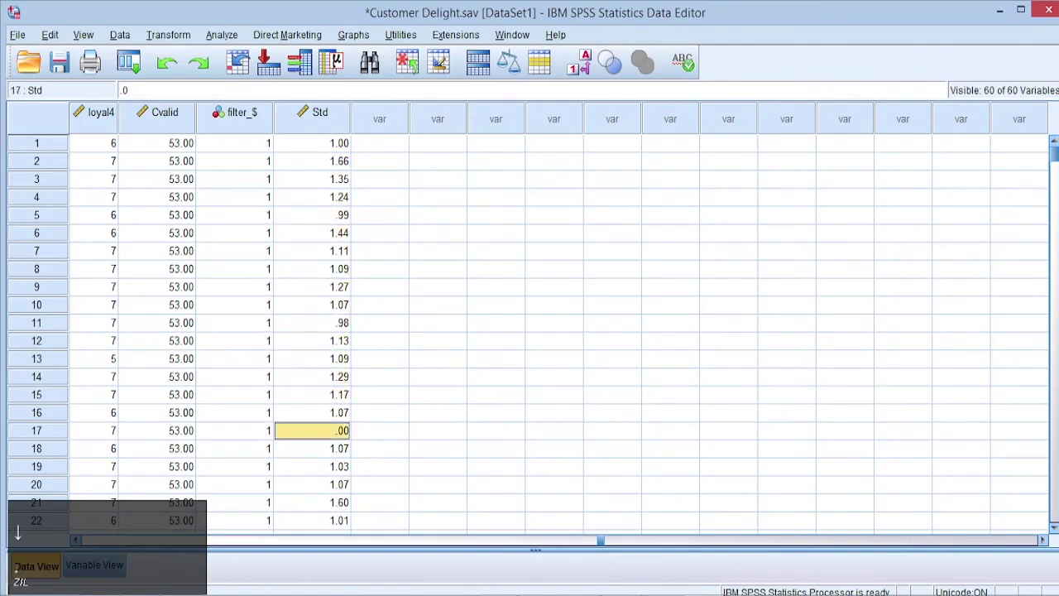
# Step: Examine case 17's answers from Std back through the survey items to adapt5, and return to the Std variable
pyautogui.press('Left')
pyautogui.press('Left')
pyautogui.press('Left')
pyautogui.press('Left')
pyautogui.press('Left')
pyautogui.press('Left')
pyautogui.press('Left')
pyautogui.press('Left')
pyautogui.press('Left')
pyautogui.press('Left')
pyautogui.press('Left')
pyautogui.press('Left')
pyautogui.press('Left')
pyautogui.press('Left')
pyautogui.press('Left')
pyautogui.press('Left')
pyautogui.press('Left')
pyautogui.press('Left')
pyautogui.press('Left')
pyautogui.press('Left')
pyautogui.press('Left')
pyautogui.press('Left')
pyautogui.press('Left')
pyautogui.press('Left')
pyautogui.press('Left')
pyautogui.press('Left')
pyautogui.press('Left')
pyautogui.press('Left')
pyautogui.press('Left')
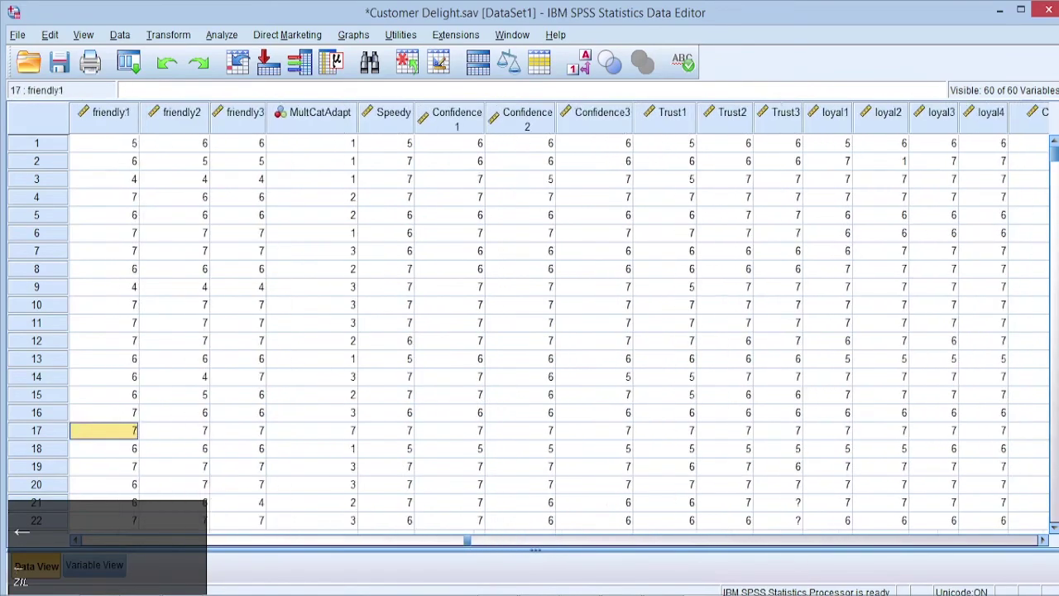
pyautogui.press('Left')
pyautogui.press('Left')
pyautogui.press('Left')
pyautogui.press('Left')
pyautogui.press('Left')
pyautogui.press('Left')
pyautogui.press('Left')
pyautogui.press('Left')
pyautogui.press('Left')
pyautogui.press('Left')
pyautogui.press('Left')
pyautogui.press('Left')
pyautogui.press('Left')
pyautogui.press('Left')
pyautogui.press('Left')
pyautogui.press('Left')
pyautogui.press('Left')
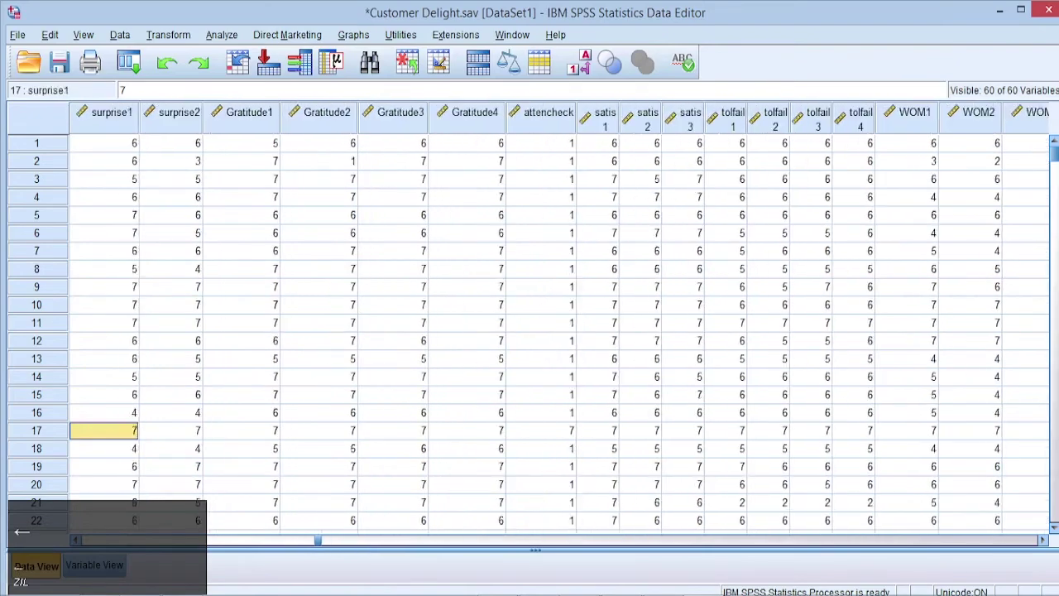
pyautogui.press('Left')
pyautogui.press('Left')
pyautogui.press('Left')
pyautogui.press('Left')
pyautogui.press('Left')
pyautogui.press('Left')
pyautogui.press('Left')
pyautogui.press('Left')
pyautogui.press('Left')
pyautogui.press('Left')
pyautogui.press('Left')
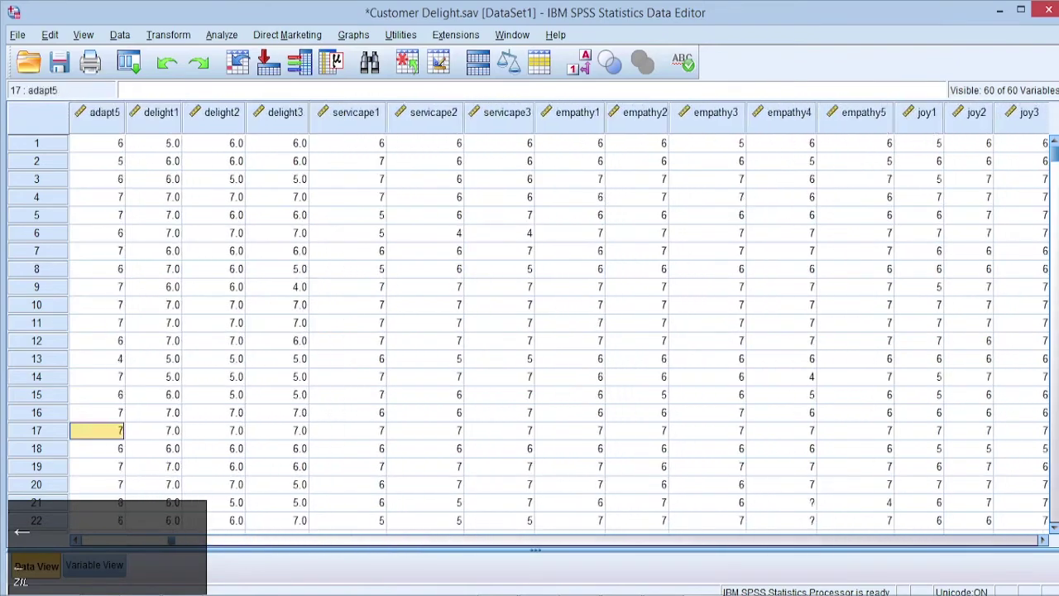
pyautogui.press('Right')
pyautogui.press('Right')
pyautogui.press('Right')
pyautogui.press('Right')
pyautogui.press('Right')
pyautogui.press('Right')
pyautogui.press('Right')
pyautogui.press('Right')
pyautogui.press('Right')
pyautogui.press('Right')
pyautogui.press('Right')
pyautogui.press('Right')
pyautogui.press('Right')
pyautogui.press('Right')
pyautogui.press('Right')
pyautogui.press('Right')
pyautogui.press('Right')
pyautogui.press('Right')
pyautogui.press('Right')
pyautogui.press('Right')
pyautogui.press('Right')
pyautogui.press('Right')
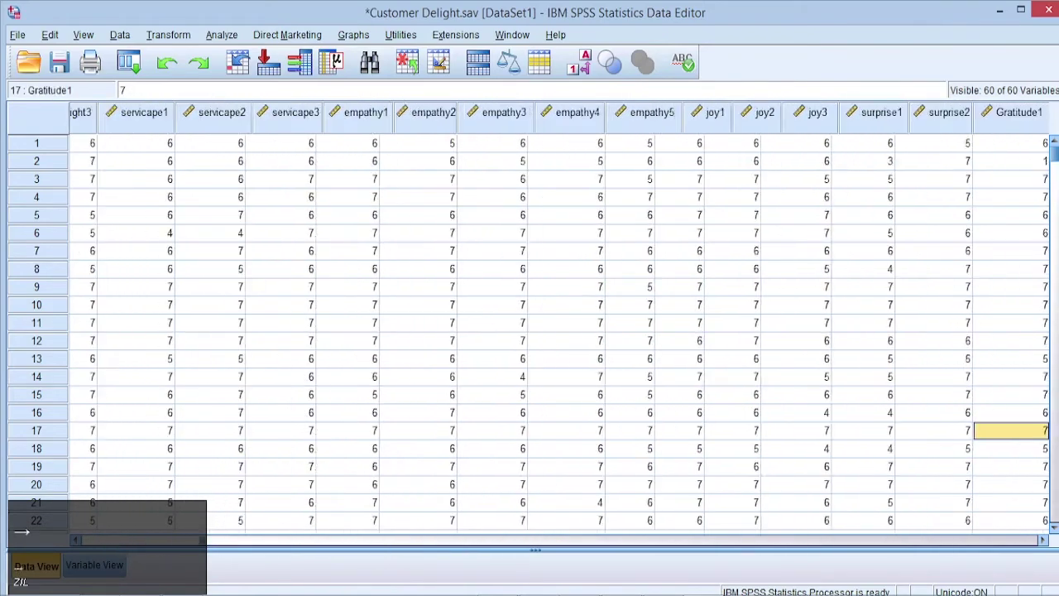
pyautogui.press('Left')
pyautogui.press('Left')
pyautogui.press('Left')
pyautogui.press('Left')
pyautogui.press('Left')
pyautogui.press('Left')
pyautogui.press('Left')
pyautogui.press('Left')
pyautogui.press('Left')
pyautogui.press('Left')
pyautogui.press('Left')
pyautogui.press('Left')
pyautogui.press('Left')
pyautogui.press('Left')
pyautogui.press('Left')
pyautogui.press('Left')
pyautogui.press('Left')
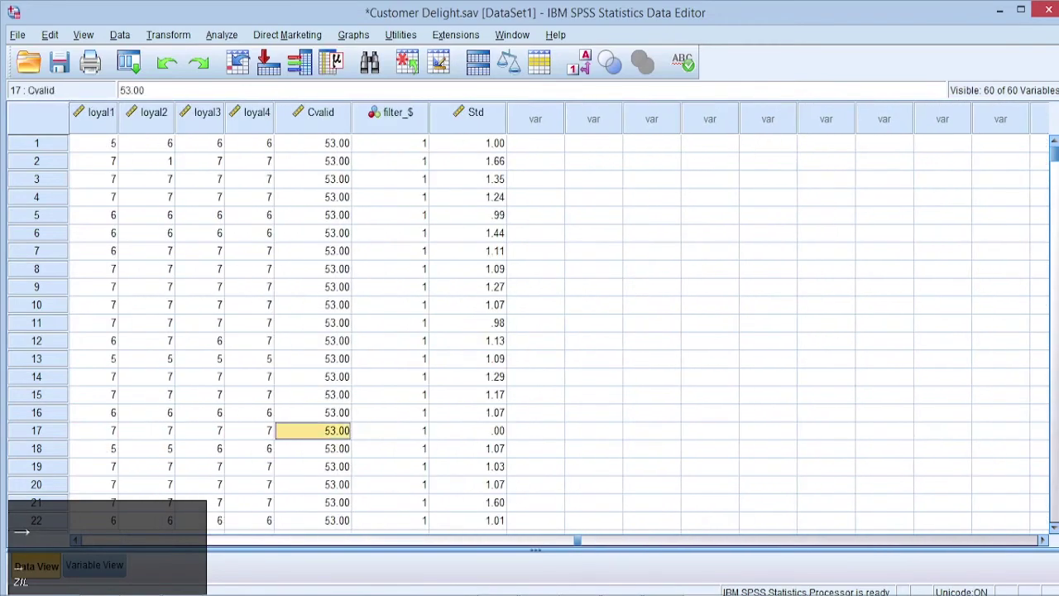
# Step: Open the condition of the case selection and clear its existing Cvalid>40 expression
pyautogui.click(120, 35)
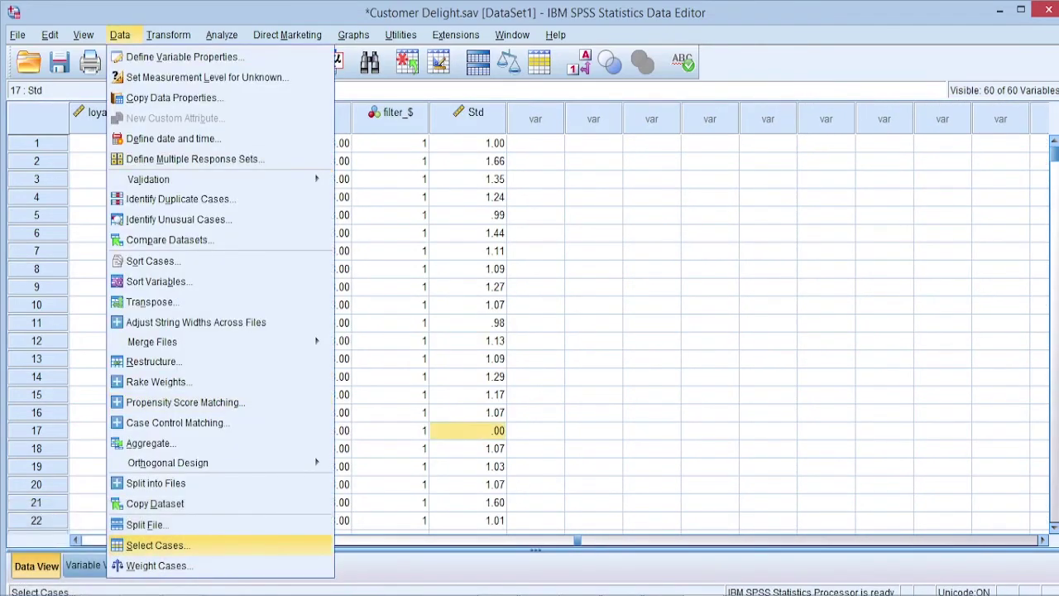
pyautogui.click(157, 545)
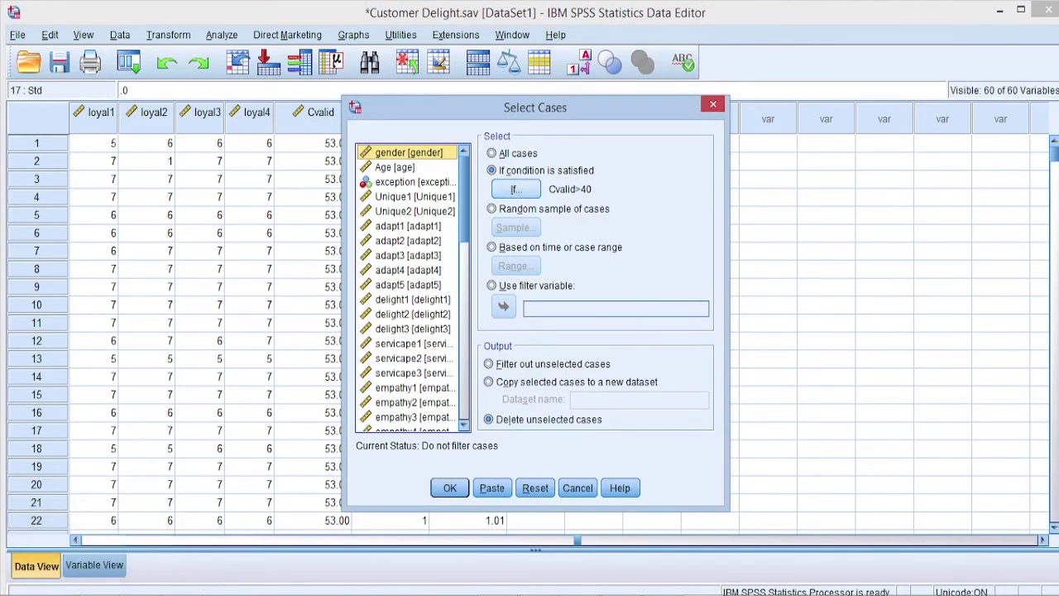
pyautogui.click(516, 189)
pyautogui.click(469, 151)
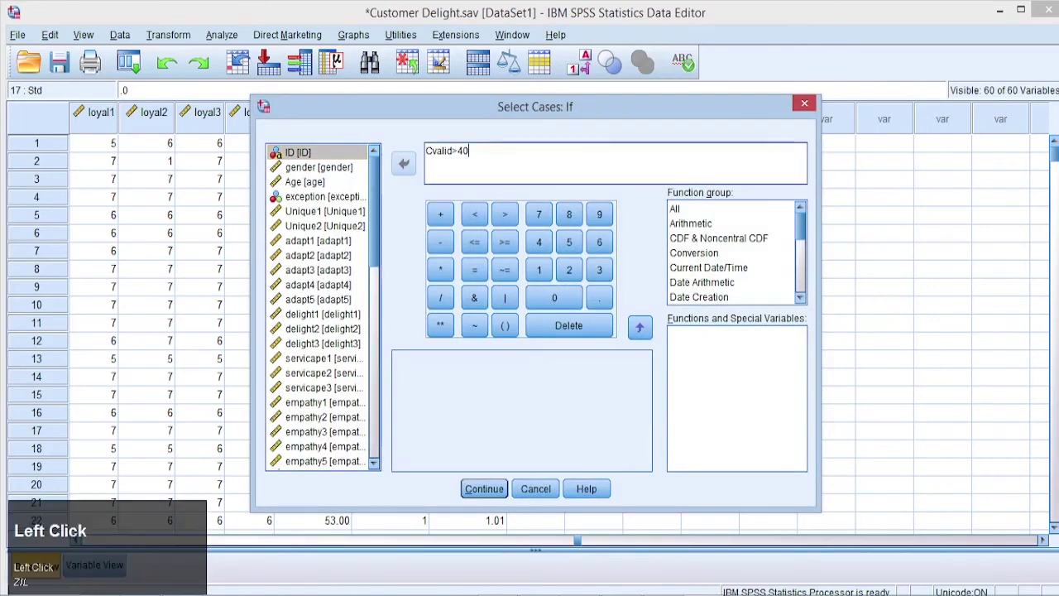
pyautogui.press('BackSpace')
pyautogui.press('BackSpace')
pyautogui.press('BackSpace')
pyautogui.press('BackSpace')
pyautogui.press('BackSpace')
pyautogui.press('BackSpace')
pyautogui.press('BackSpace')
pyautogui.press('BackSpace')
pyautogui.press('BackSpace')
# Step: Set the case selection condition to Std>0.25 and apply it with unselected cases filtered out
pyautogui.moveTo(374, 211); pyautogui.dragTo(374, 404)
pyautogui.click(317, 462)
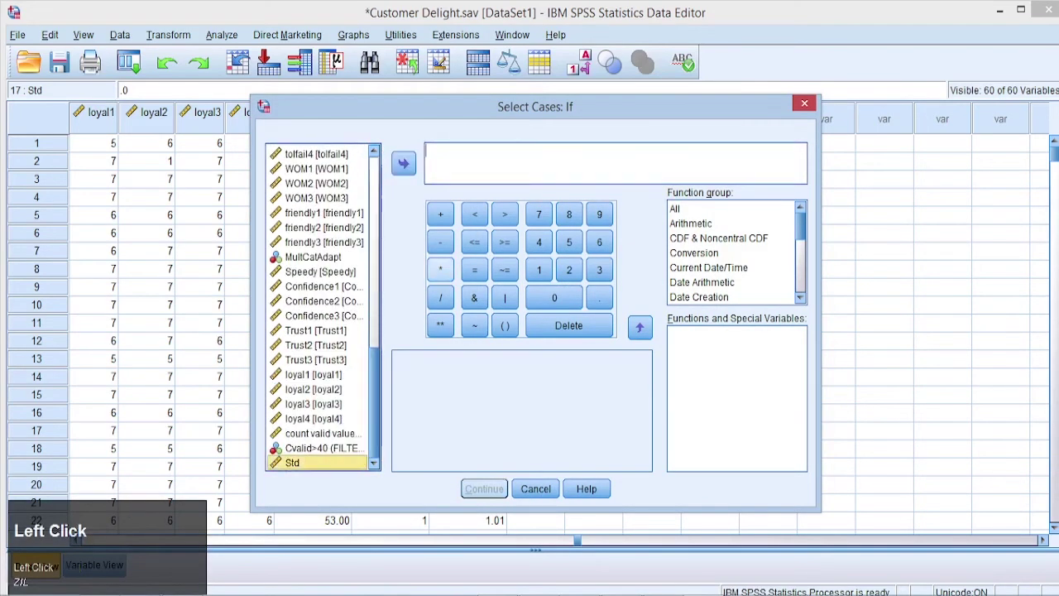
pyautogui.click(403, 163)
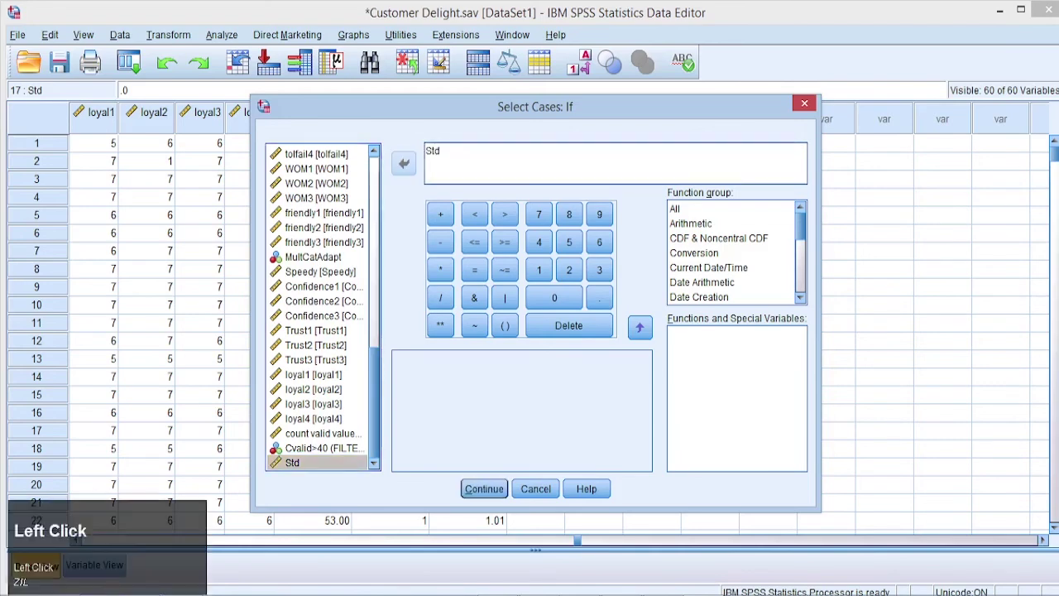
pyautogui.write('>')
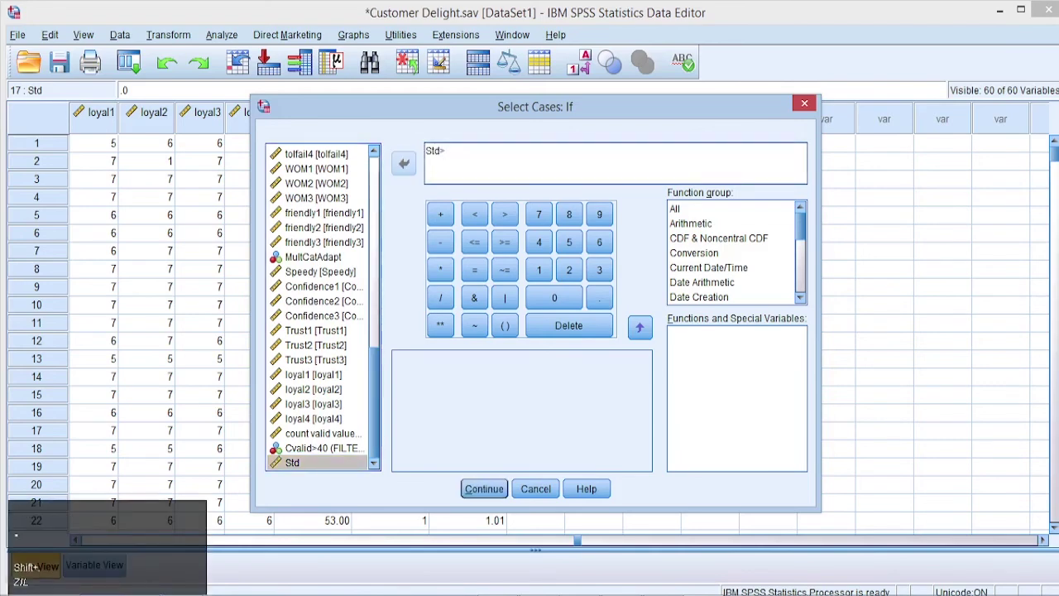
pyautogui.write('0.25')
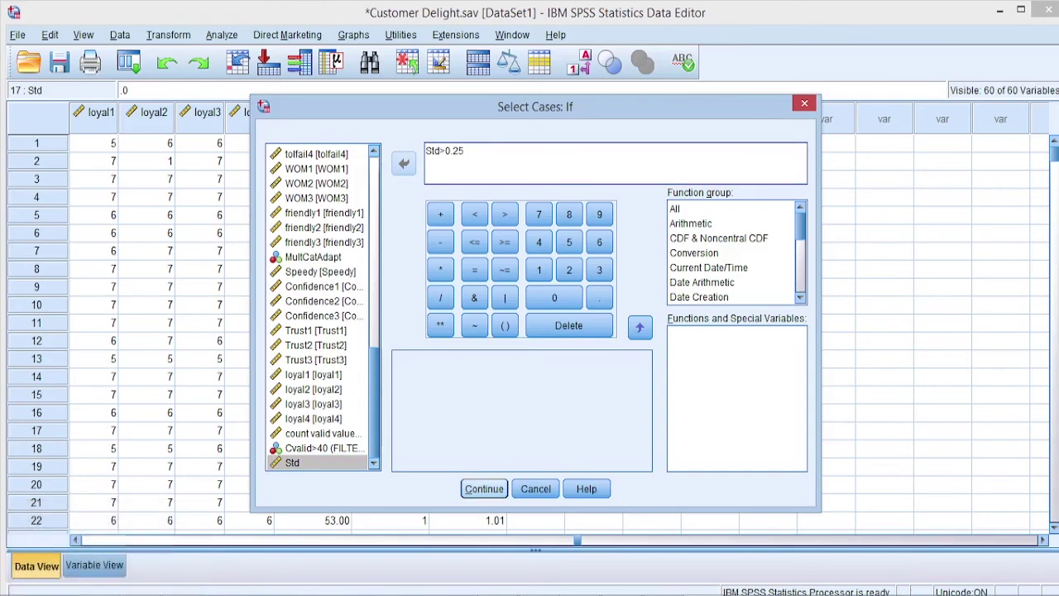
pyautogui.click(484, 489)
pyautogui.click(489, 364)
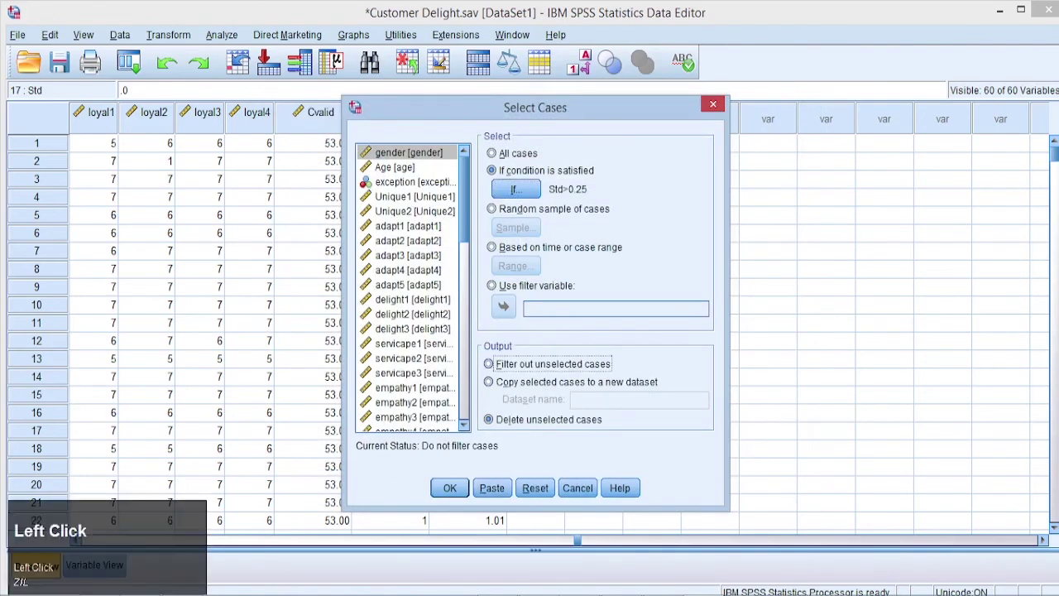
pyautogui.click(450, 487)
# Step: Examine case 17's filter status and neighbouring values back past Cvalid, and return to its Std value
pyautogui.press('Left')
pyautogui.press('Left')
pyautogui.press('Left')
pyautogui.press('Left')
pyautogui.press('Left')
pyautogui.press('Left')
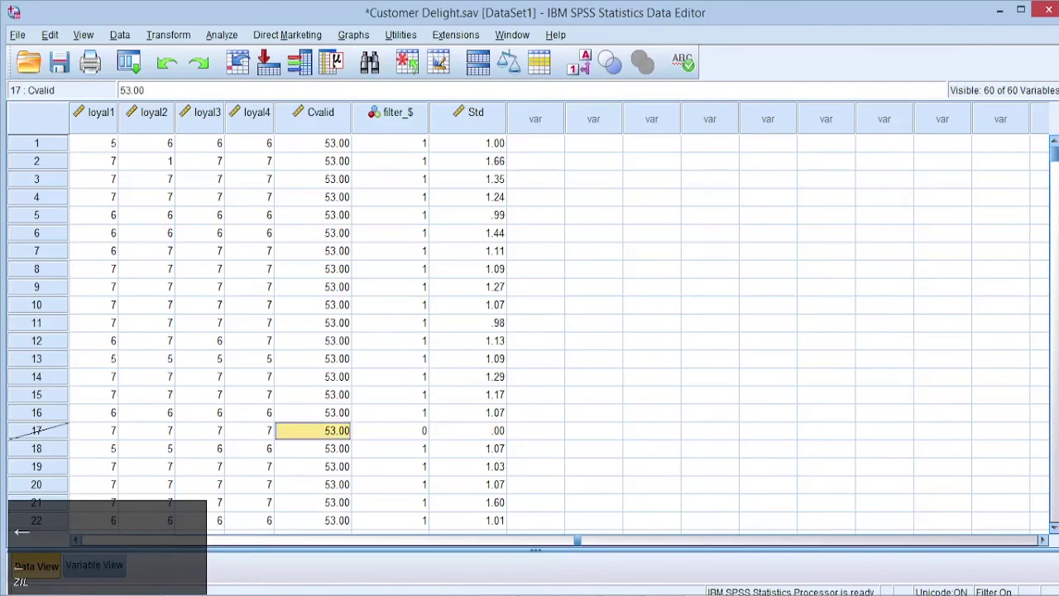
pyautogui.press('Right')
pyautogui.press('Right')
pyautogui.press('Right')
pyautogui.press('Right')
pyautogui.press('Right')
pyautogui.press('Right')
# Step: Examine the filter_$ and Std values down to the end of the dataset, and select case 497's Std value
pyautogui.press('Down')
pyautogui.press('Down')
pyautogui.press('Down')
pyautogui.press('Down')
pyautogui.press('Down')
pyautogui.press('Down')
pyautogui.press('Down')
pyautogui.press('Down')
pyautogui.press('Down')
pyautogui.press('Down')
pyautogui.press('Down')
pyautogui.press('Down')
pyautogui.press('Down')
pyautogui.press('Down')
pyautogui.press('Down')
pyautogui.press('Down')
pyautogui.press('Down')
pyautogui.press('Down')
pyautogui.press('Down')
pyautogui.press('Down')
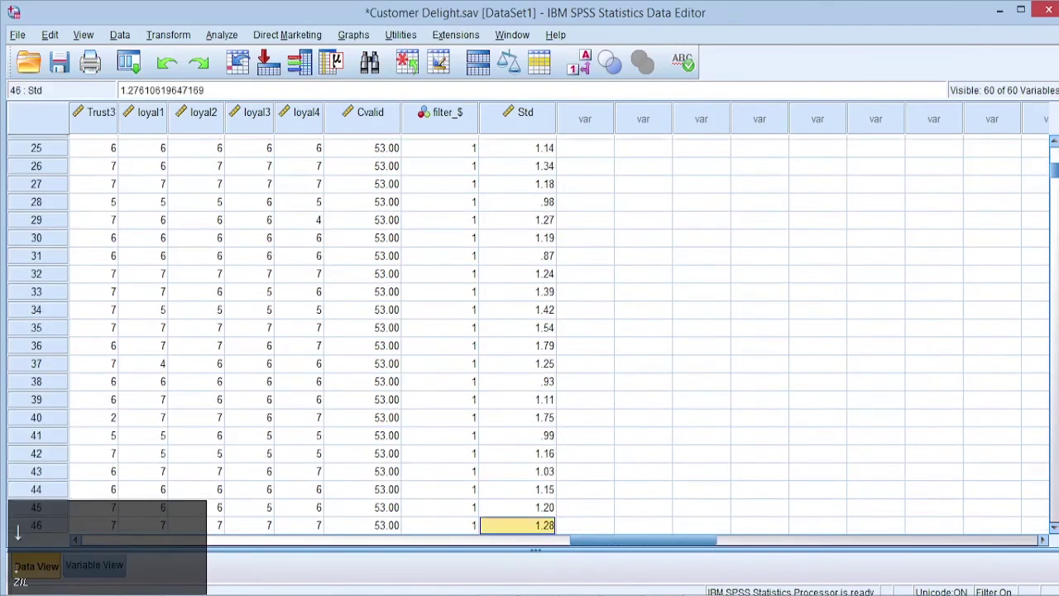
pyautogui.press('Down')
pyautogui.press('Down')
pyautogui.press('Down')
pyautogui.press('Down')
pyautogui.press('Down')
pyautogui.press('Down')
pyautogui.press('Down')
pyautogui.press('Down')
pyautogui.press('Down')
pyautogui.press('Down')
pyautogui.press('Down')
pyautogui.press('Down')
pyautogui.press('Down')
pyautogui.press('Down')
pyautogui.press('Down')
pyautogui.press('Down')
pyautogui.press('Down')
pyautogui.press('Down')
pyautogui.press('Down')
pyautogui.press('Down')
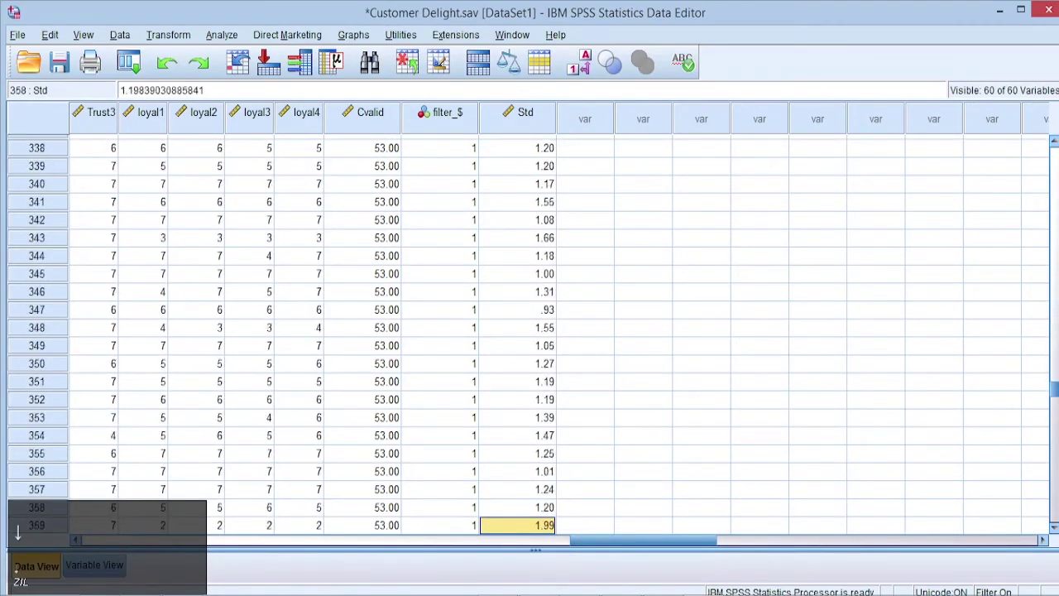
pyautogui.press('Down')
pyautogui.press('Down')
pyautogui.press('Down')
pyautogui.press('Down')
pyautogui.press('Down')
pyautogui.press('Down')
pyautogui.press('Down')
pyautogui.press('Down')
pyautogui.press('Down')
pyautogui.press('Down')
pyautogui.press('Down')
pyautogui.press('Down')
pyautogui.press('Down')
pyautogui.press('Down')
pyautogui.press('Down')
pyautogui.click(518, 256)
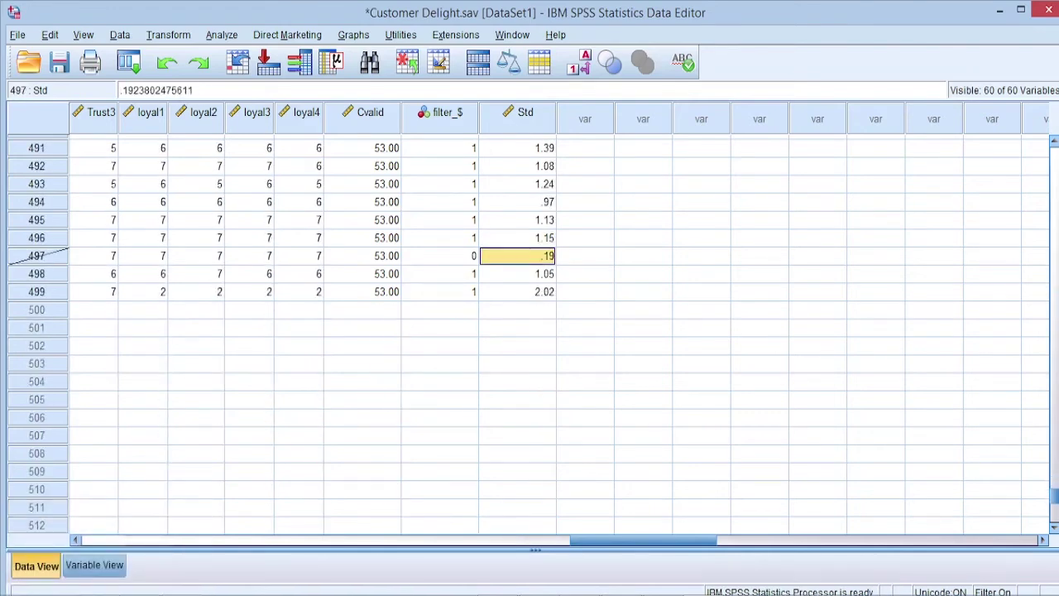
# Step: Permanently delete the cases that fail the Std>0.25 selection condition, and return to the case data
pyautogui.click(120, 35)
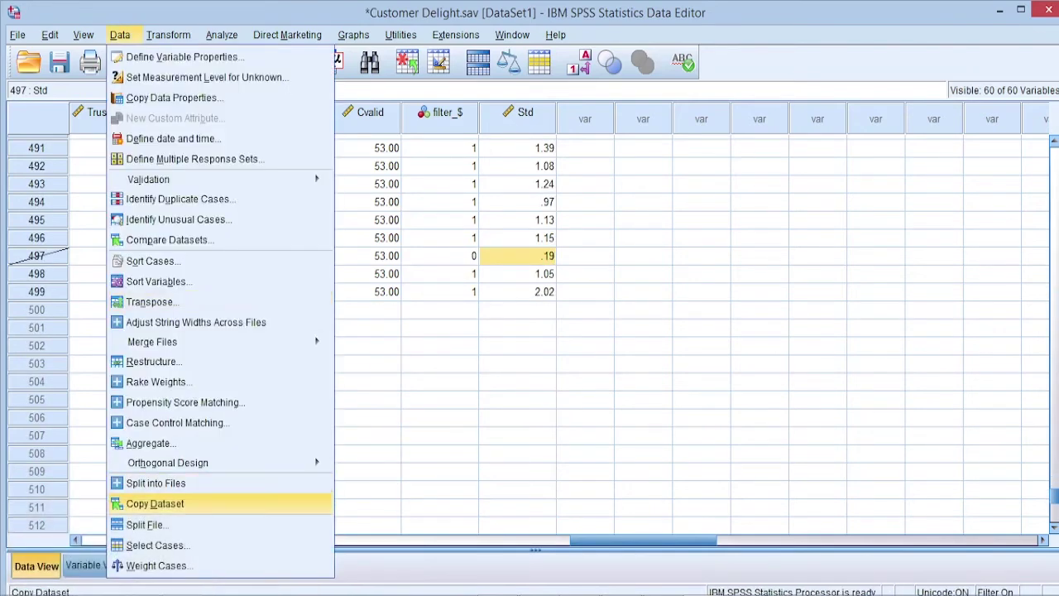
pyautogui.click(157, 544)
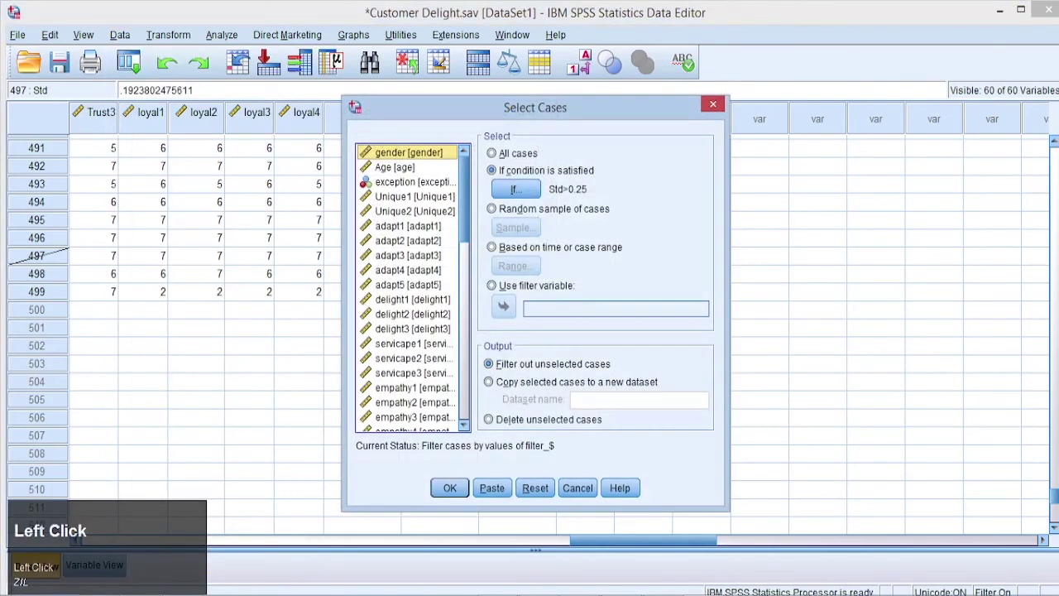
pyautogui.click(488, 419)
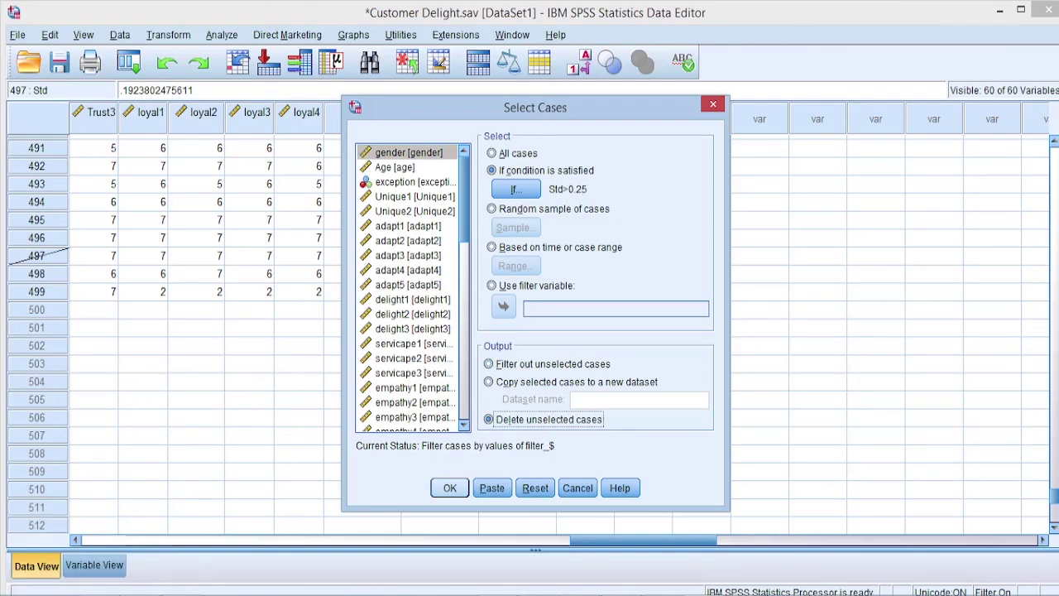
pyautogui.click(449, 487)
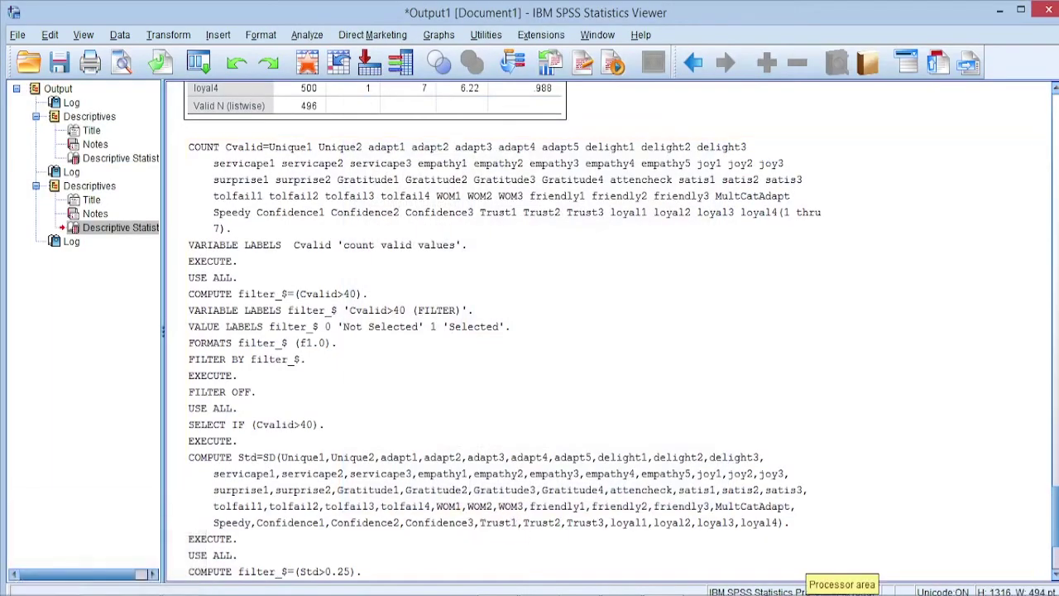
pyautogui.click(807, 594)
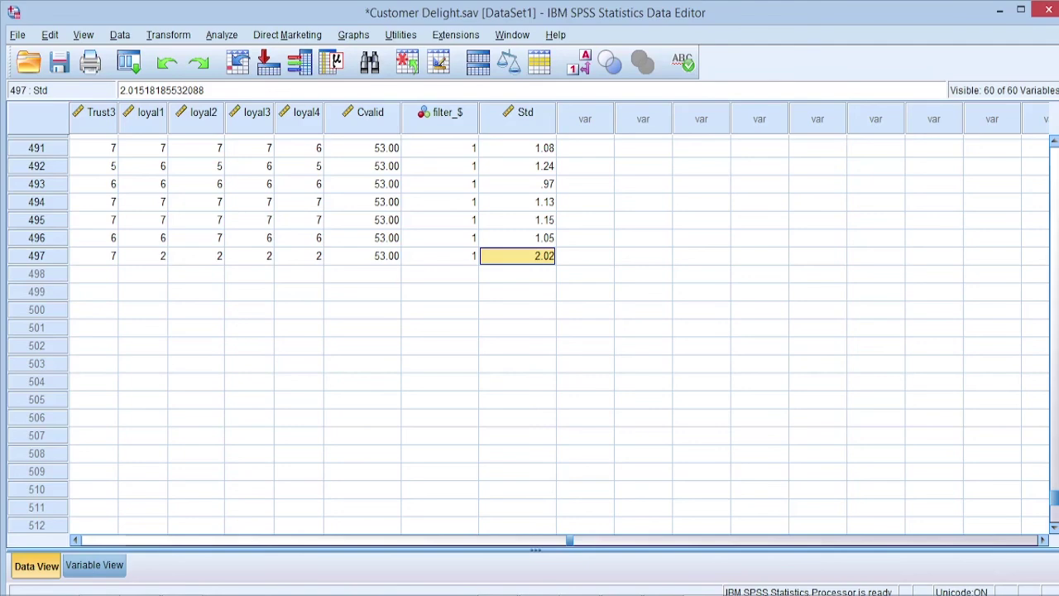
# Step: Delete the helper variables Cvalid, filter_$ and Std from the dataset
pyautogui.click(370, 113)
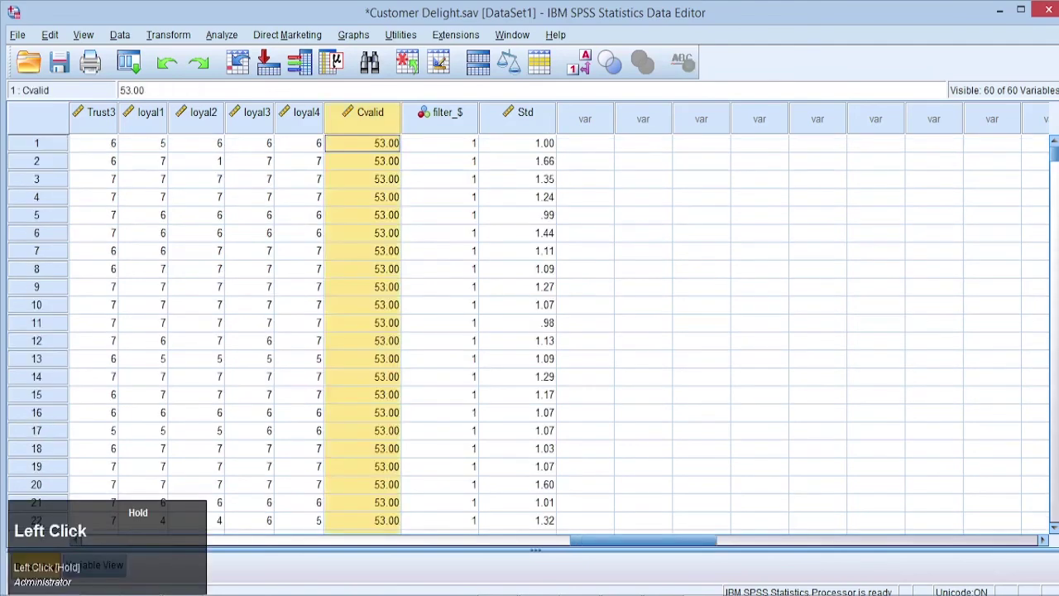
pyautogui.moveTo(370, 112); pyautogui.dragTo(526, 113)
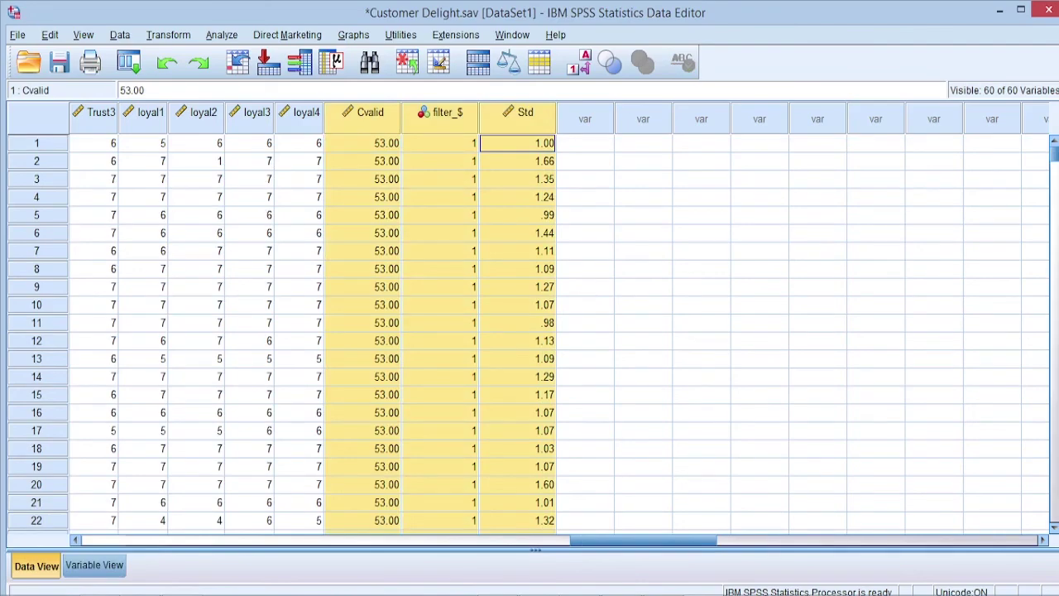
pyautogui.press('Delete')
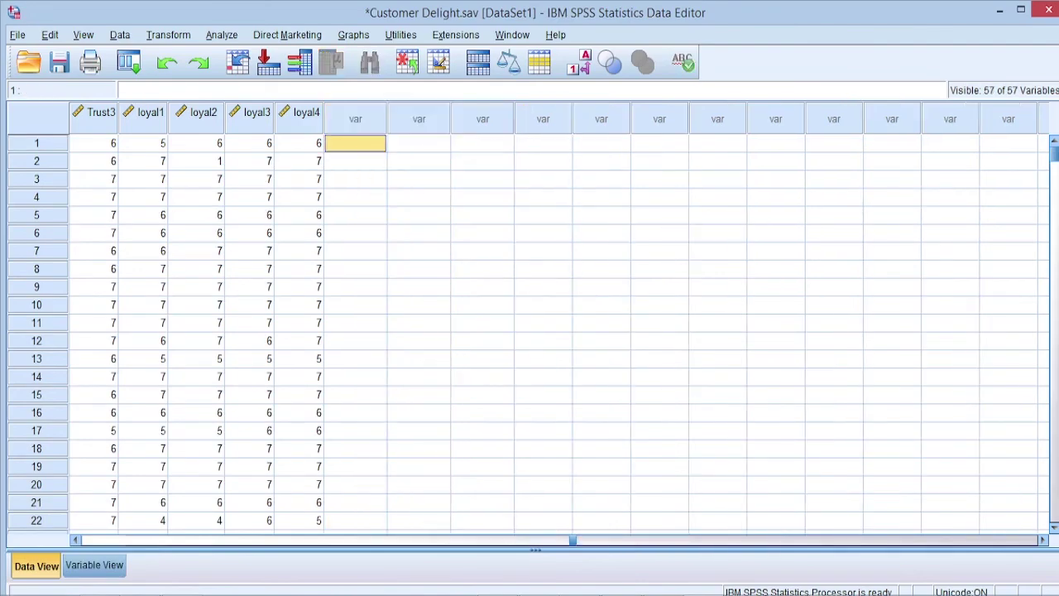
# Step: Examine the first case's remaining variables back from the loyalty items to the start of the dataset
pyautogui.press('Left')
pyautogui.press('Left')
pyautogui.press('Left')
pyautogui.press('Left')
pyautogui.press('Left')
pyautogui.press('Left')
pyautogui.press('Left')
pyautogui.press('Left')
pyautogui.press('Left')
pyautogui.press('Left')
pyautogui.press('Left')
pyautogui.press('Left')
pyautogui.press('Left')
pyautogui.press('Left')
pyautogui.press('Left')
pyautogui.press('Left')
pyautogui.press('Left')
pyautogui.press('Left')
pyautogui.press('Left')
pyautogui.press('Left')
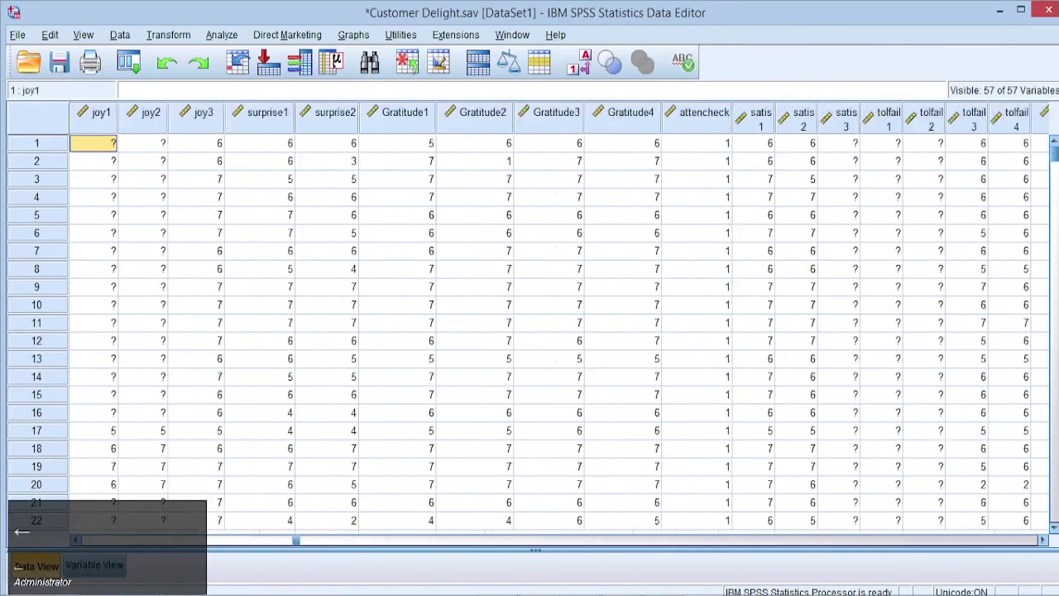
pyautogui.press('Left')
pyautogui.press('Left')
pyautogui.press('Left')
pyautogui.press('Left')
pyautogui.press('Left')
pyautogui.press('Left')
pyautogui.press('Left')
pyautogui.press('Left')
pyautogui.press('Left')
pyautogui.press('Left')
pyautogui.press('Left')
pyautogui.press('Left')
pyautogui.press('Left')
pyautogui.press('Left')
pyautogui.press('Left')
pyautogui.press('Left')
pyautogui.press('Left')
pyautogui.press('Left')
pyautogui.press('Left')
pyautogui.press('Left')
pyautogui.press('Right')
pyautogui.press('Right')
pyautogui.press('Right')
pyautogui.press('Right')
pyautogui.press('Right')
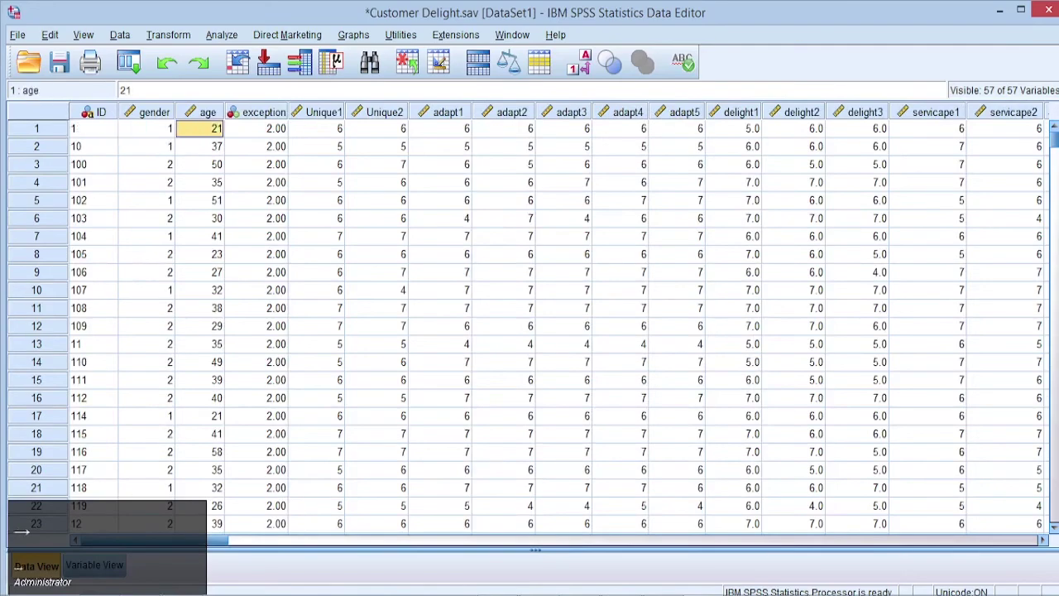
# Step: Examine the early survey items Unique1 and Unique2 from the first case down to case 23
pyautogui.press('Down')
pyautogui.press('Down')
pyautogui.press('Down')
pyautogui.press('Down')
pyautogui.press('Down')
pyautogui.press('Down')
pyautogui.press('Down')
pyautogui.press('Down')
pyautogui.press('Down')
pyautogui.press('Down')
pyautogui.press('Down')
pyautogui.press('Down')
pyautogui.press('Down')
pyautogui.press('Down')
pyautogui.press('Down')
pyautogui.press('Down')
pyautogui.press('Down')
pyautogui.press('Down')
pyautogui.press('Down')
pyautogui.press('Down')
pyautogui.press('Down')
pyautogui.press('Down')
pyautogui.press('Down')
pyautogui.press('Down')
pyautogui.press('Down')
pyautogui.press('Down')
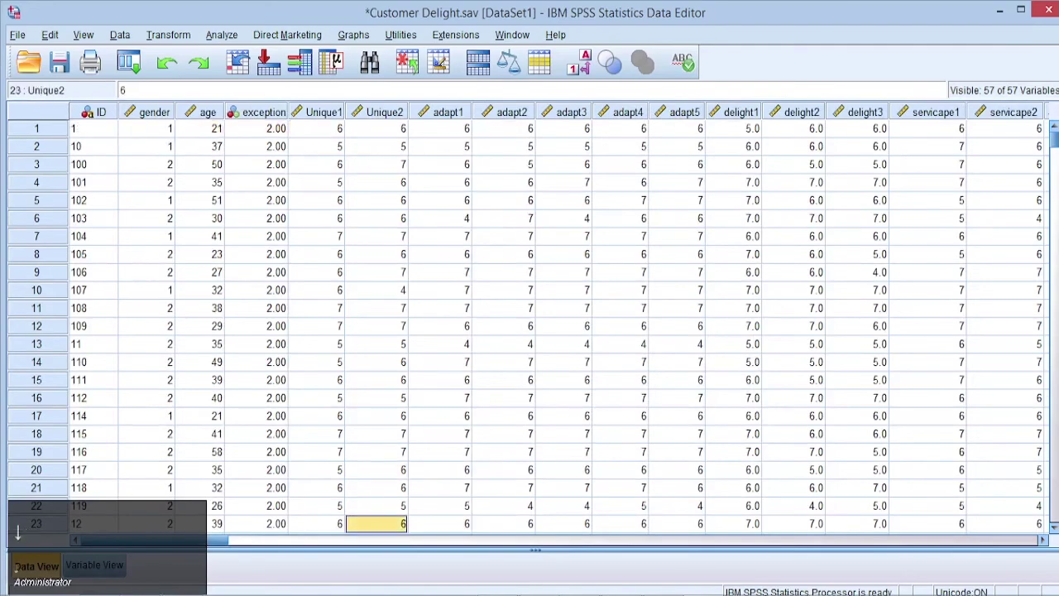
# Step: Examine the remaining cases in the Unique2 column from case 23 past case 69 to the last case of the dataset
pyautogui.press('Down')
pyautogui.press('Down')
pyautogui.press('Down')
pyautogui.press('Down')
pyautogui.press('Down')
pyautogui.press('Down')
pyautogui.press('Down')
pyautogui.press('Down')
pyautogui.press('Down')
pyautogui.press('Down')
pyautogui.press('Down')
pyautogui.press('Down')
pyautogui.press('Down')
pyautogui.press('Down')
pyautogui.press('Down')
pyautogui.press('Down')
pyautogui.press('Down')
pyautogui.press('Down')
pyautogui.press('Down')
pyautogui.press('Down')
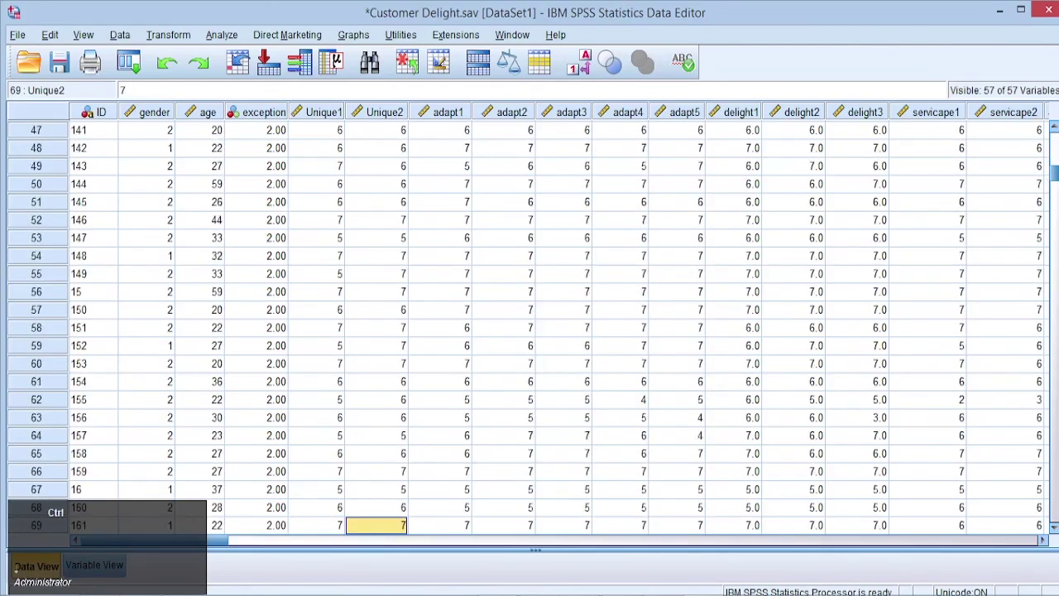
pyautogui.hotkey('ctrl', 'Down')
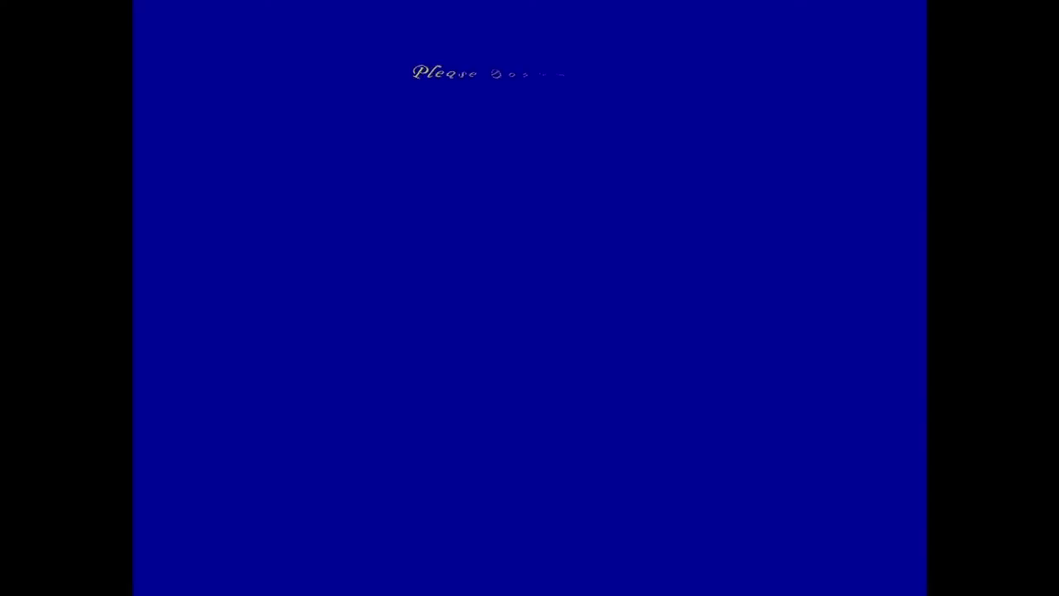